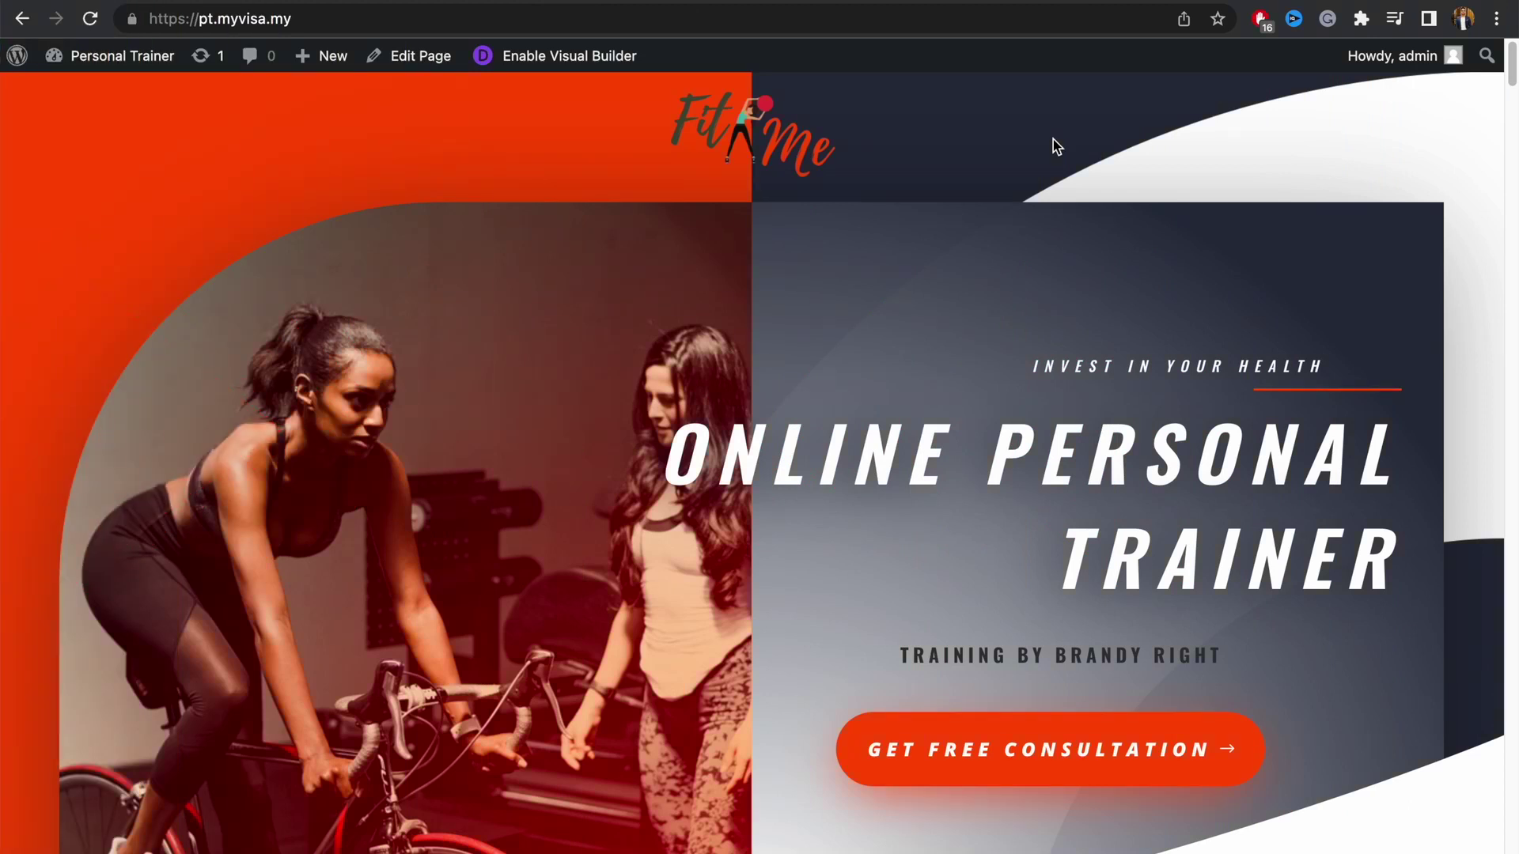
# Test whether the Get Free Consultation button jumps down to the Contact Us form.
pyautogui.click(1122, 761)
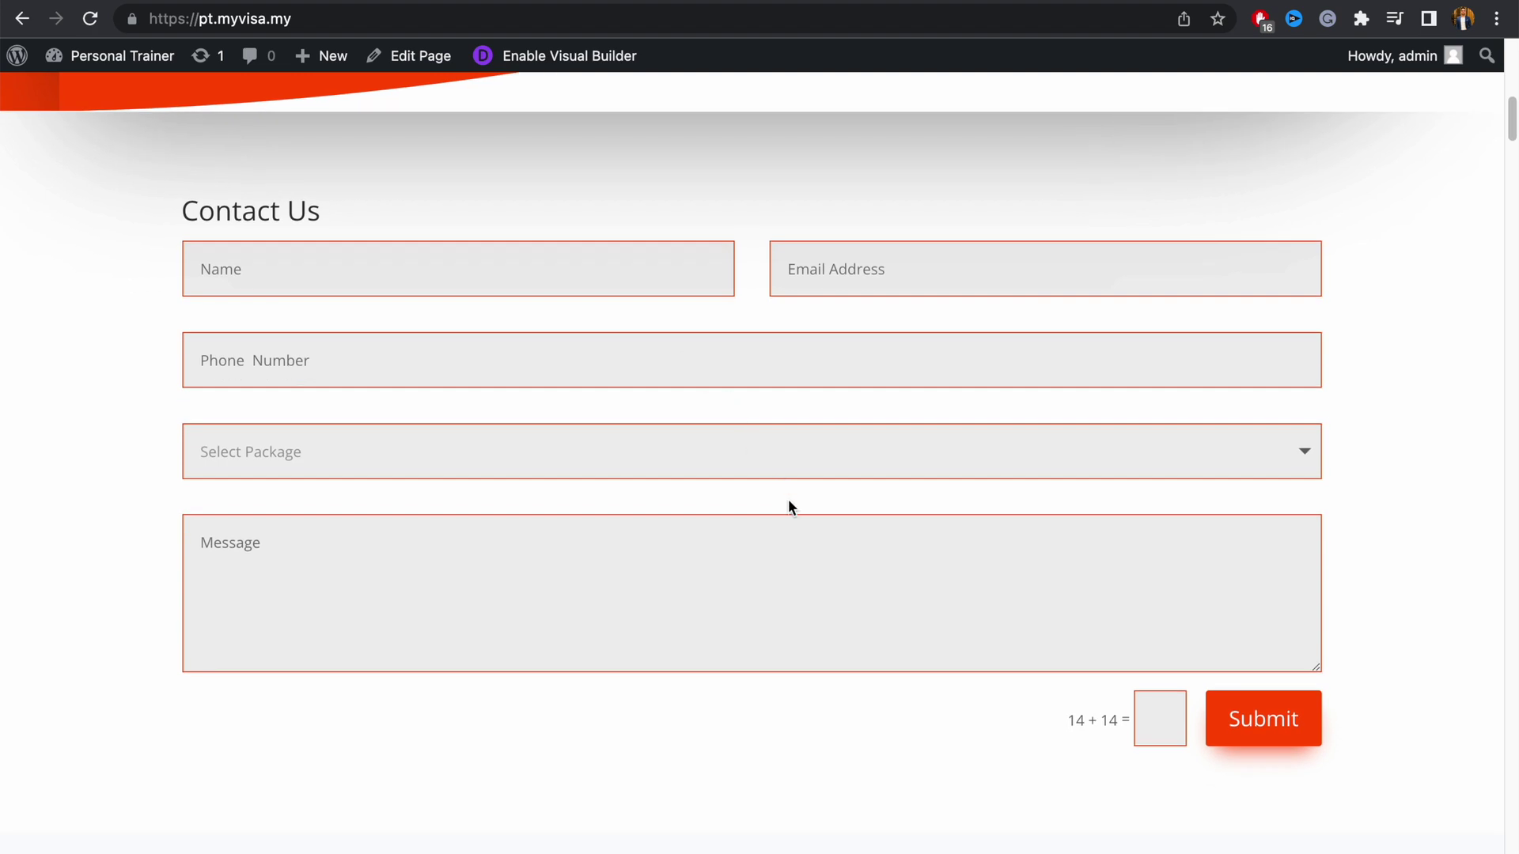
pyautogui.scroll(15, 789, 506)
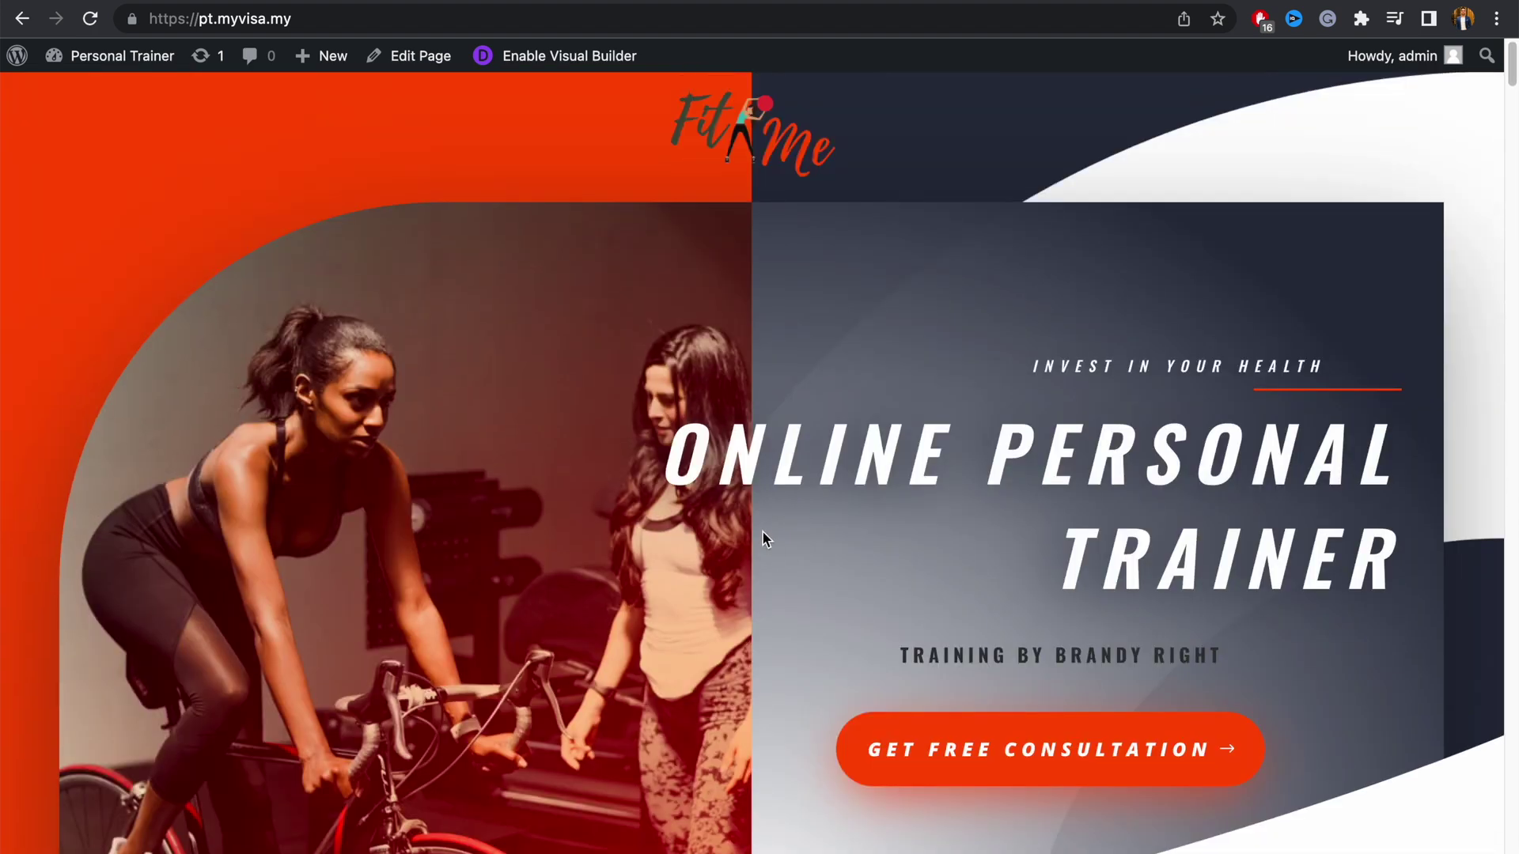
pyautogui.scroll(-1, 1028, 553)
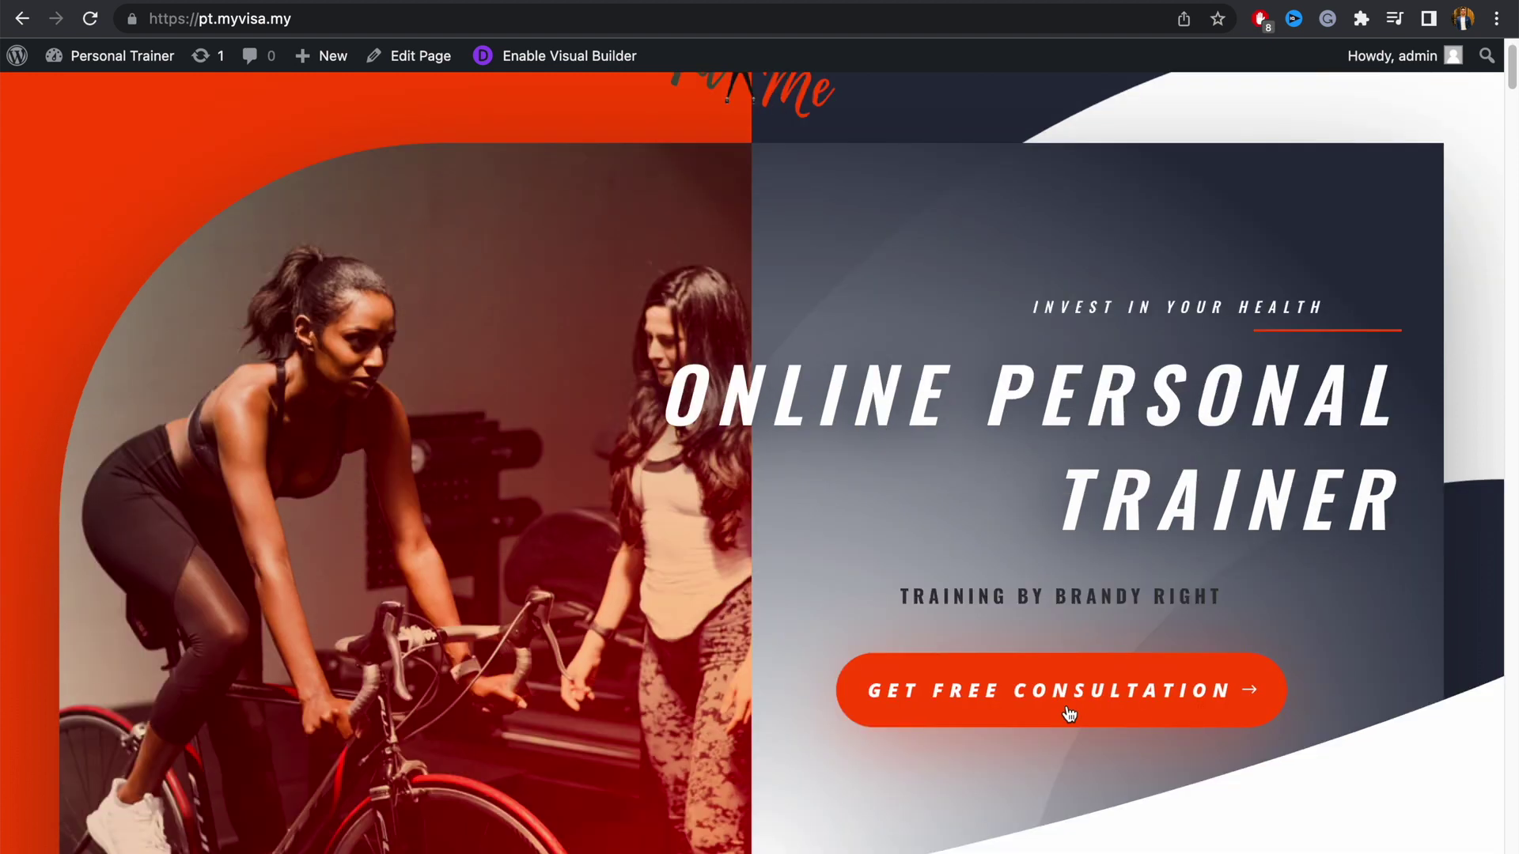
pyautogui.click(1069, 712)
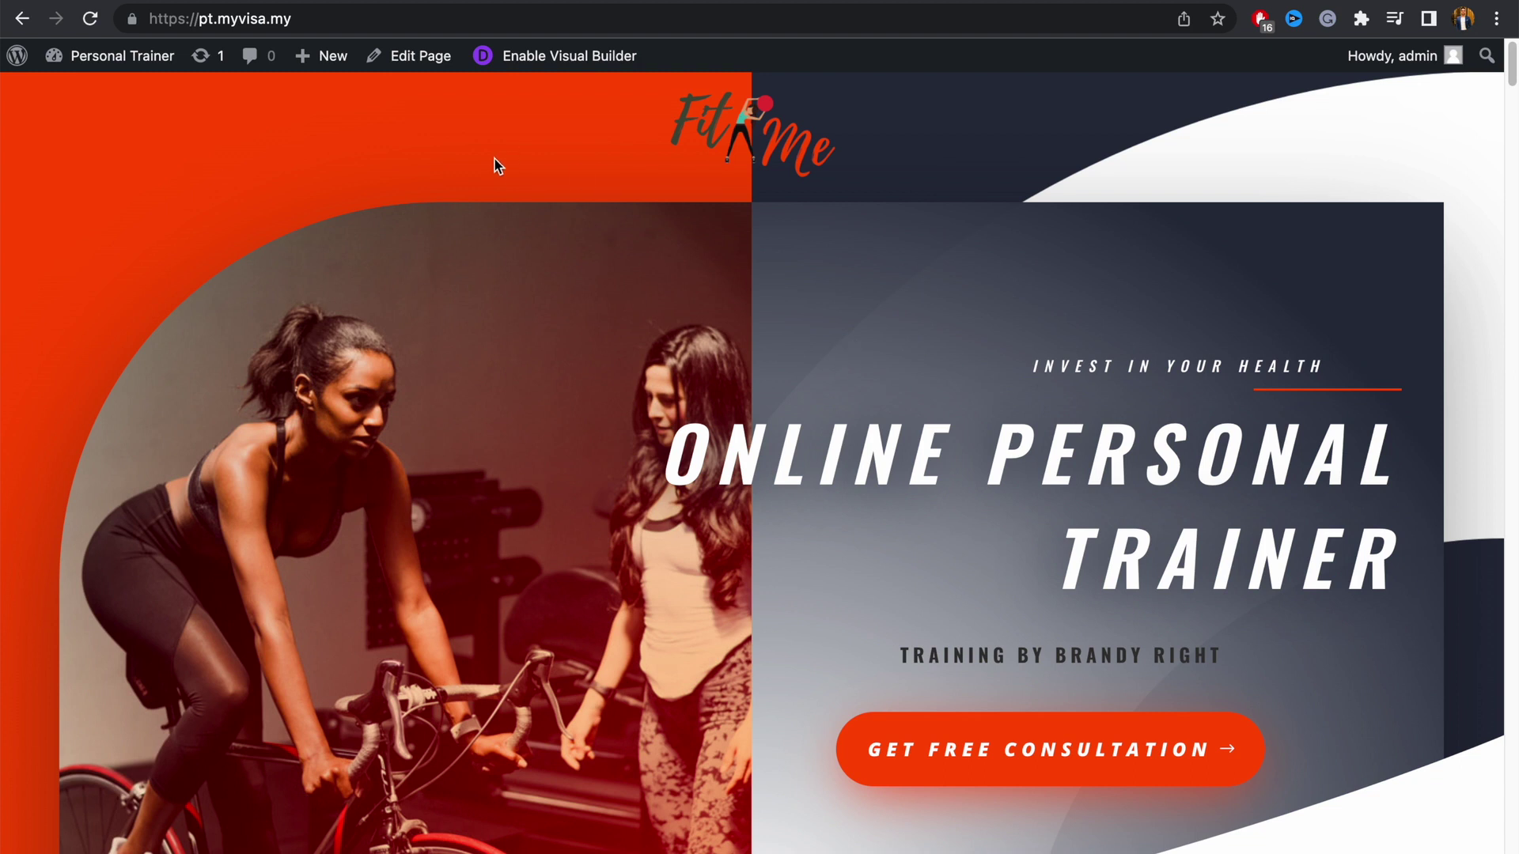
# Enable the visual builder on the Fit Me page and scroll toward the Contact Us section.
pyautogui.click(528, 56)
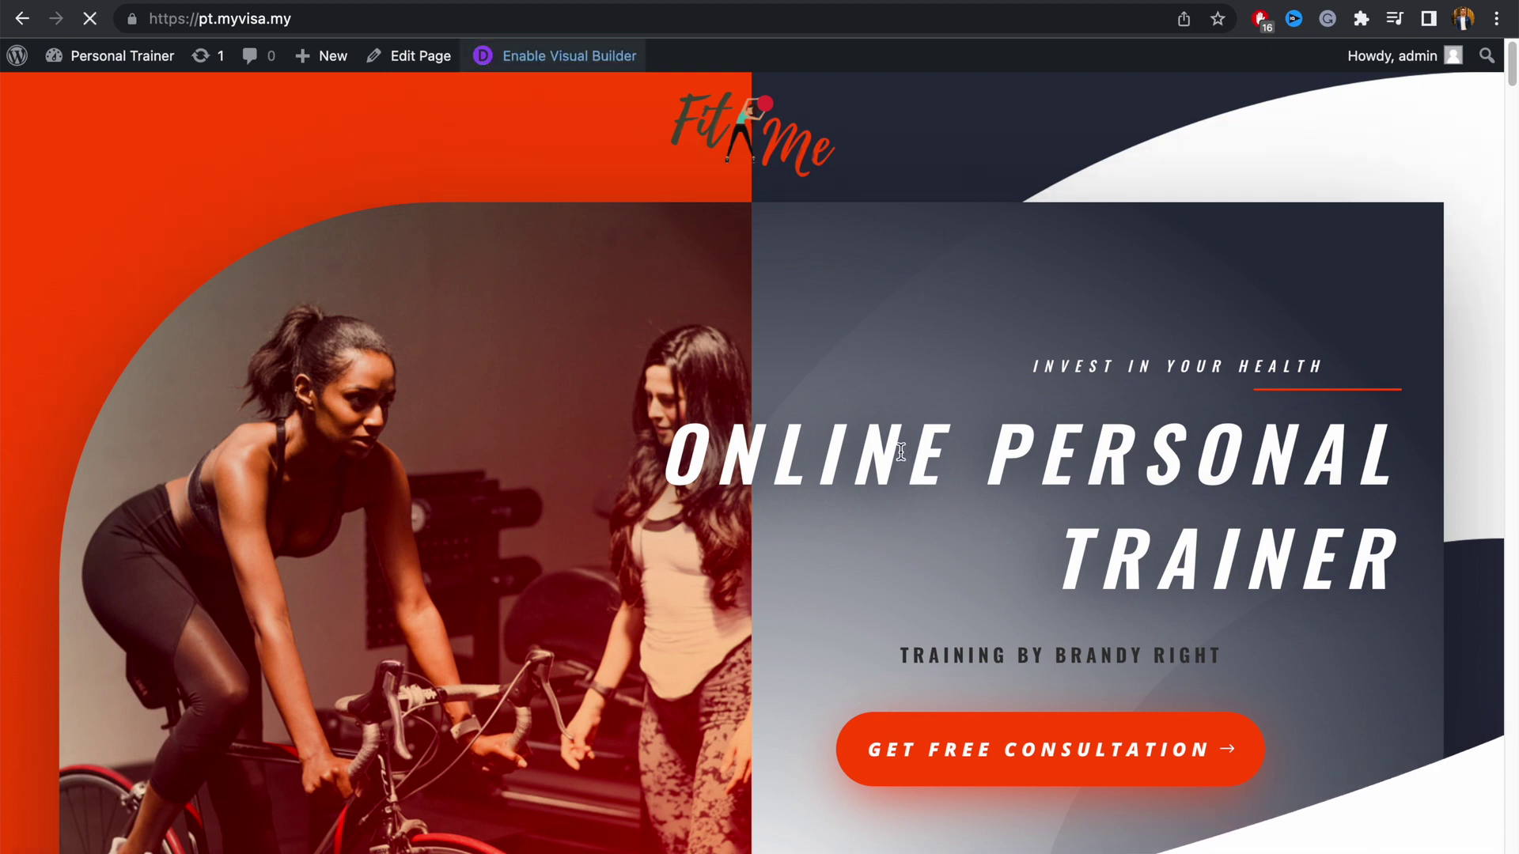
pyautogui.click(1121, 760)
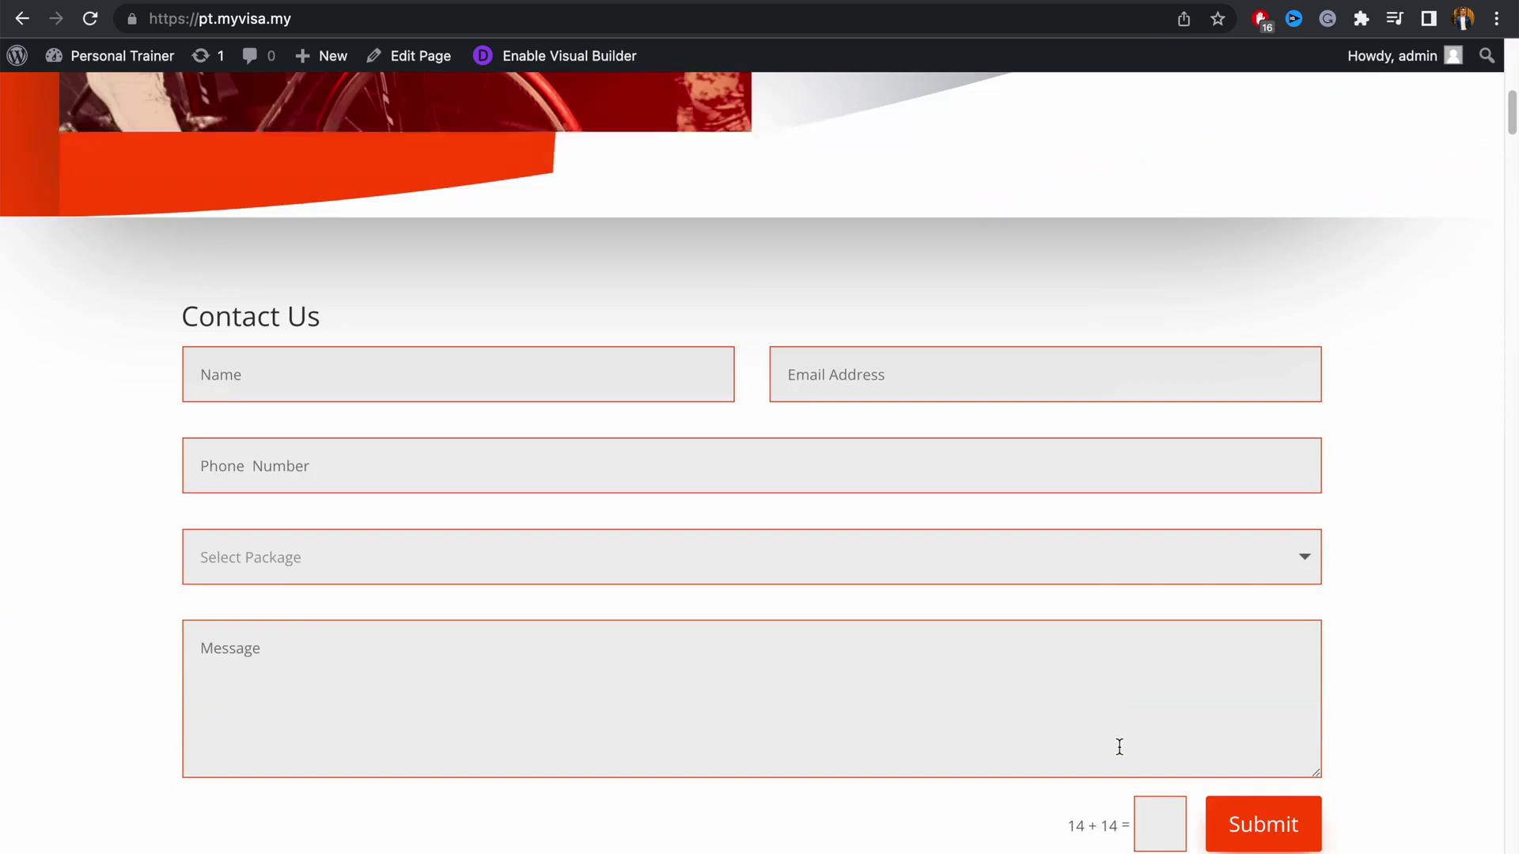
pyautogui.scroll(-1, 686, 362)
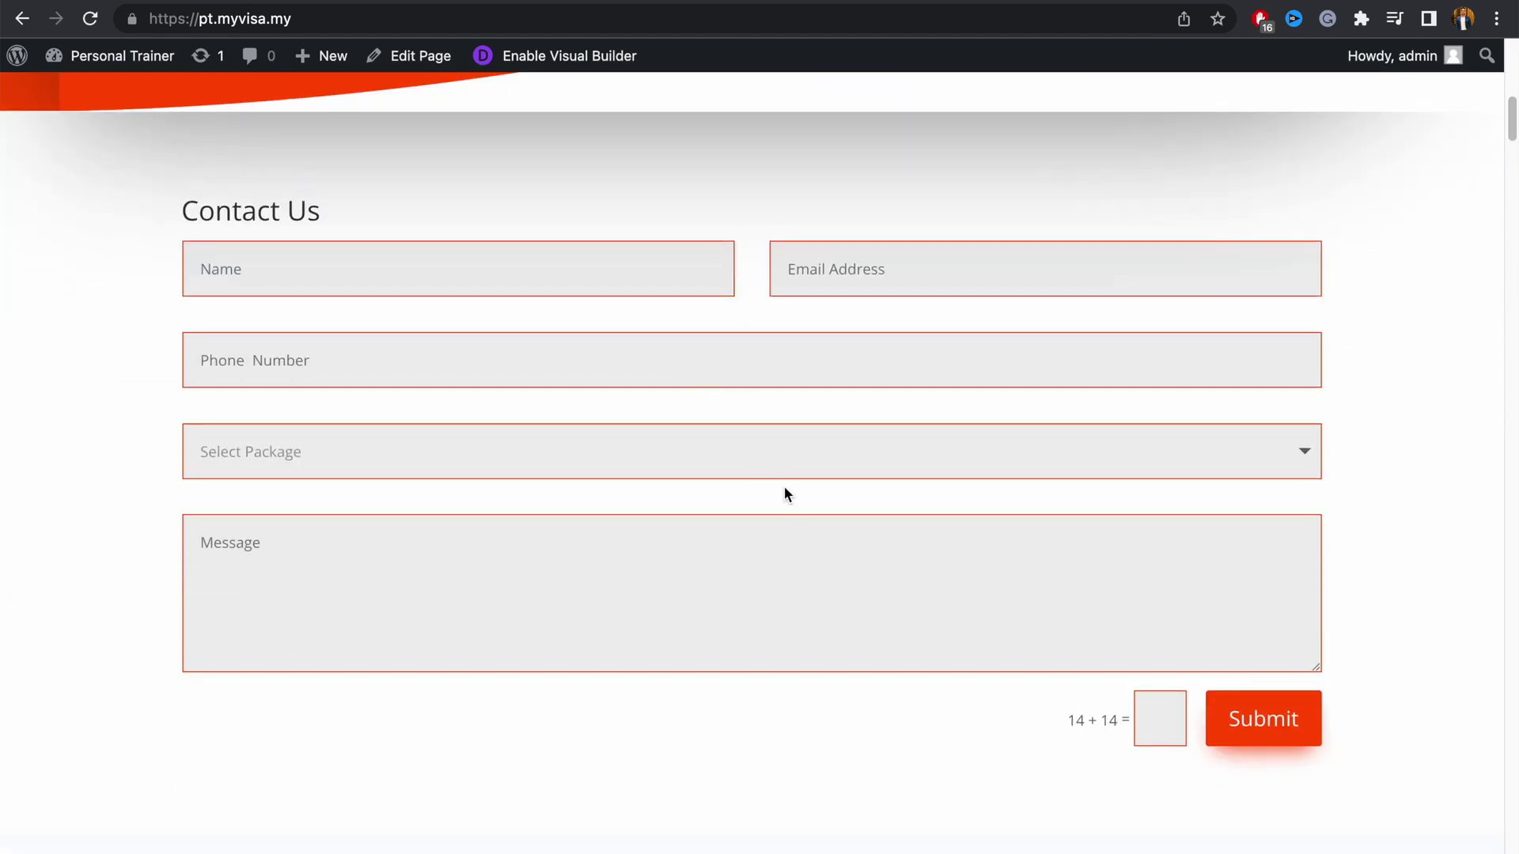
pyautogui.scroll(15, 788, 500)
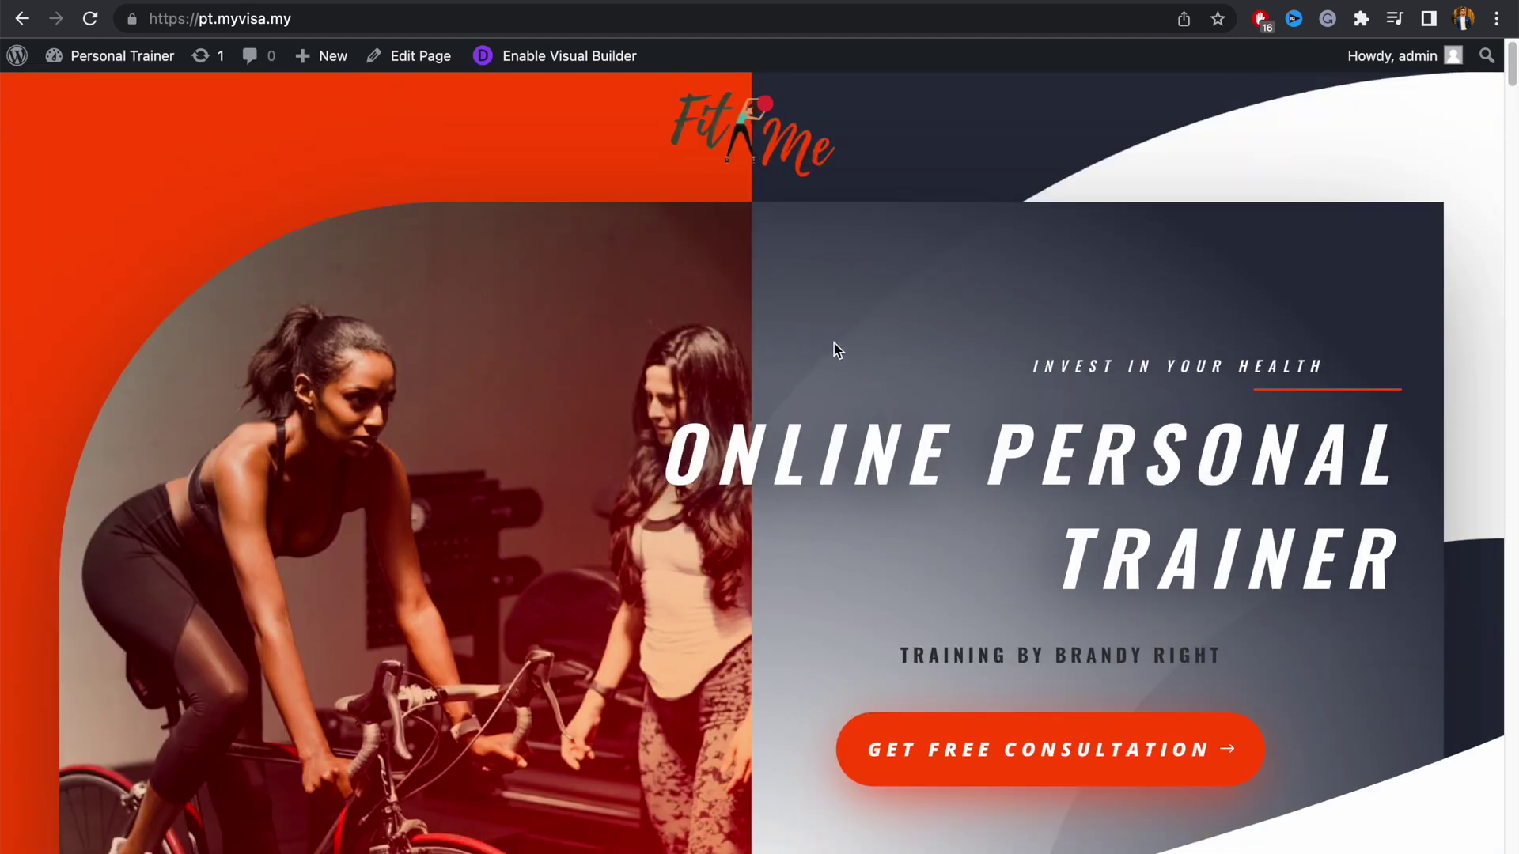
pyautogui.click(531, 66)
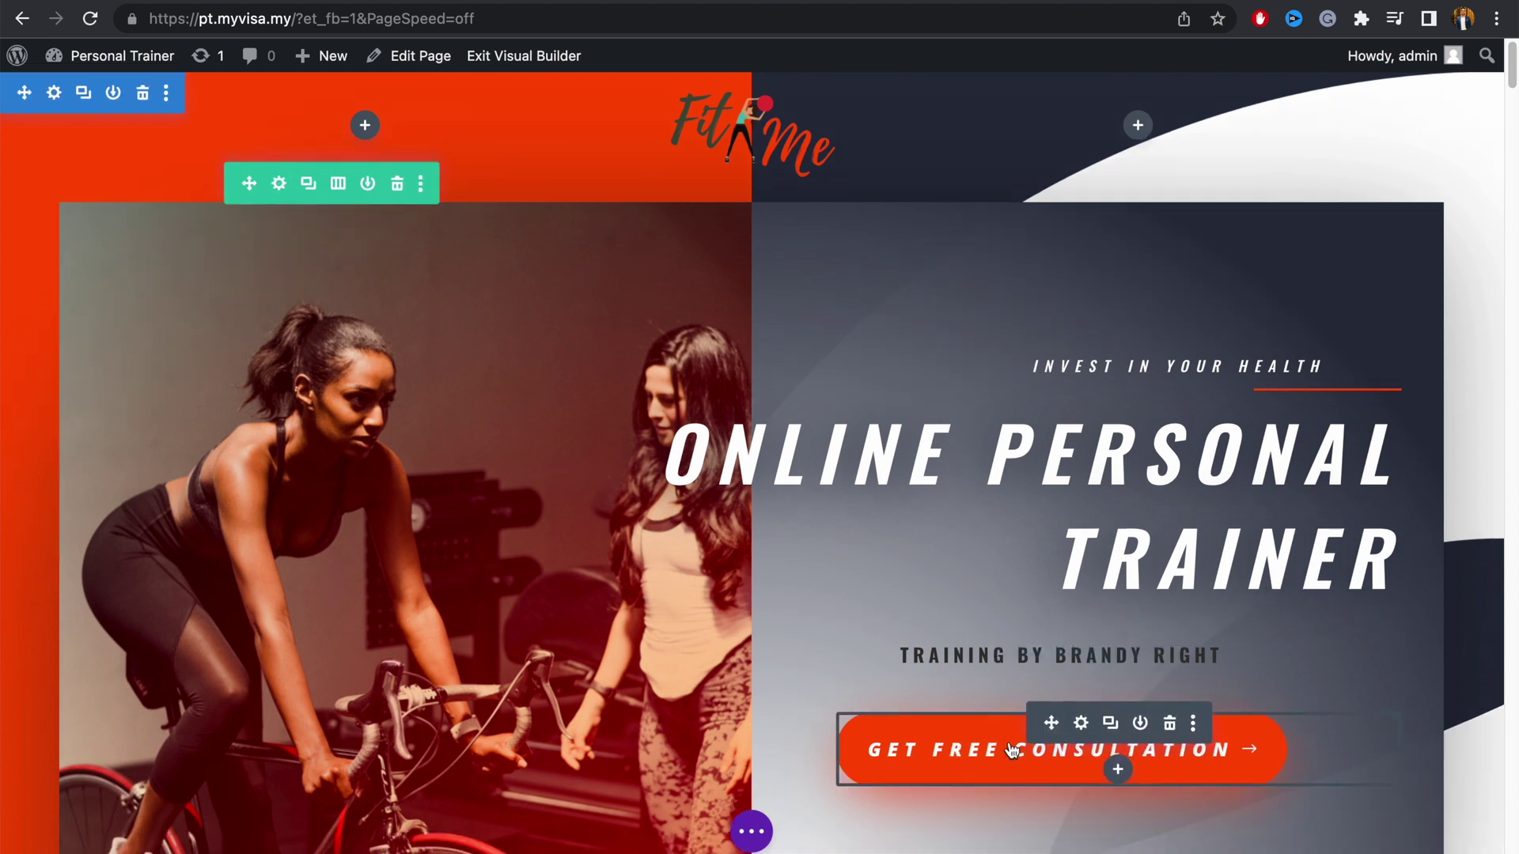
pyautogui.scroll(-10, 1007, 736)
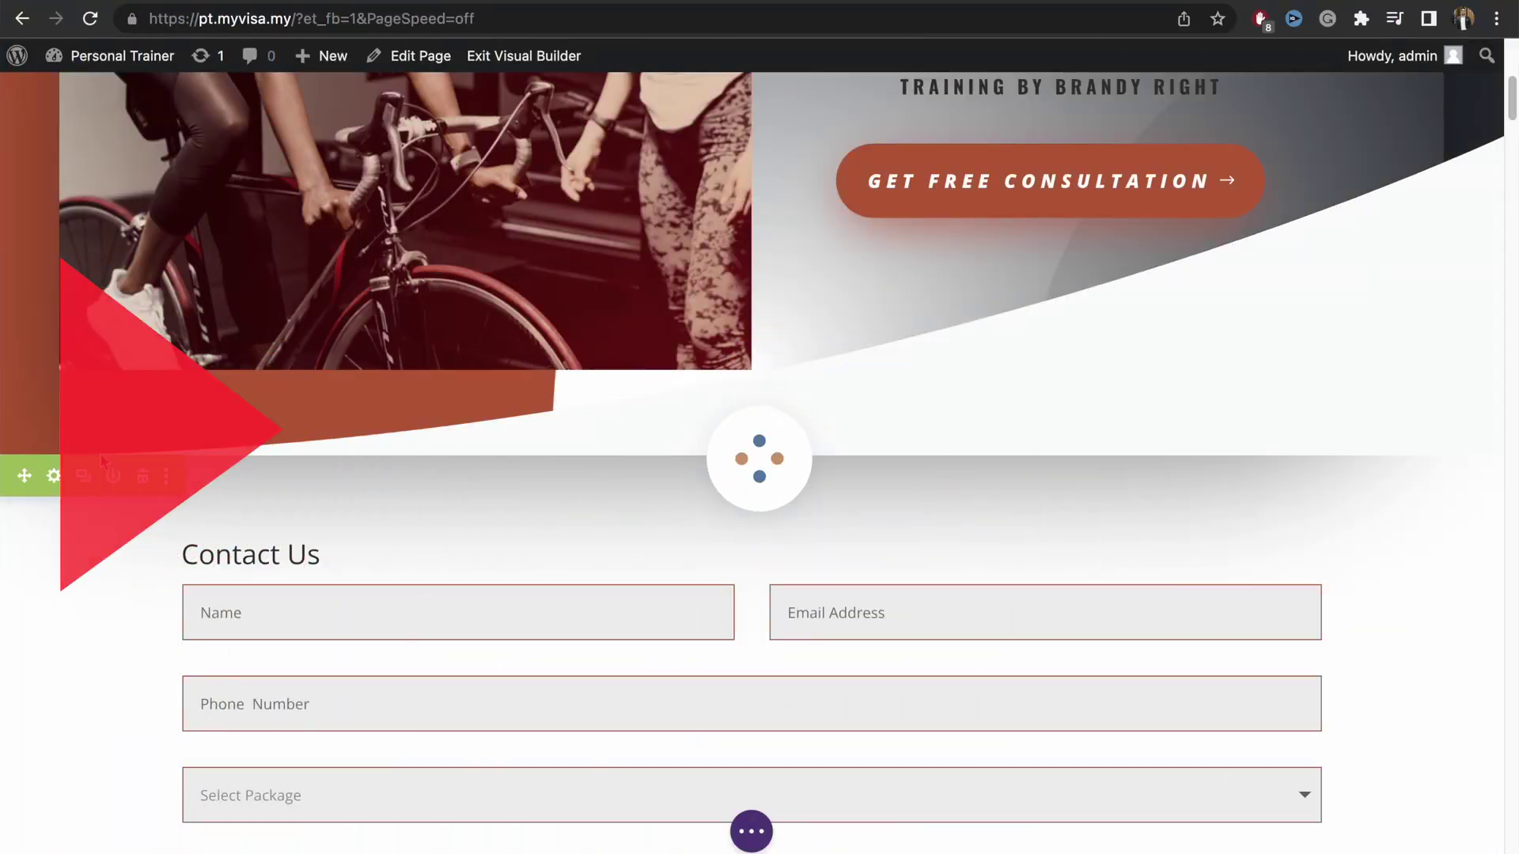
pyautogui.moveTo(145, 470)
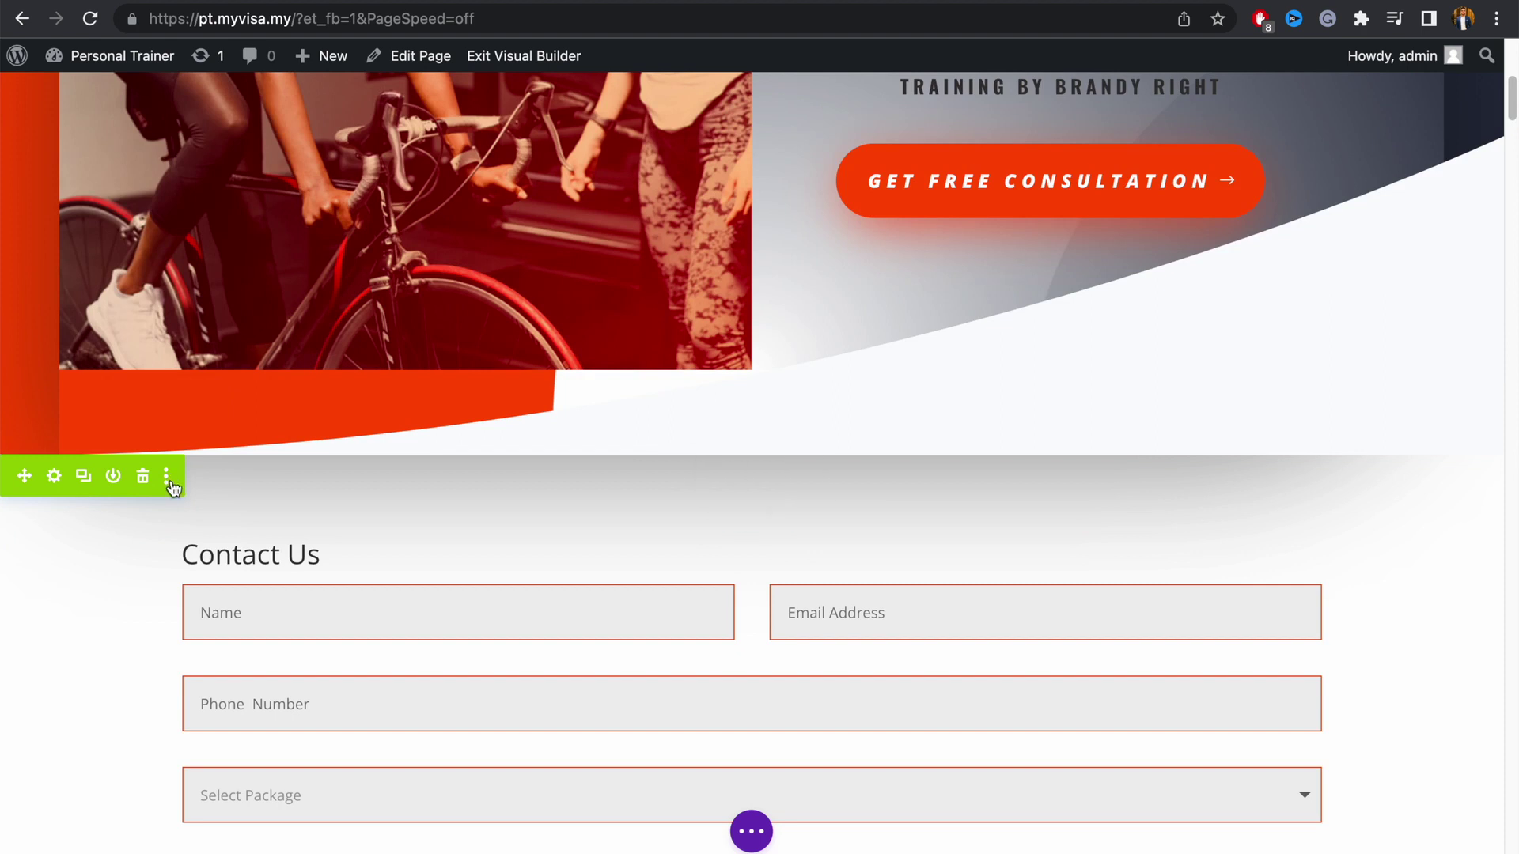
pyautogui.click(168, 480)
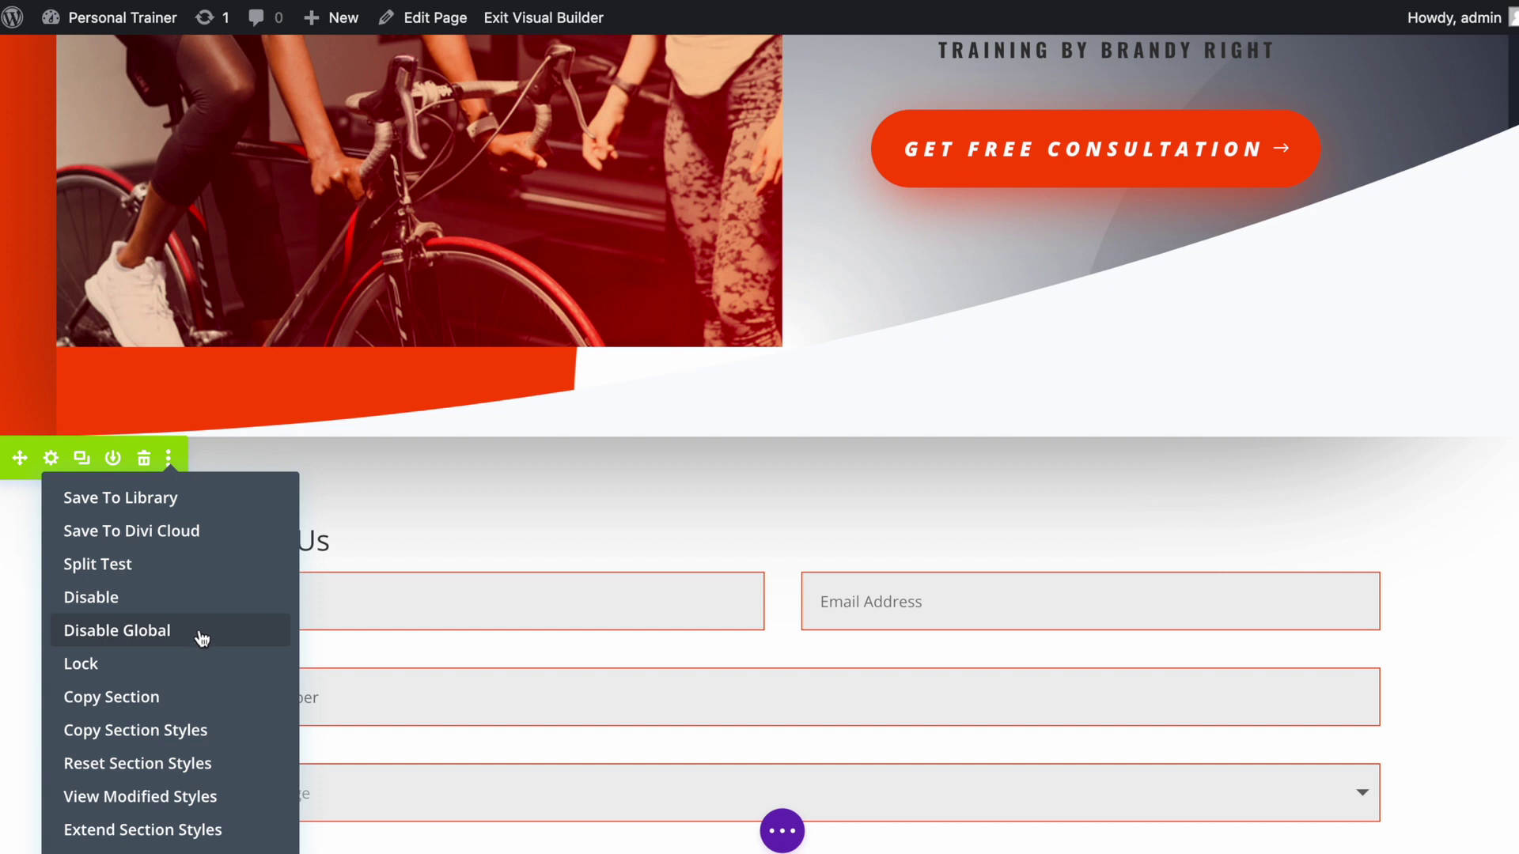
pyautogui.click(223, 633)
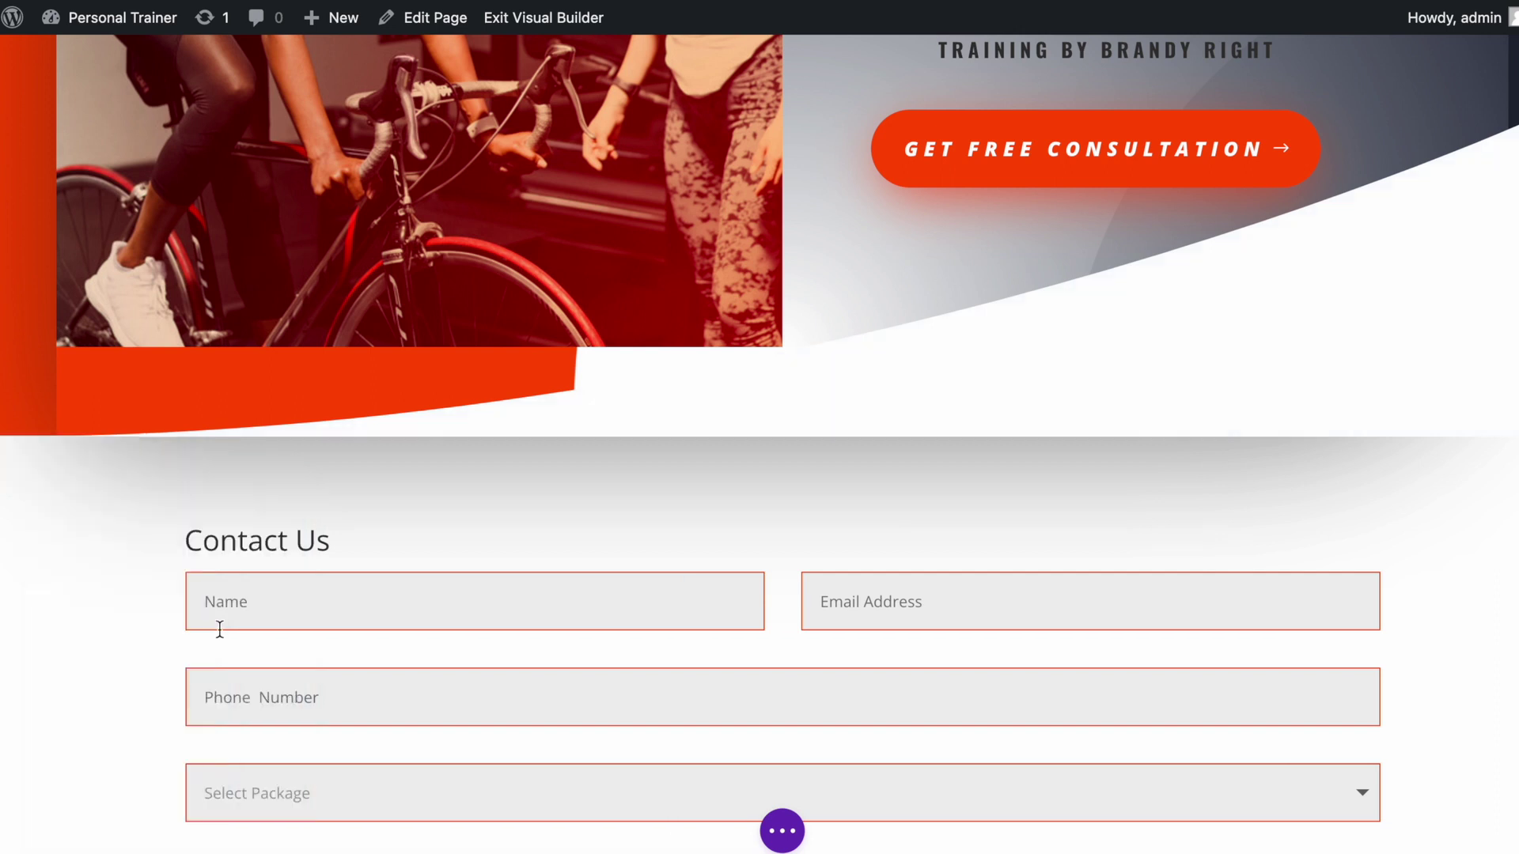
pyautogui.moveTo(140, 398)
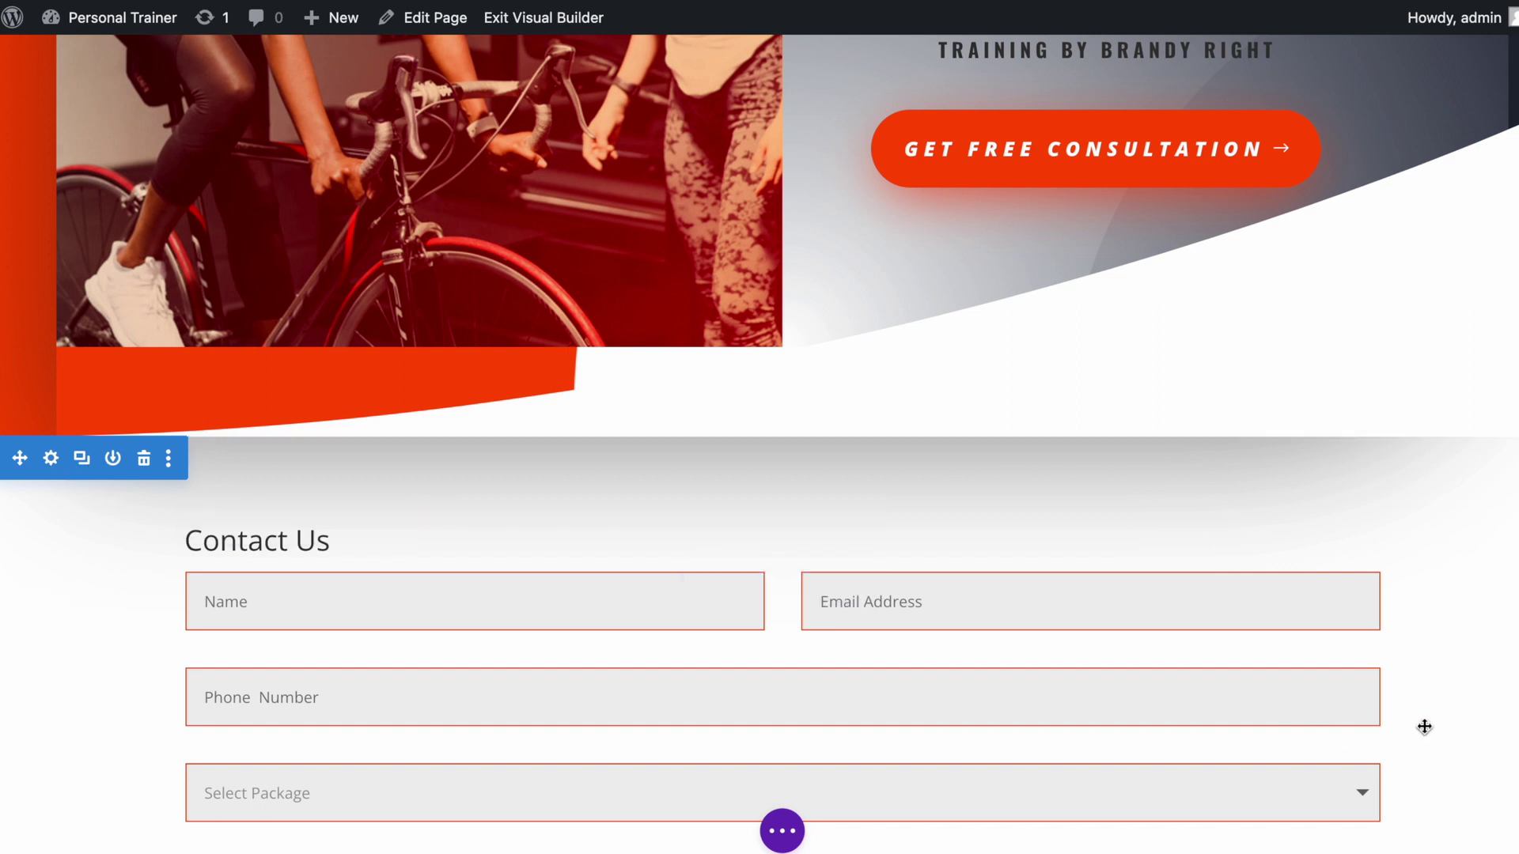
pyautogui.scroll(-1, 1420, 697)
# Open the Contact Us section's Advanced > CSS ID & Classes settings.
pyautogui.scroll(-5, 1419, 688)
pyautogui.click(51, 92)
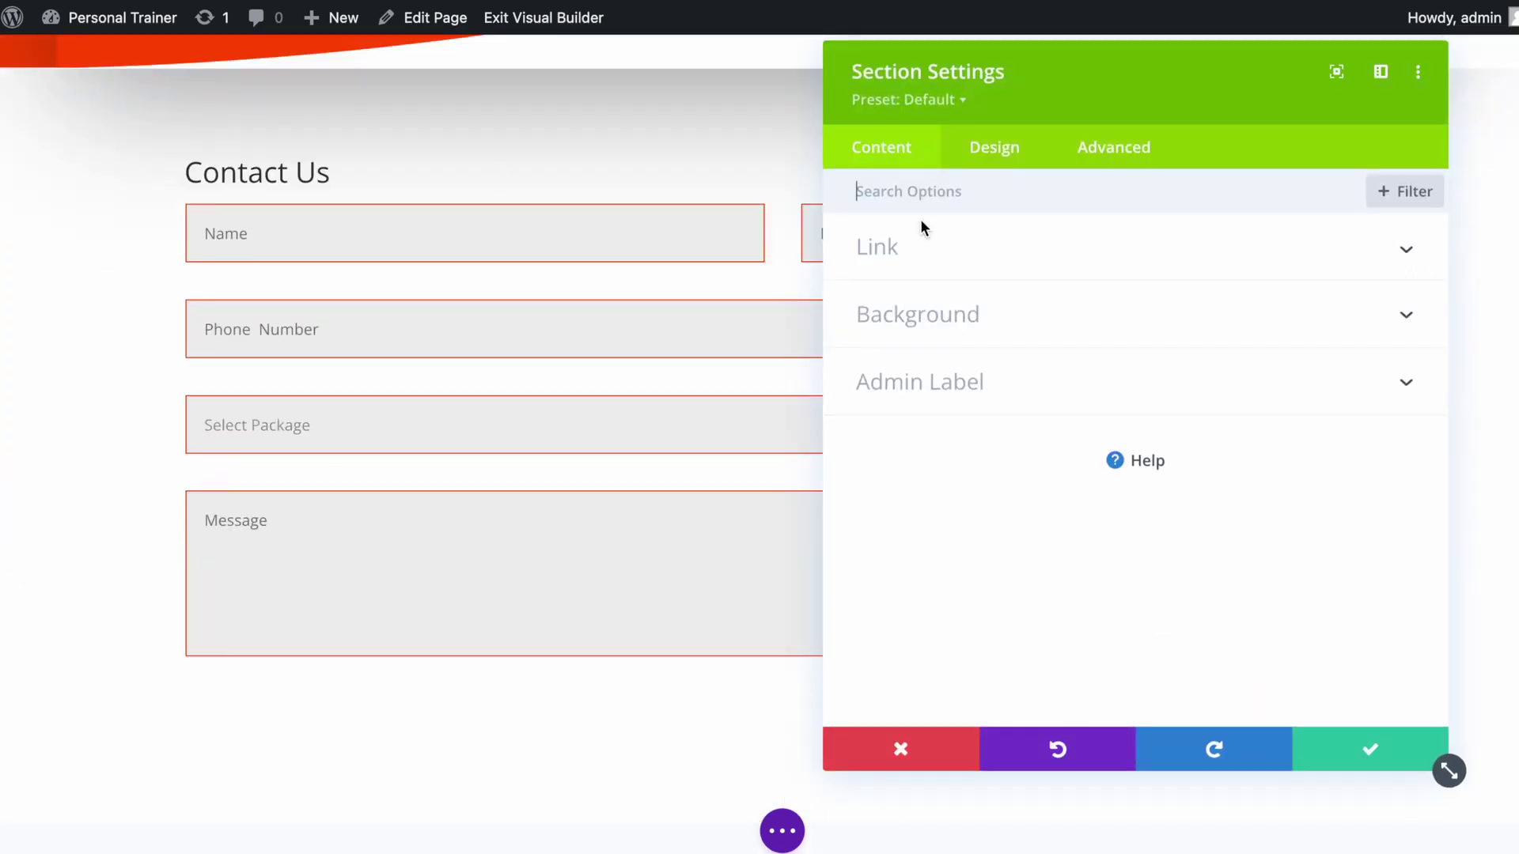
pyautogui.click(1110, 161)
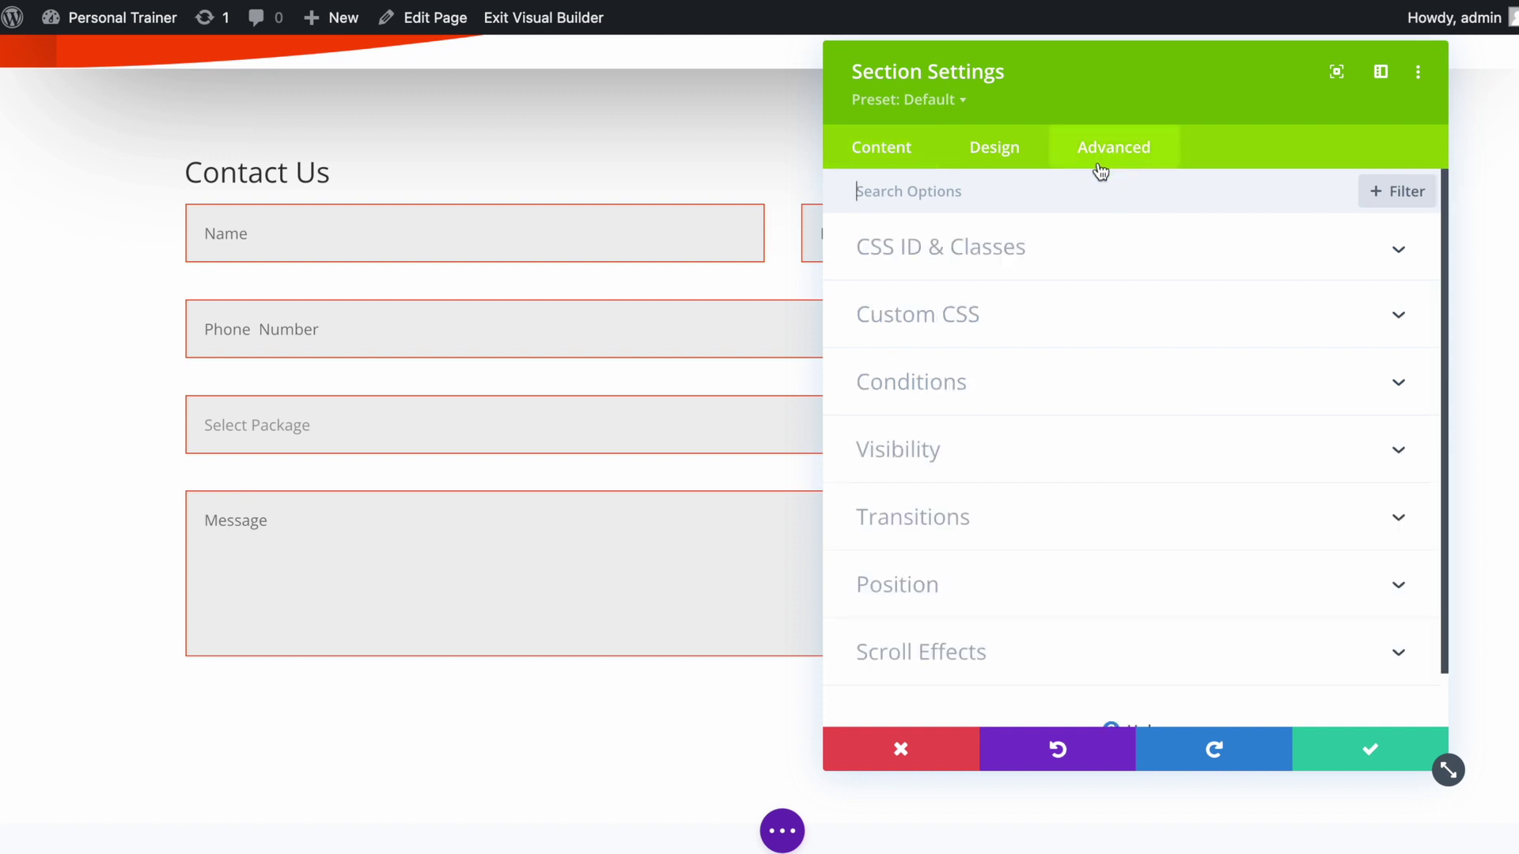
pyautogui.click(1043, 261)
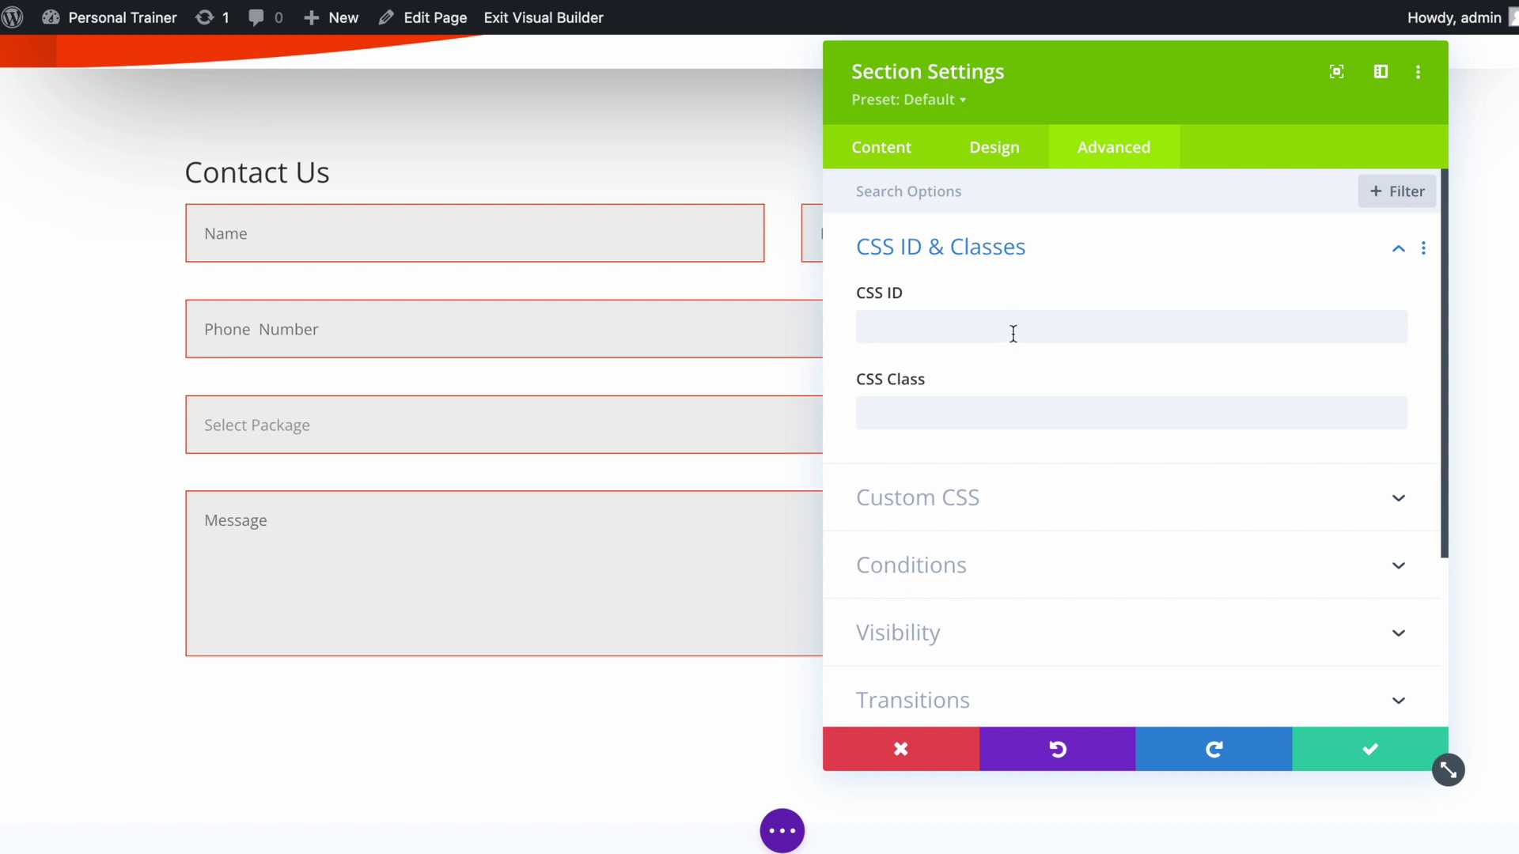
pyautogui.click(932, 329)
pyautogui.click(931, 411)
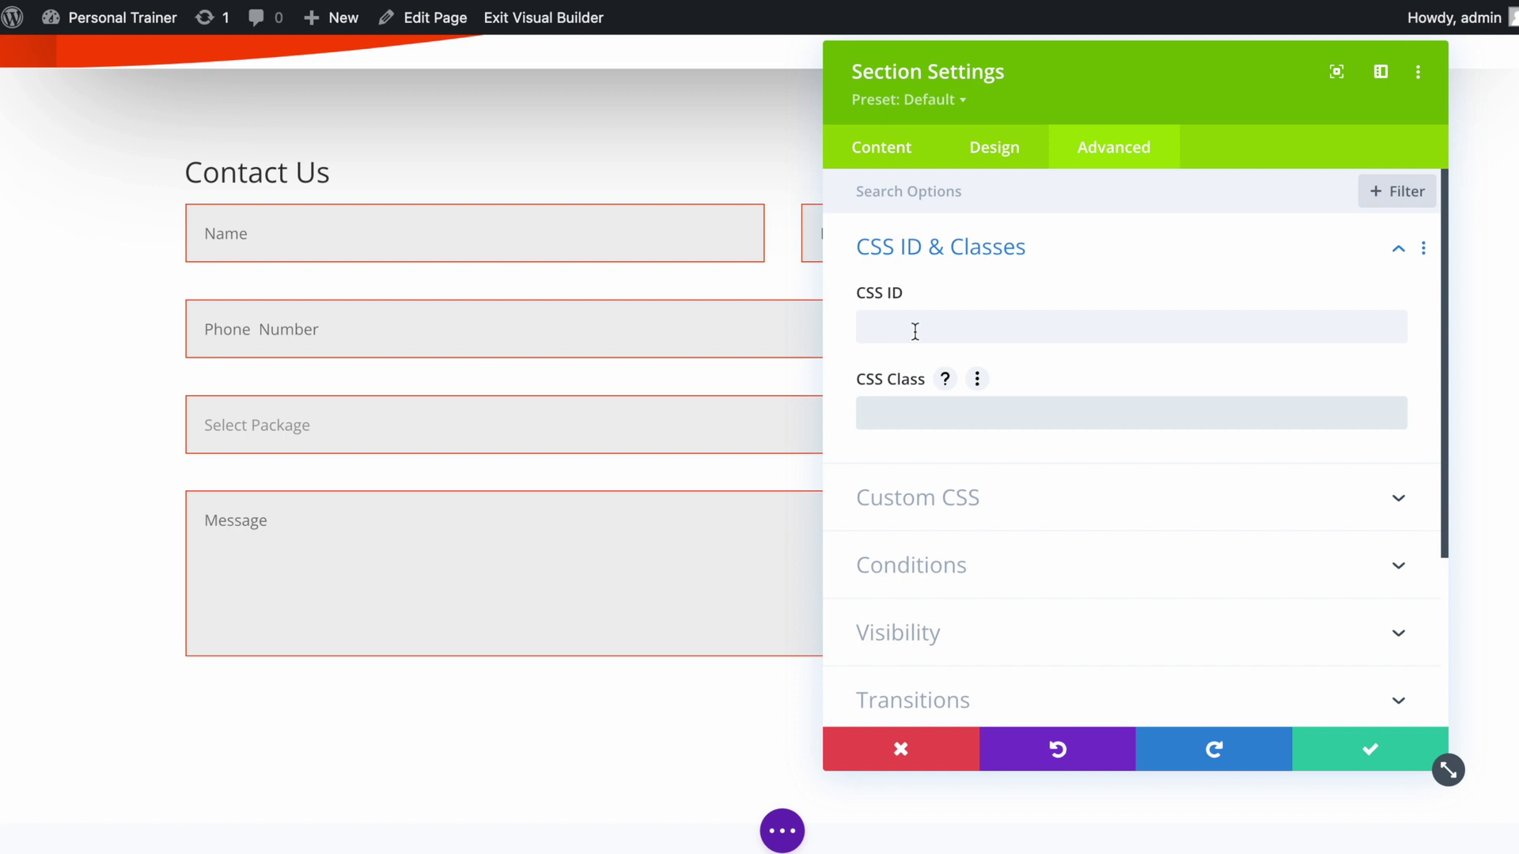
pyautogui.click(923, 293)
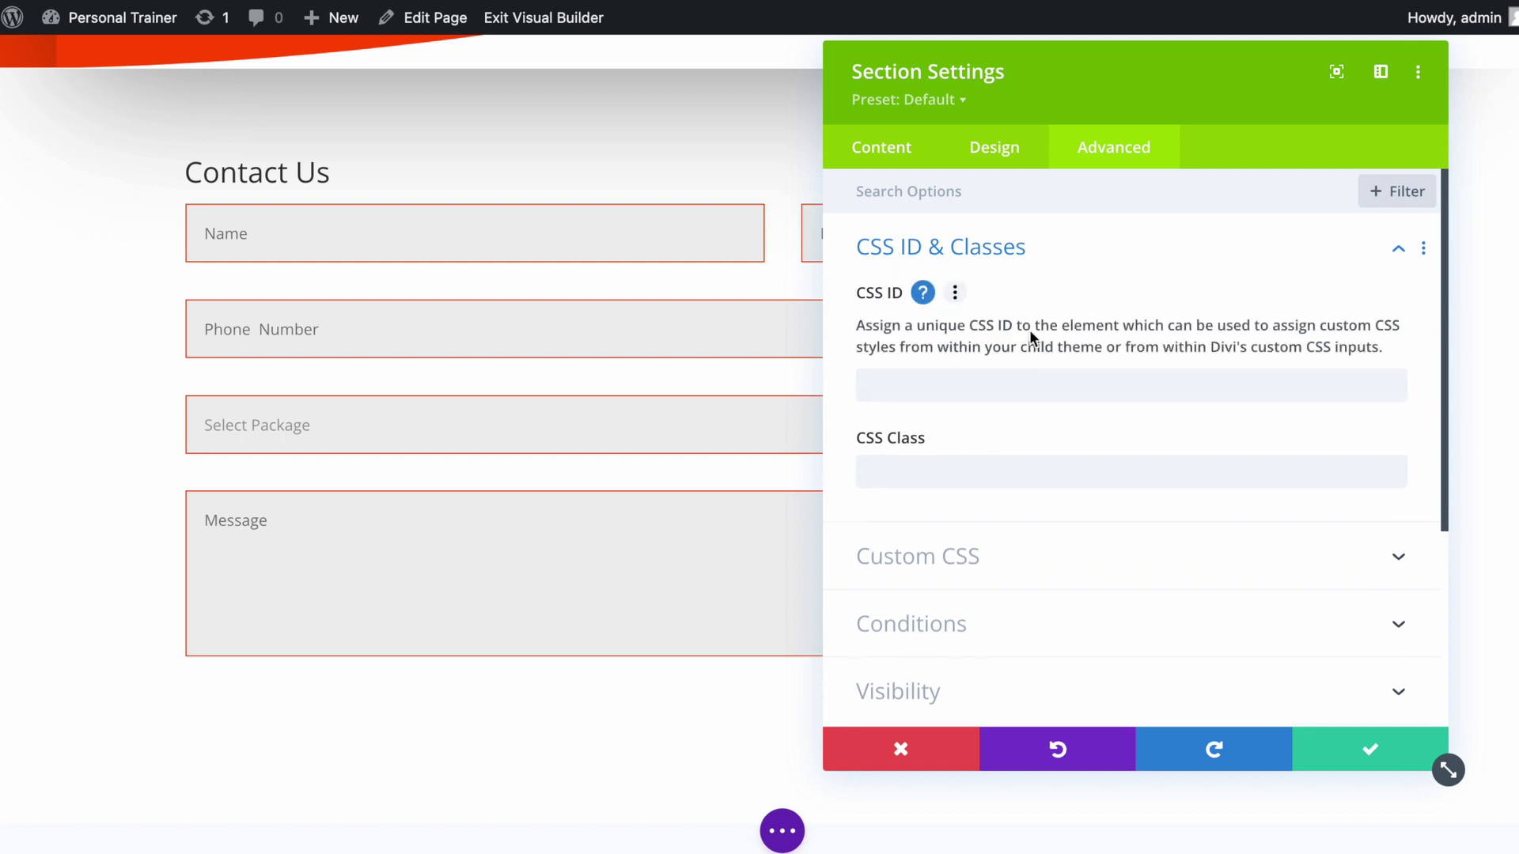
pyautogui.click(922, 294)
# Enter cta as the section's CSS ID and save the section settings.
pyautogui.click(917, 326)
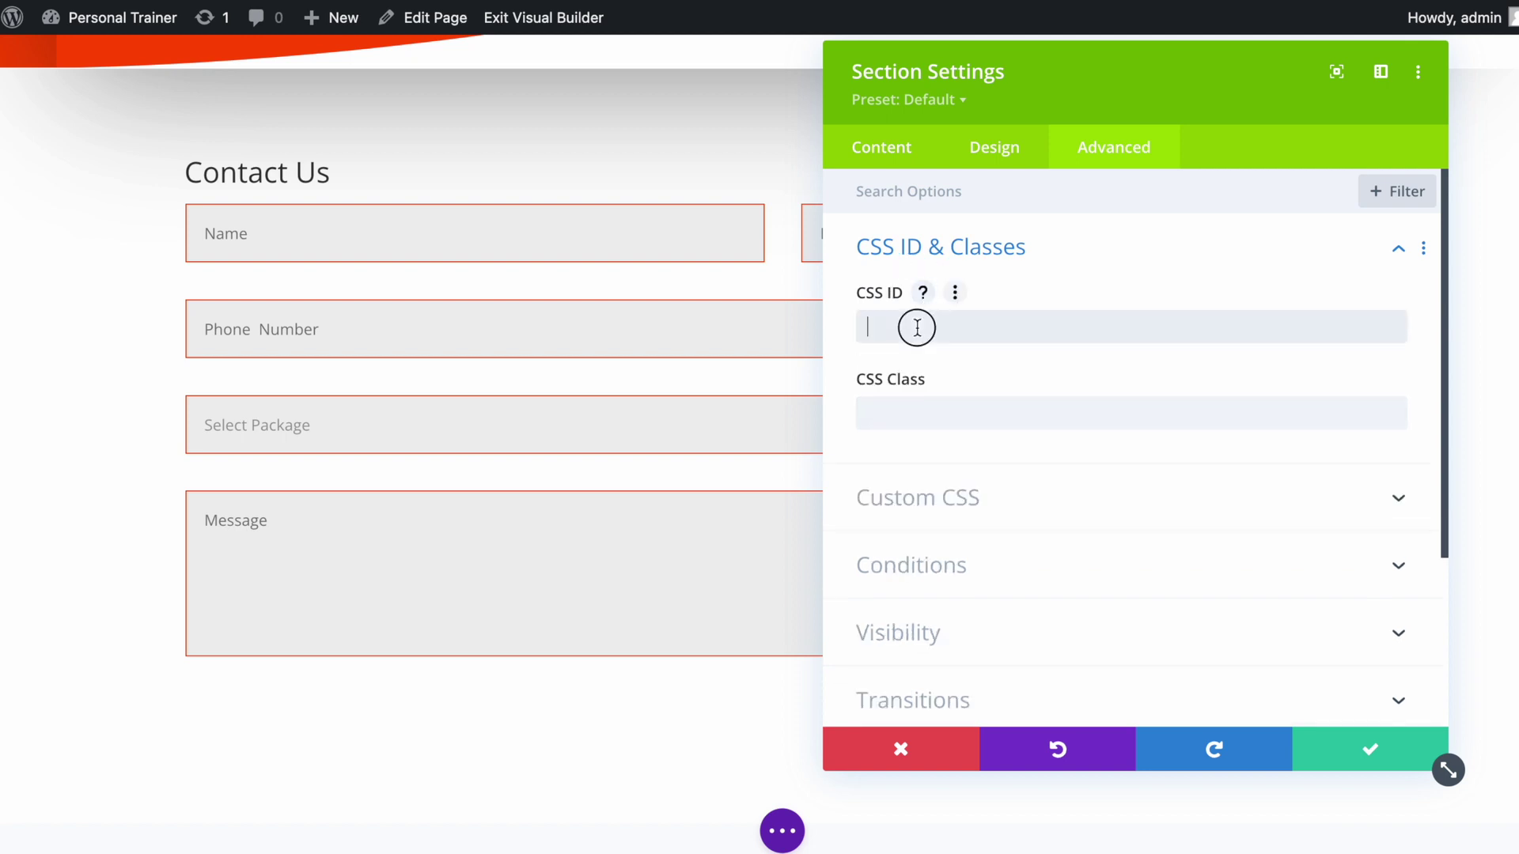
pyautogui.write('#')
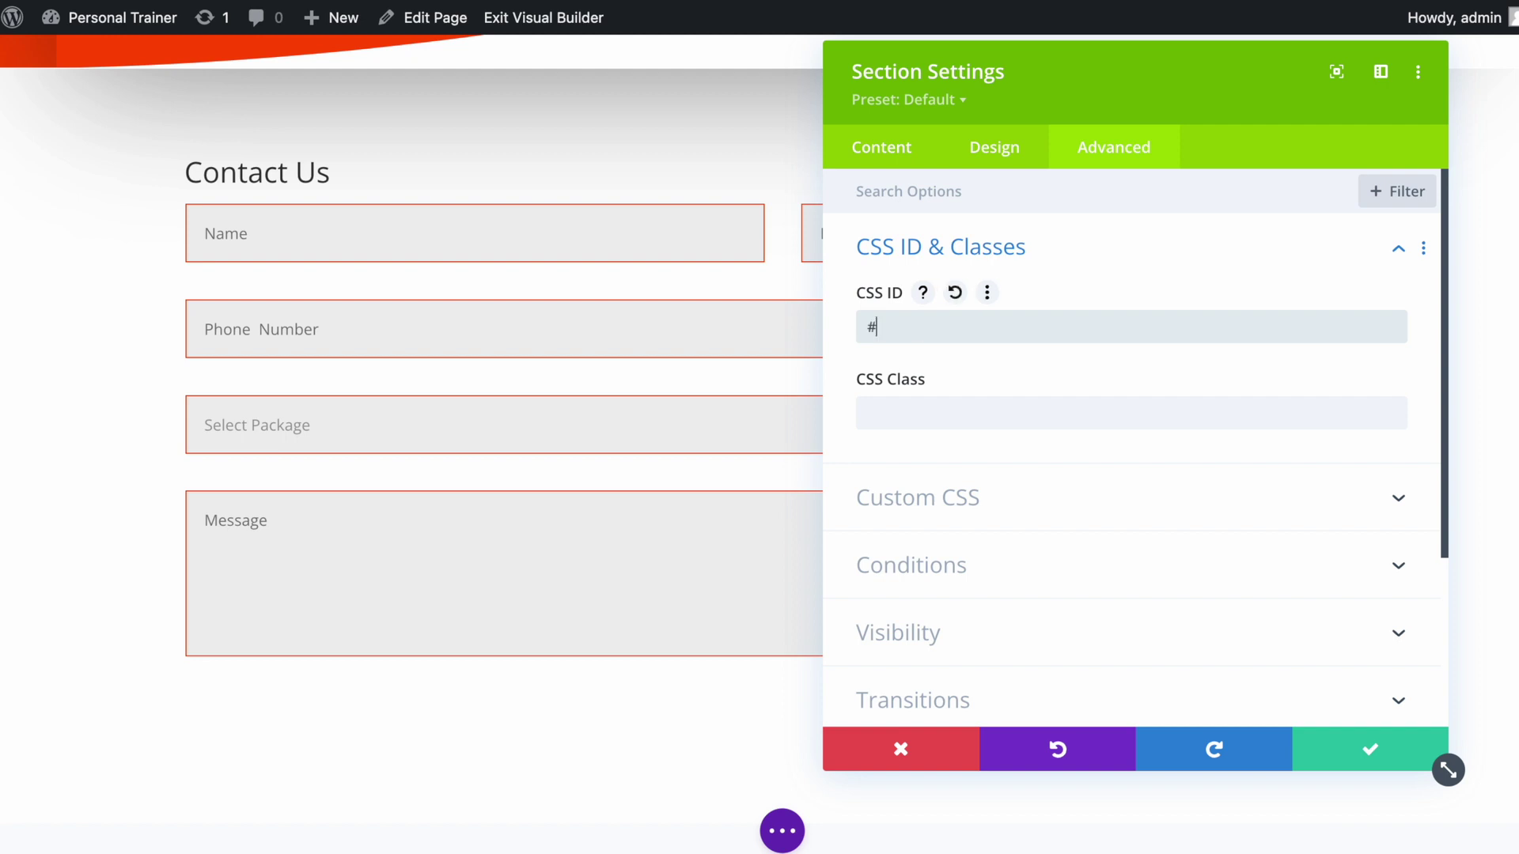
pyautogui.press('BackSpace')
pyautogui.click(899, 397)
pyautogui.write('.')
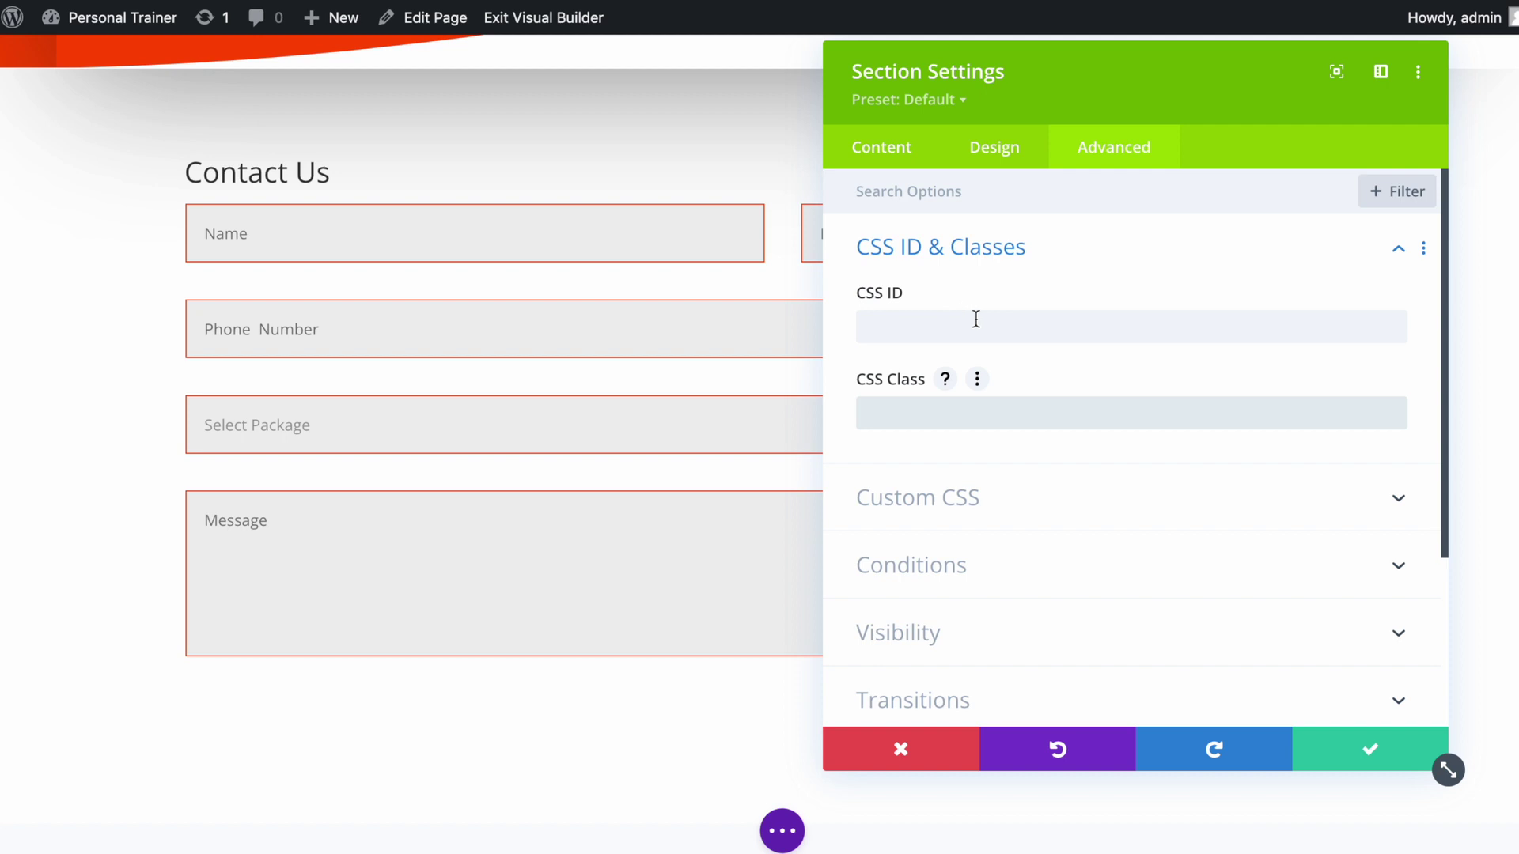
pyautogui.click(944, 320)
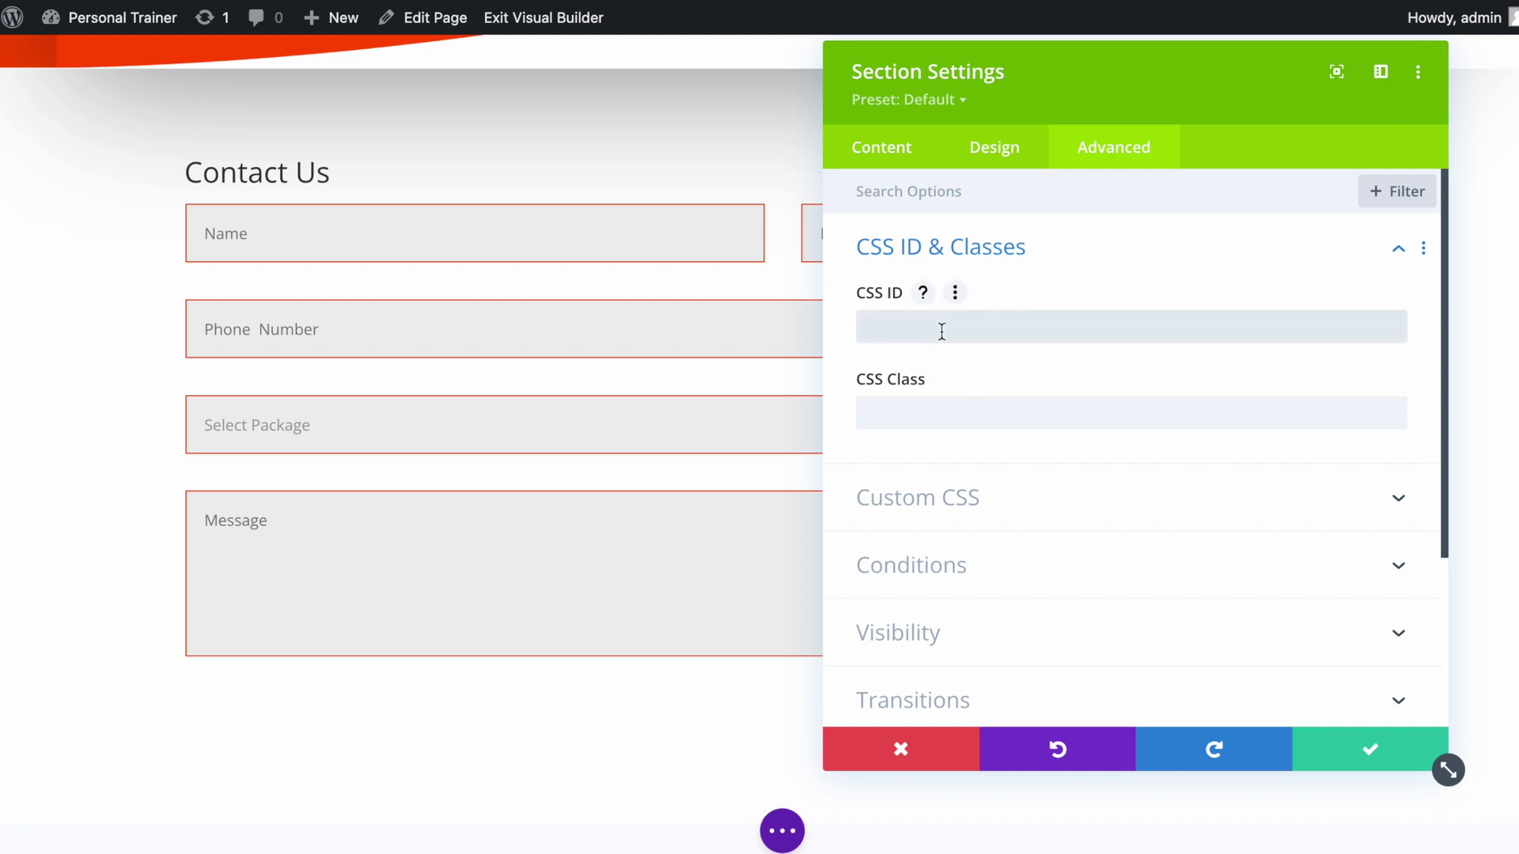
pyautogui.write('cta')
pyautogui.click(1345, 748)
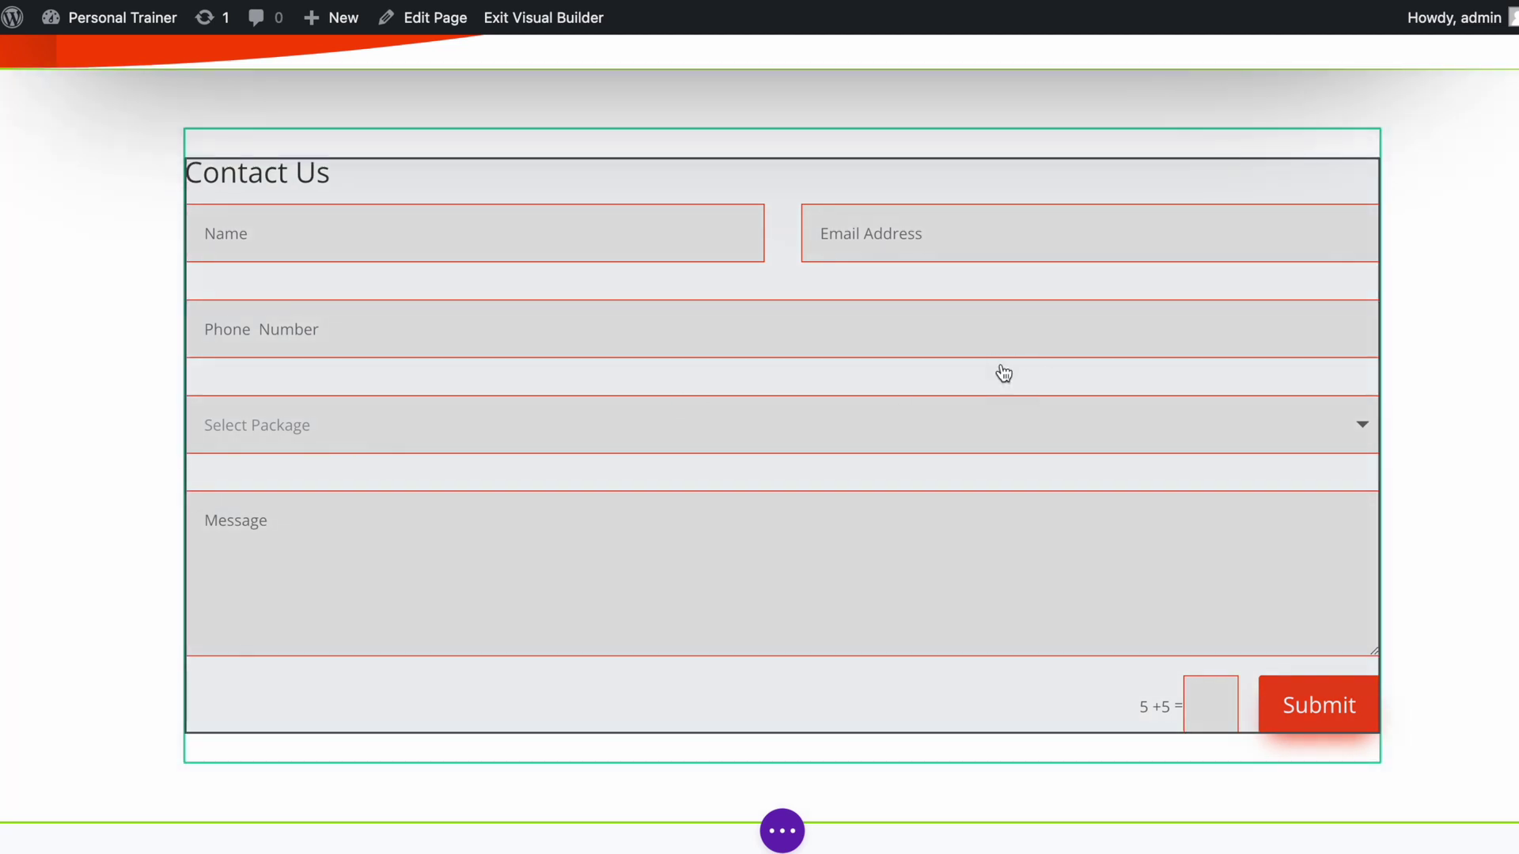
pyautogui.scroll(5, 857, 499)
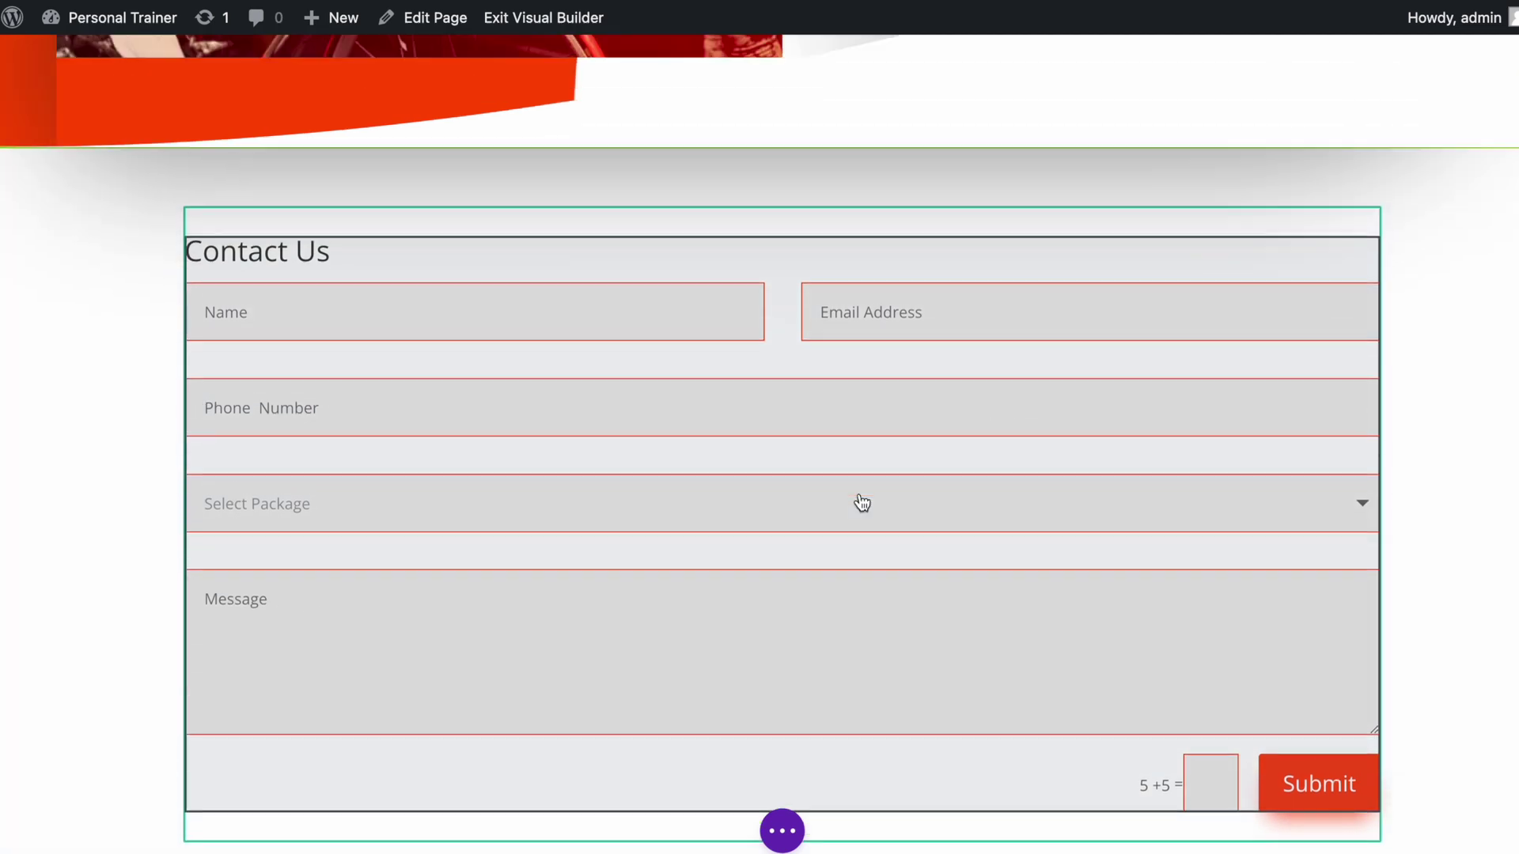
pyautogui.scroll(6, 864, 500)
pyautogui.scroll(-2, 1107, 612)
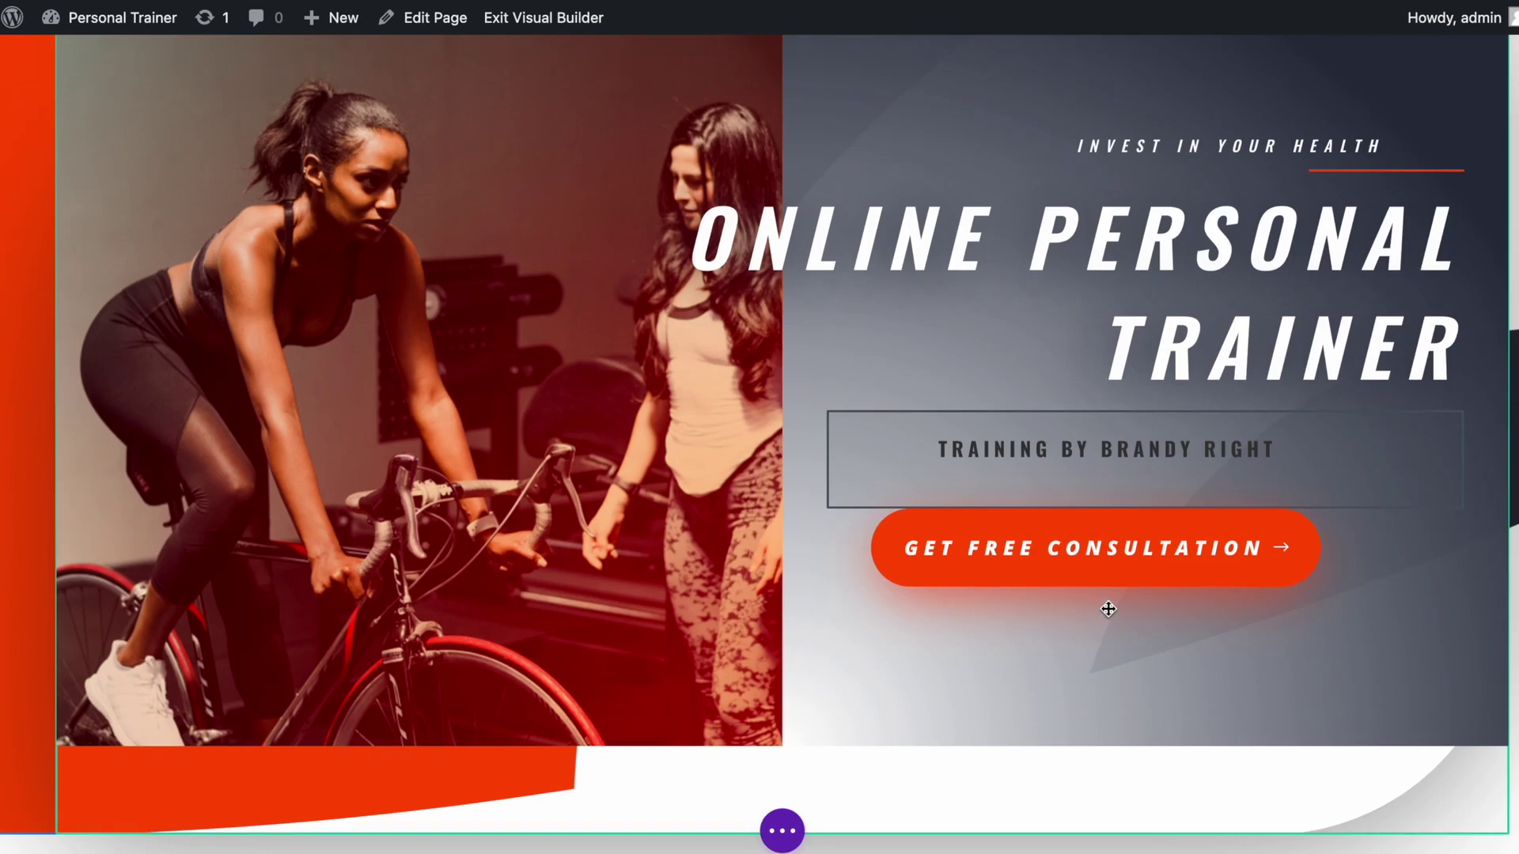
pyautogui.scroll(-9, 1057, 567)
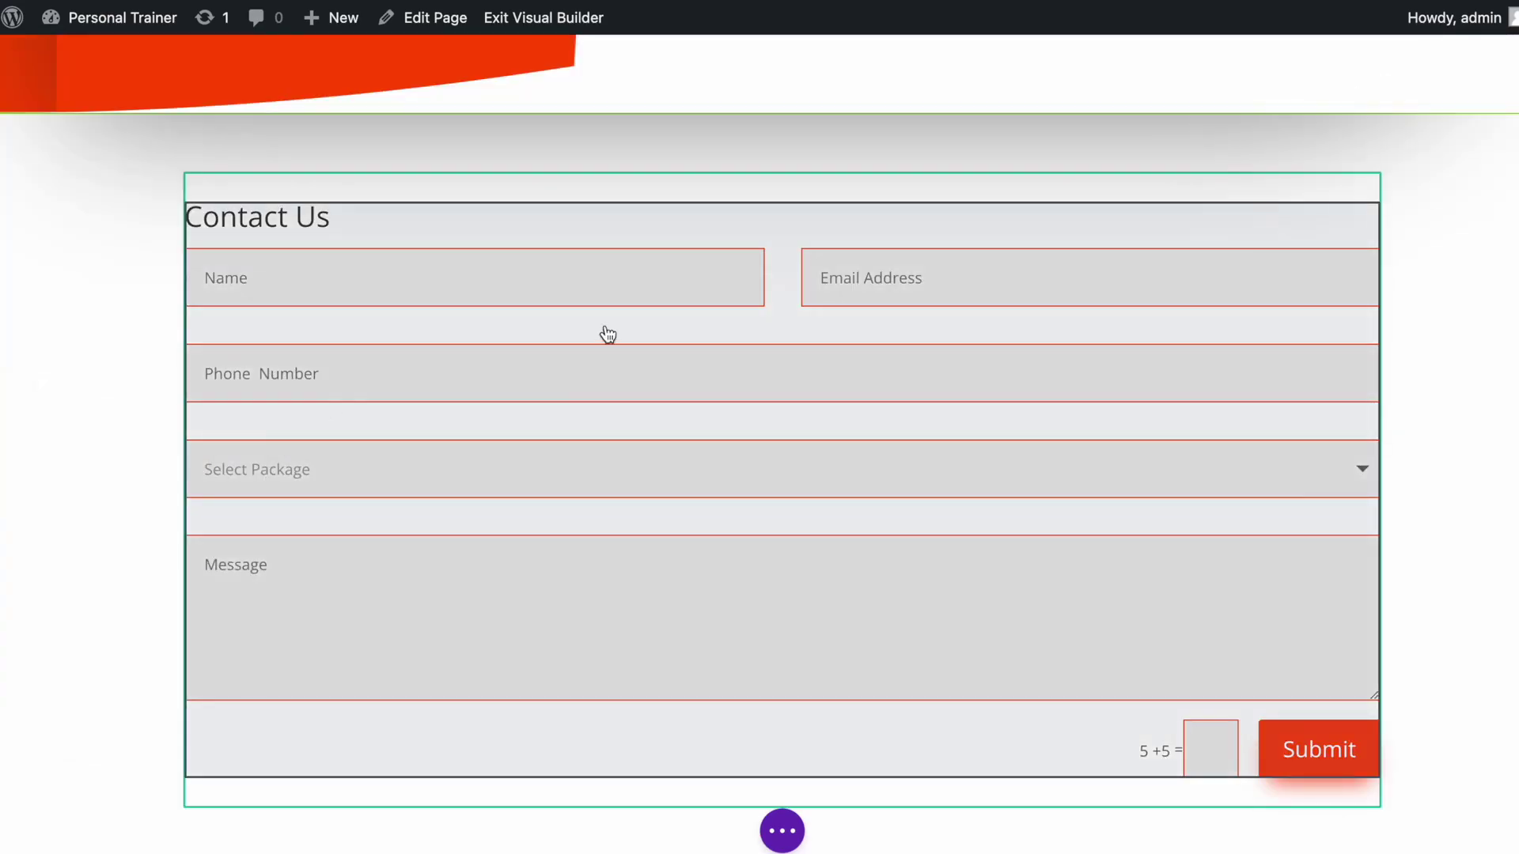
pyautogui.scroll(10, 1390, 501)
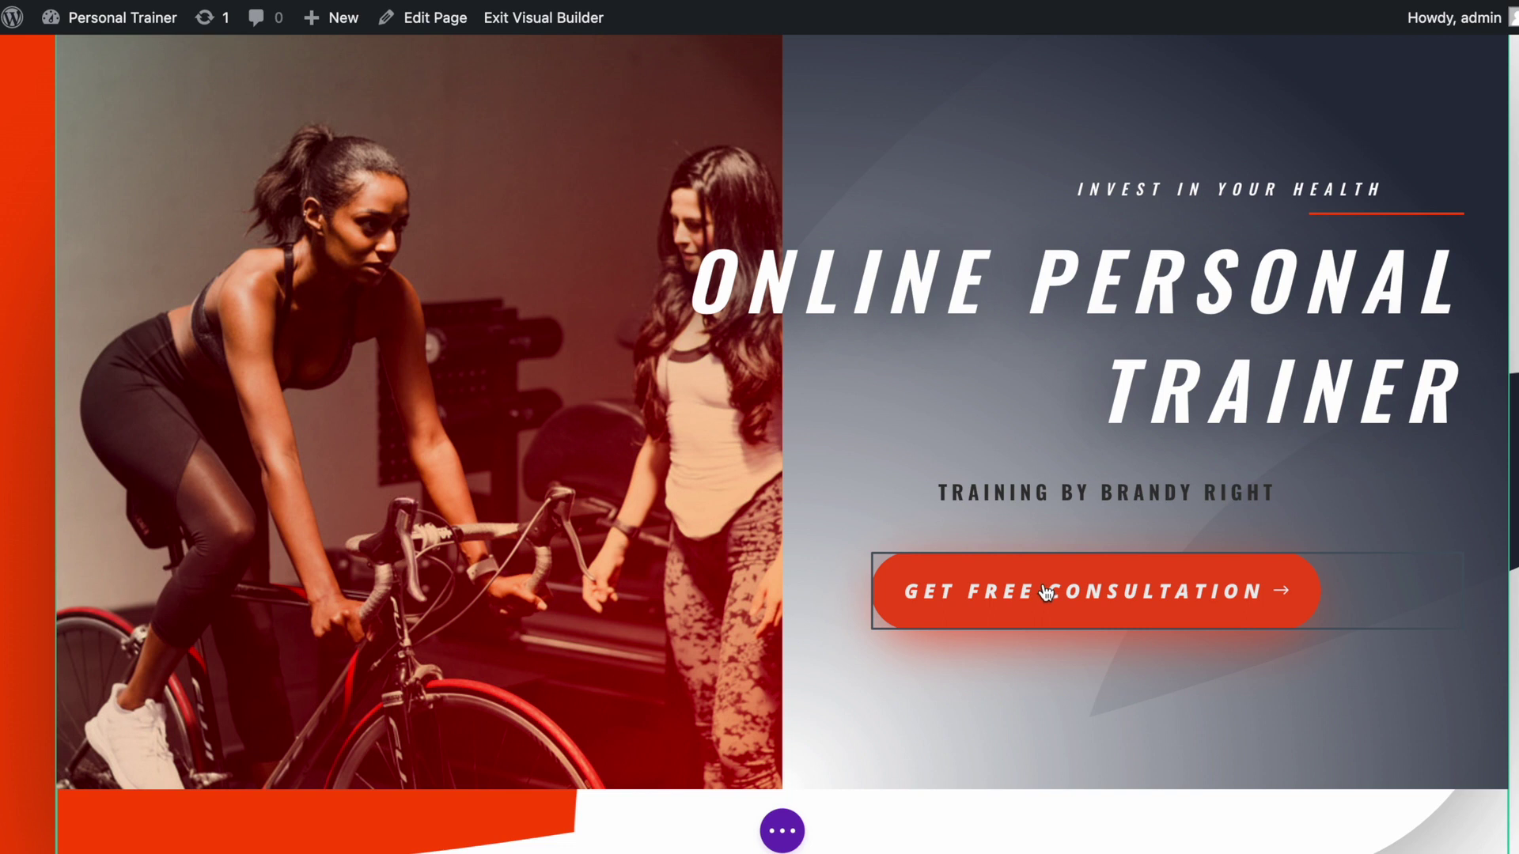
pyautogui.moveTo(1047, 592)
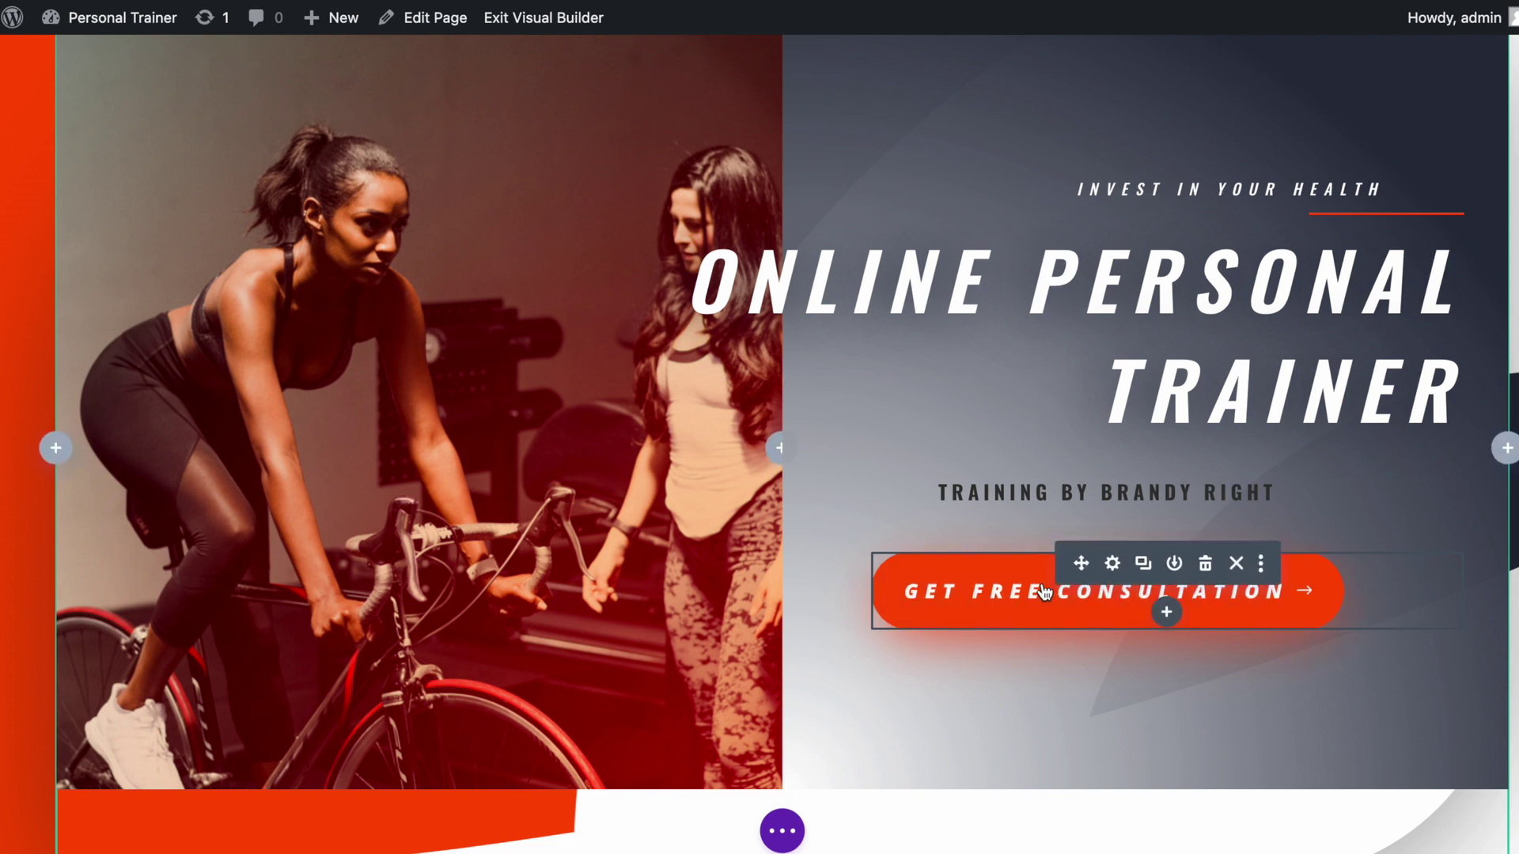
# Set the Get Free Consultation button's Button Link URL to #cta and confirm.
pyautogui.click(1113, 564)
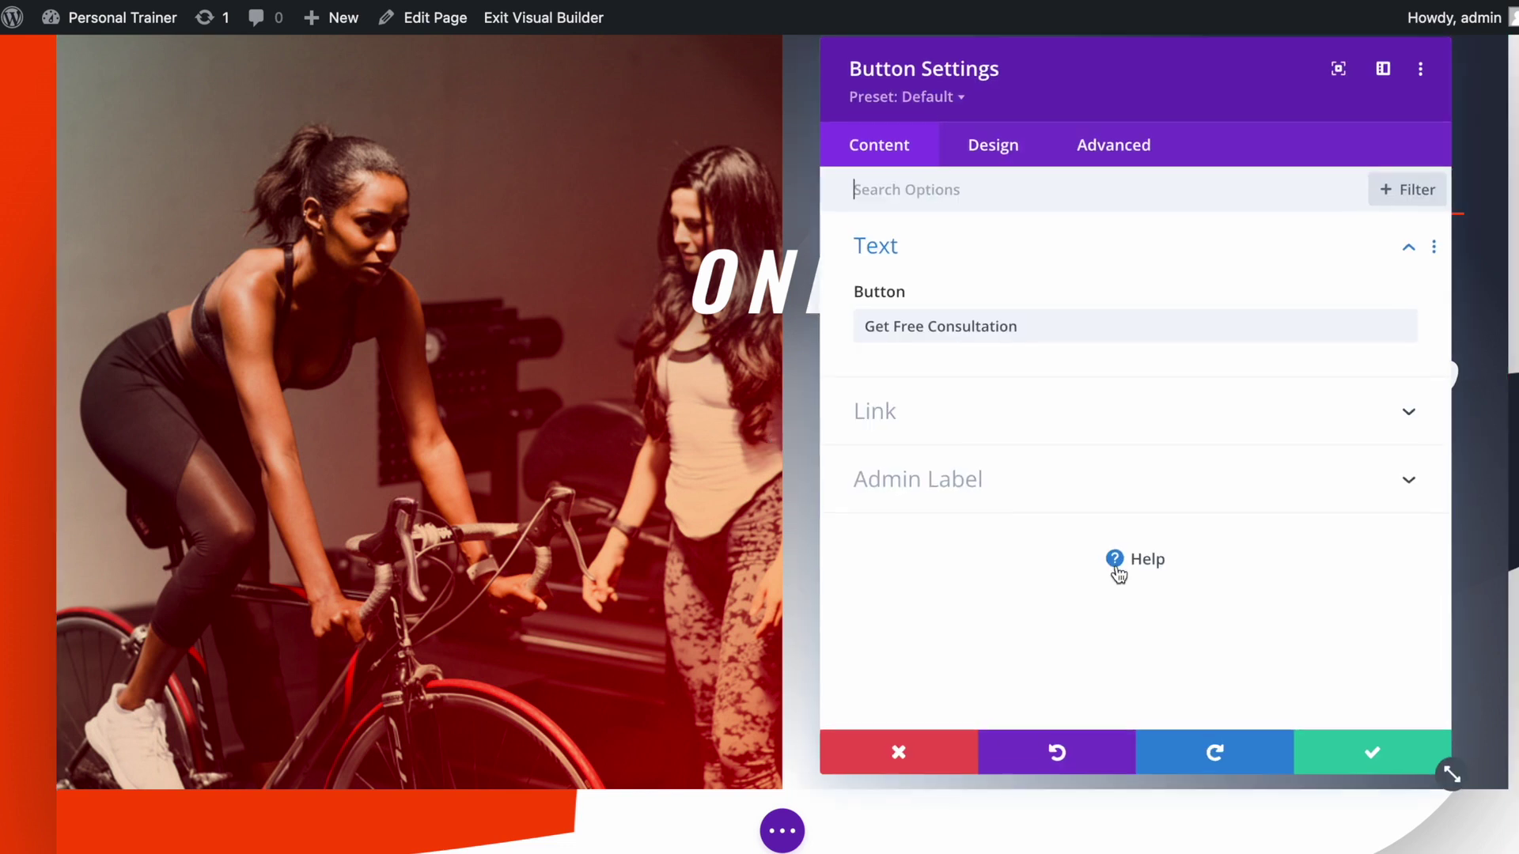
pyautogui.click(970, 425)
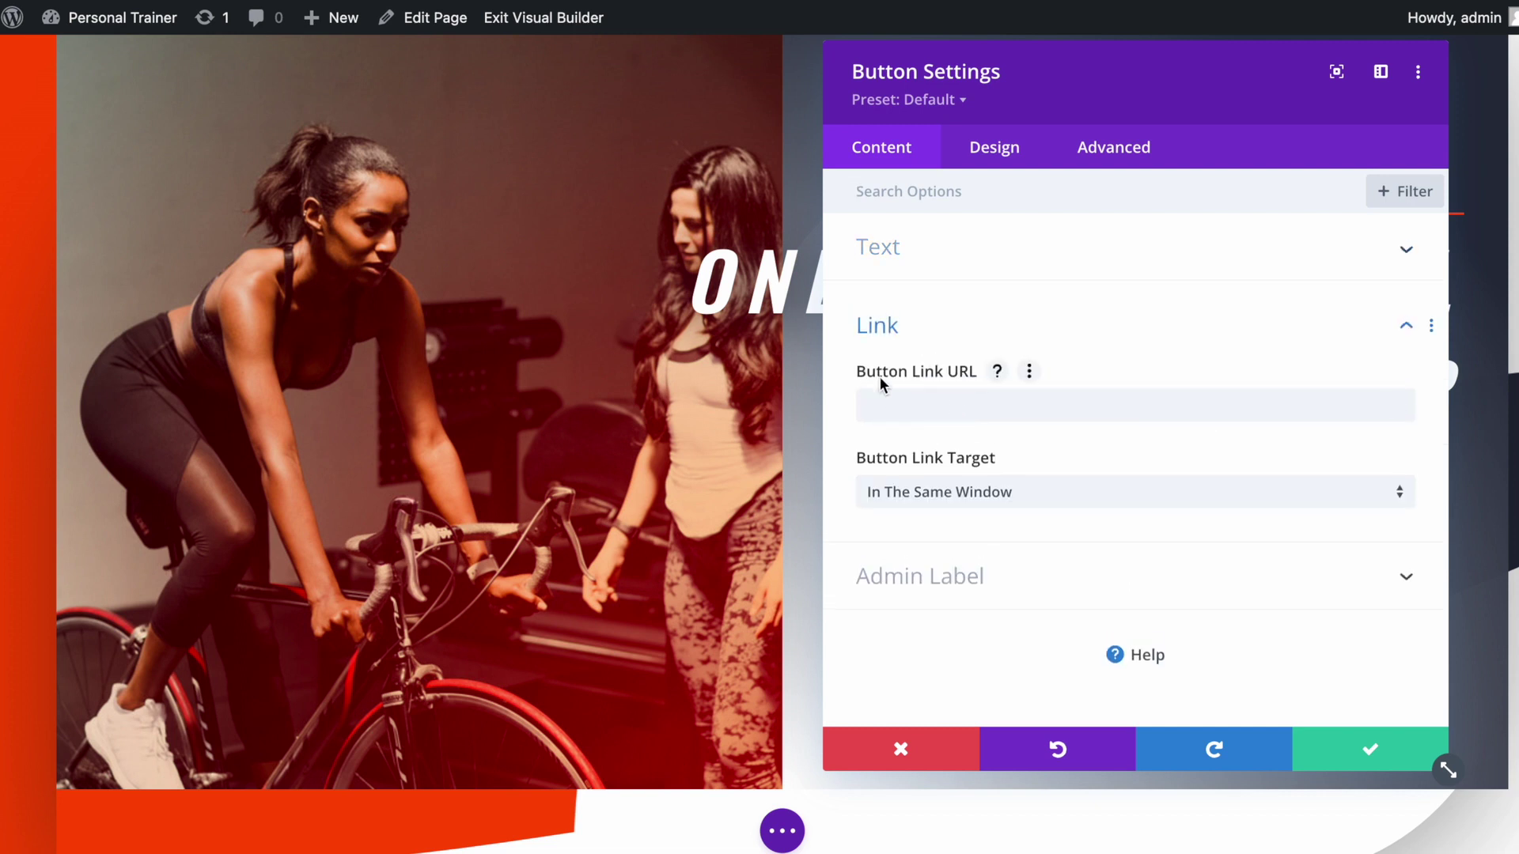
pyautogui.click(957, 408)
pyautogui.write('#')
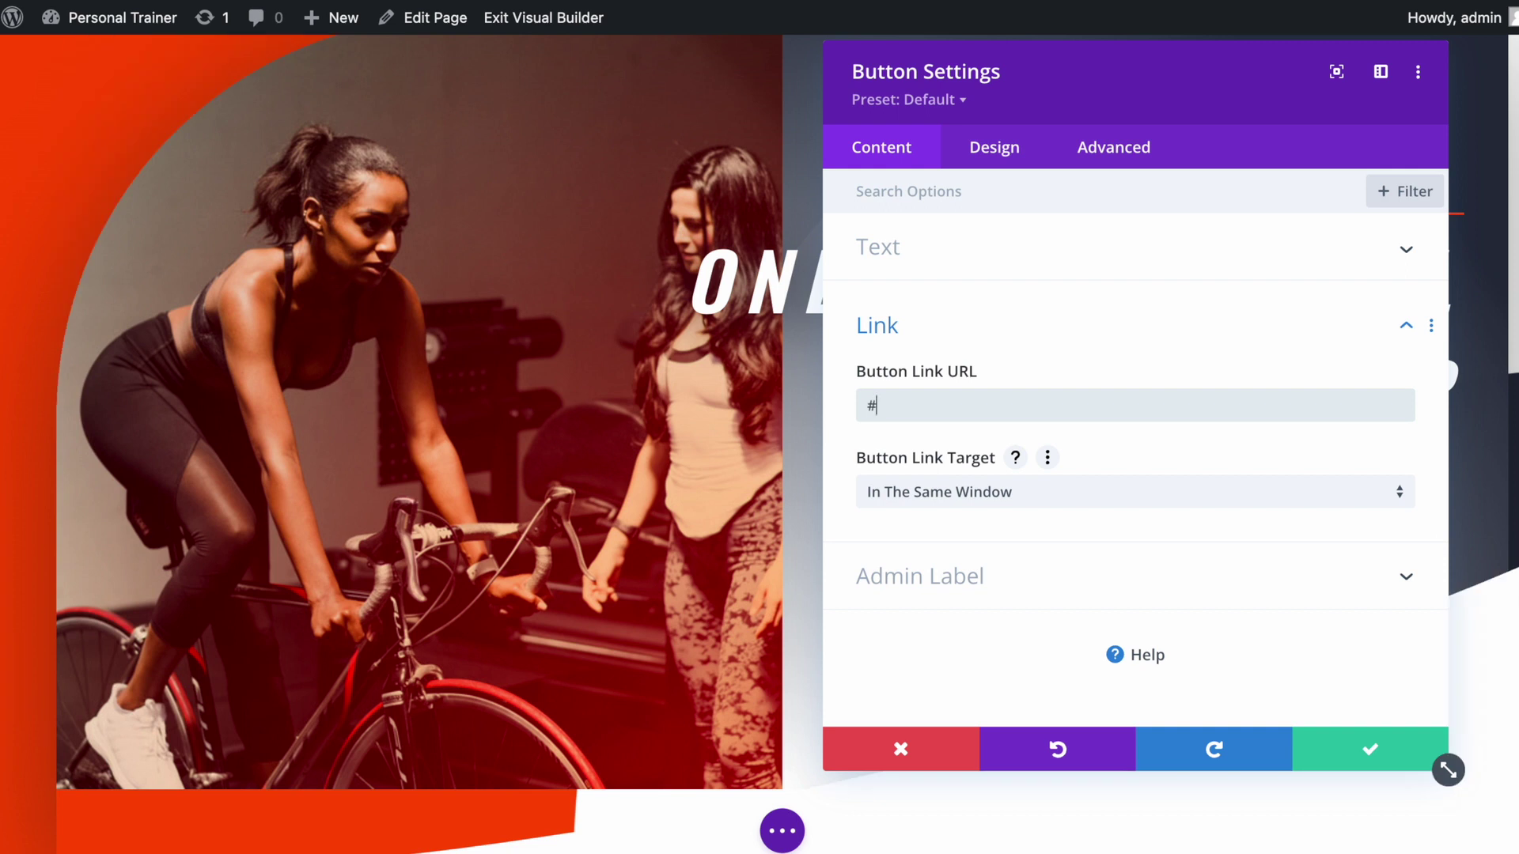
pyautogui.write('cta')
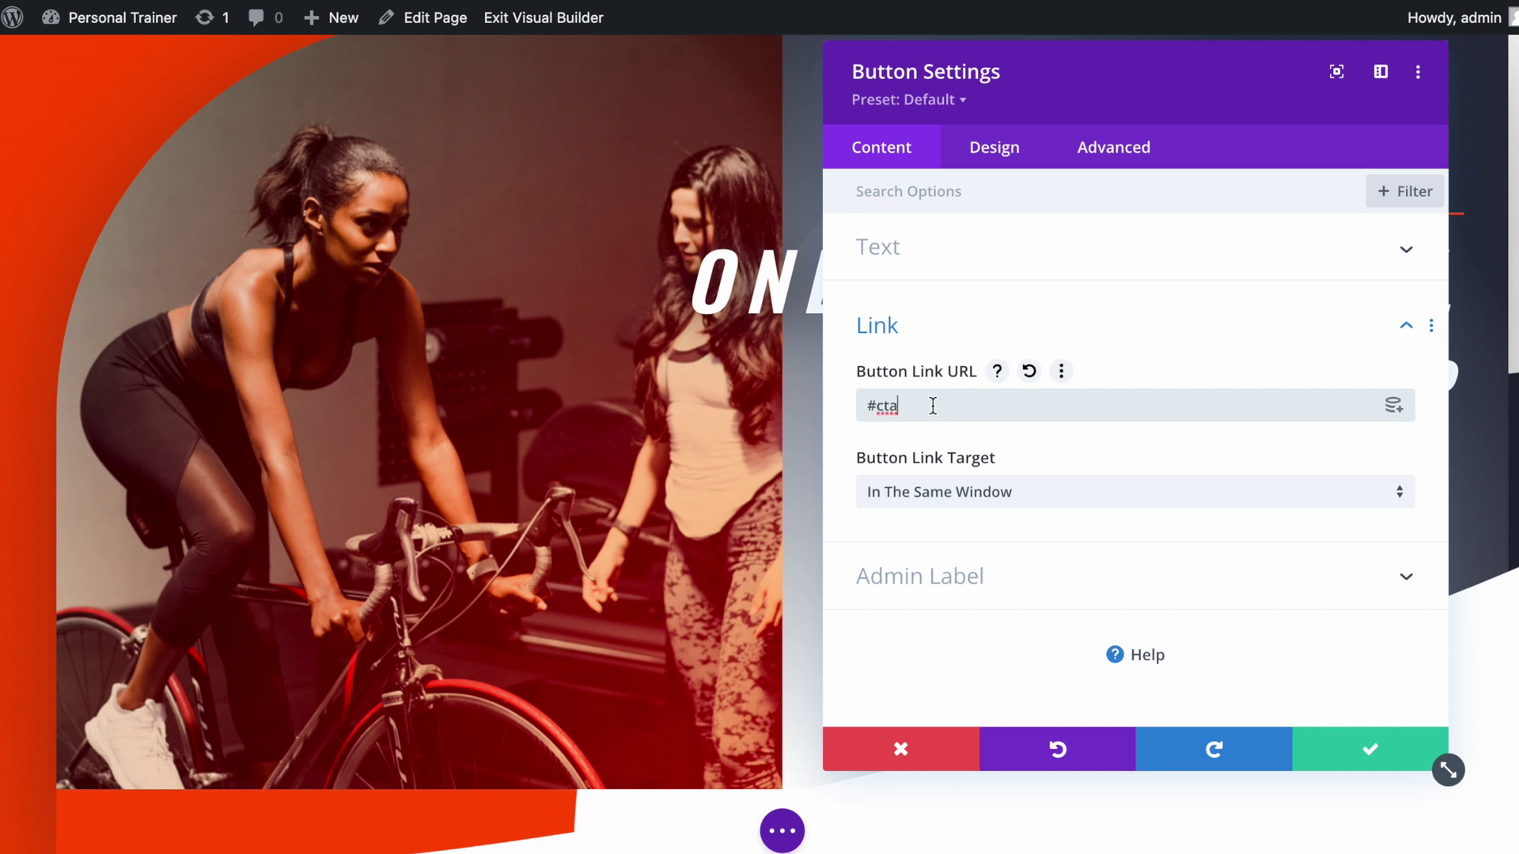
pyautogui.click(1358, 757)
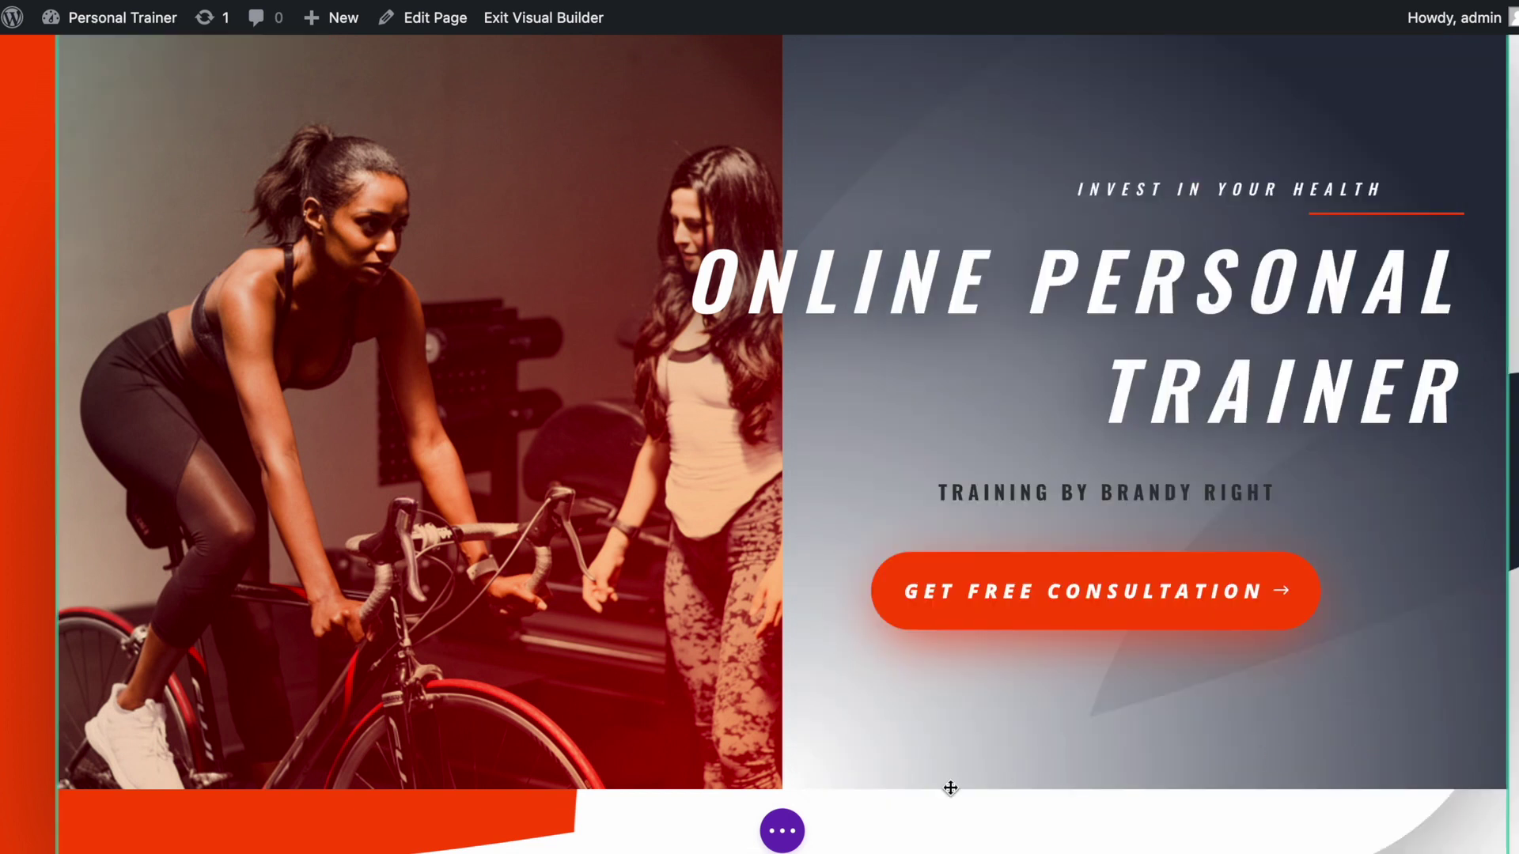
# Save the page with Ctrl+S and exit the visual builder.
pyautogui.click(782, 831)
pyautogui.hotkey('ctrl', 's')
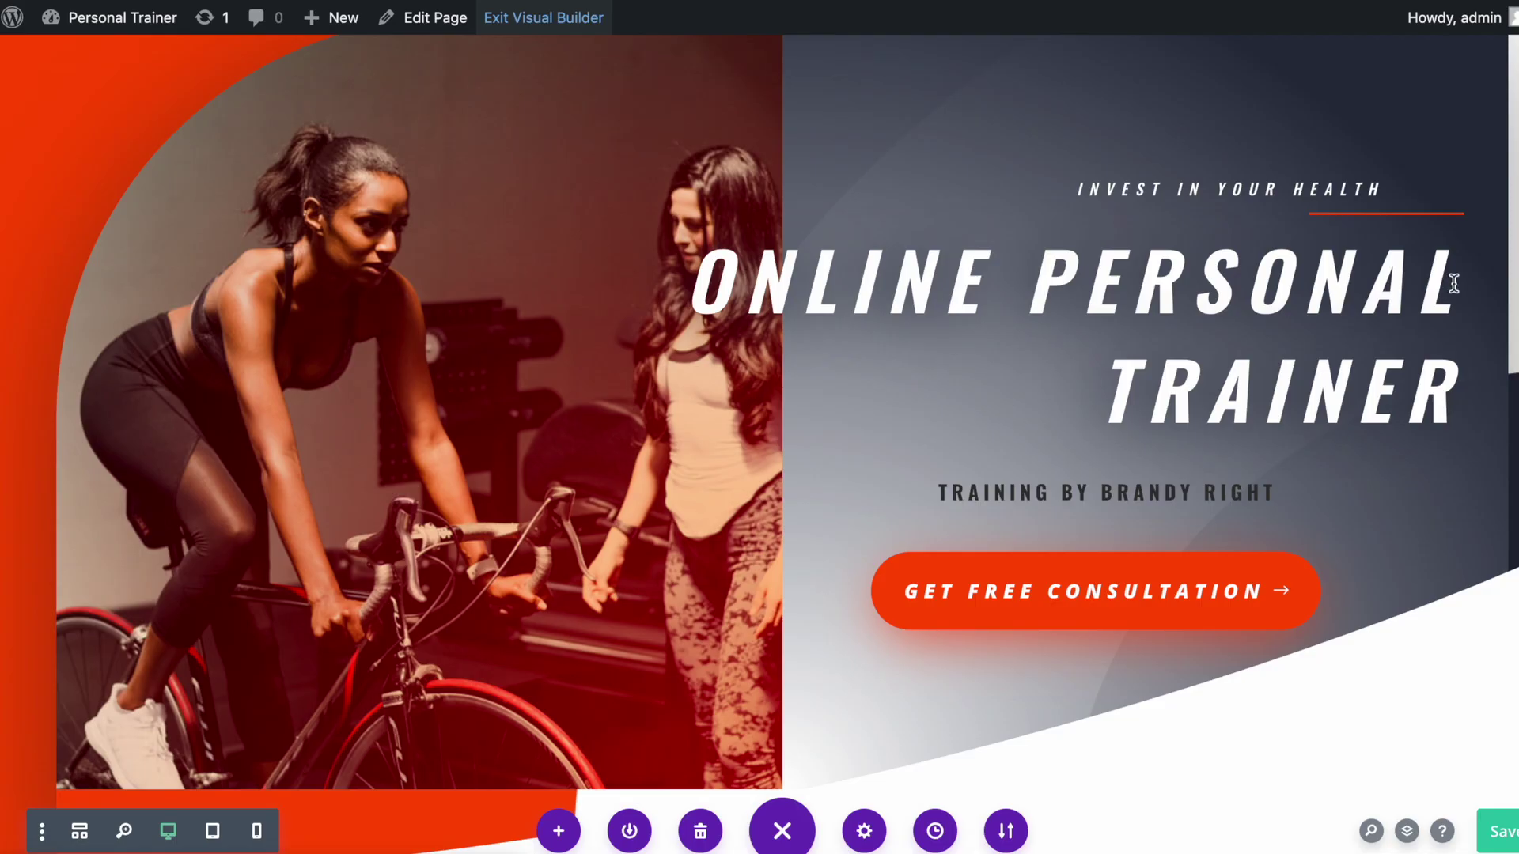
pyautogui.click(543, 17)
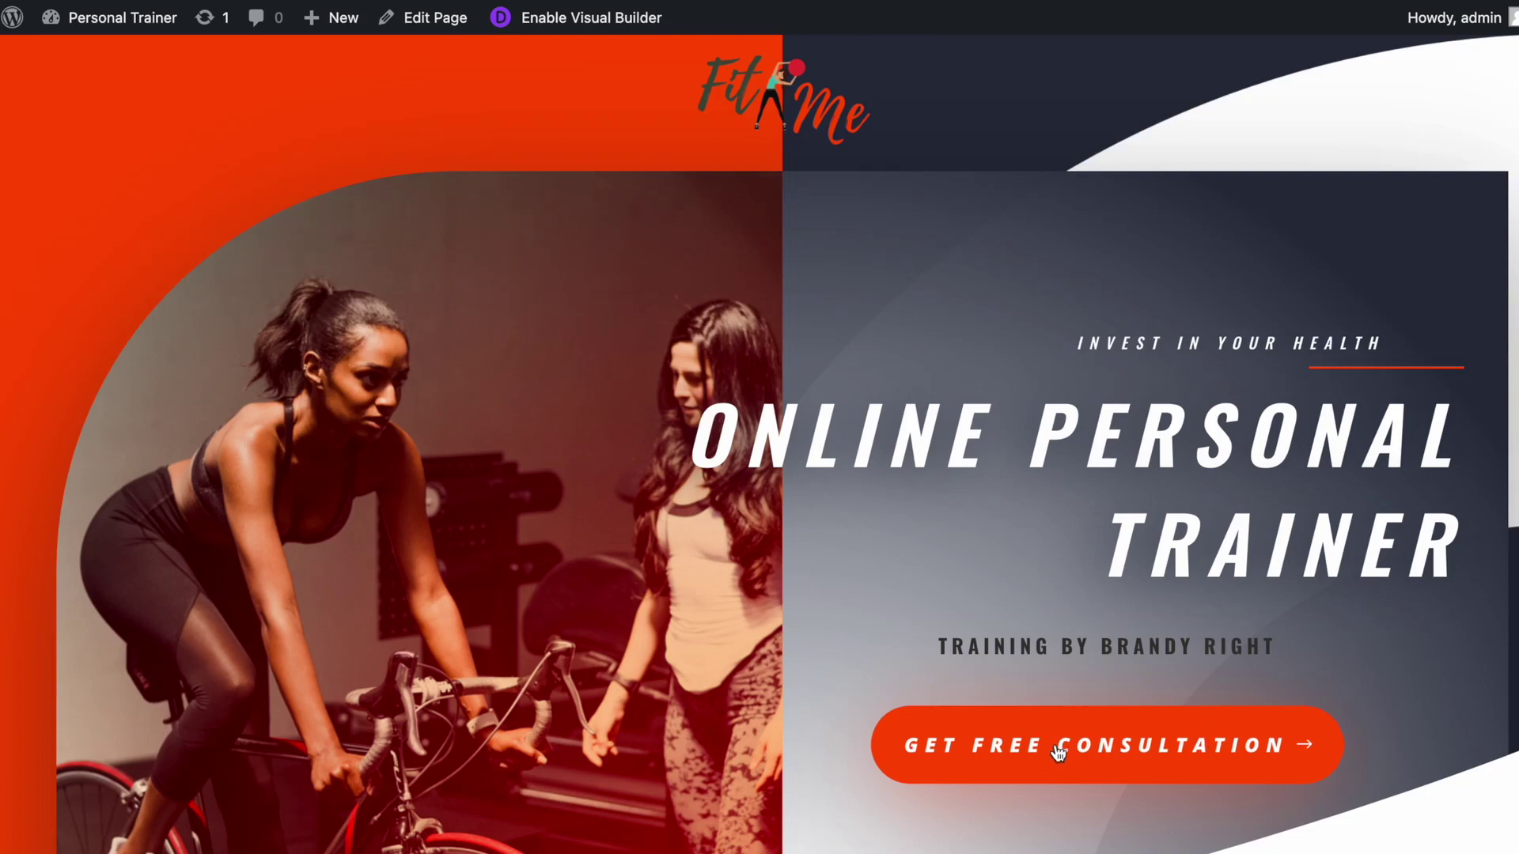
# Test Get Free Consultation on the live page three times, then re-enable the visual builder.
pyautogui.click(1178, 743)
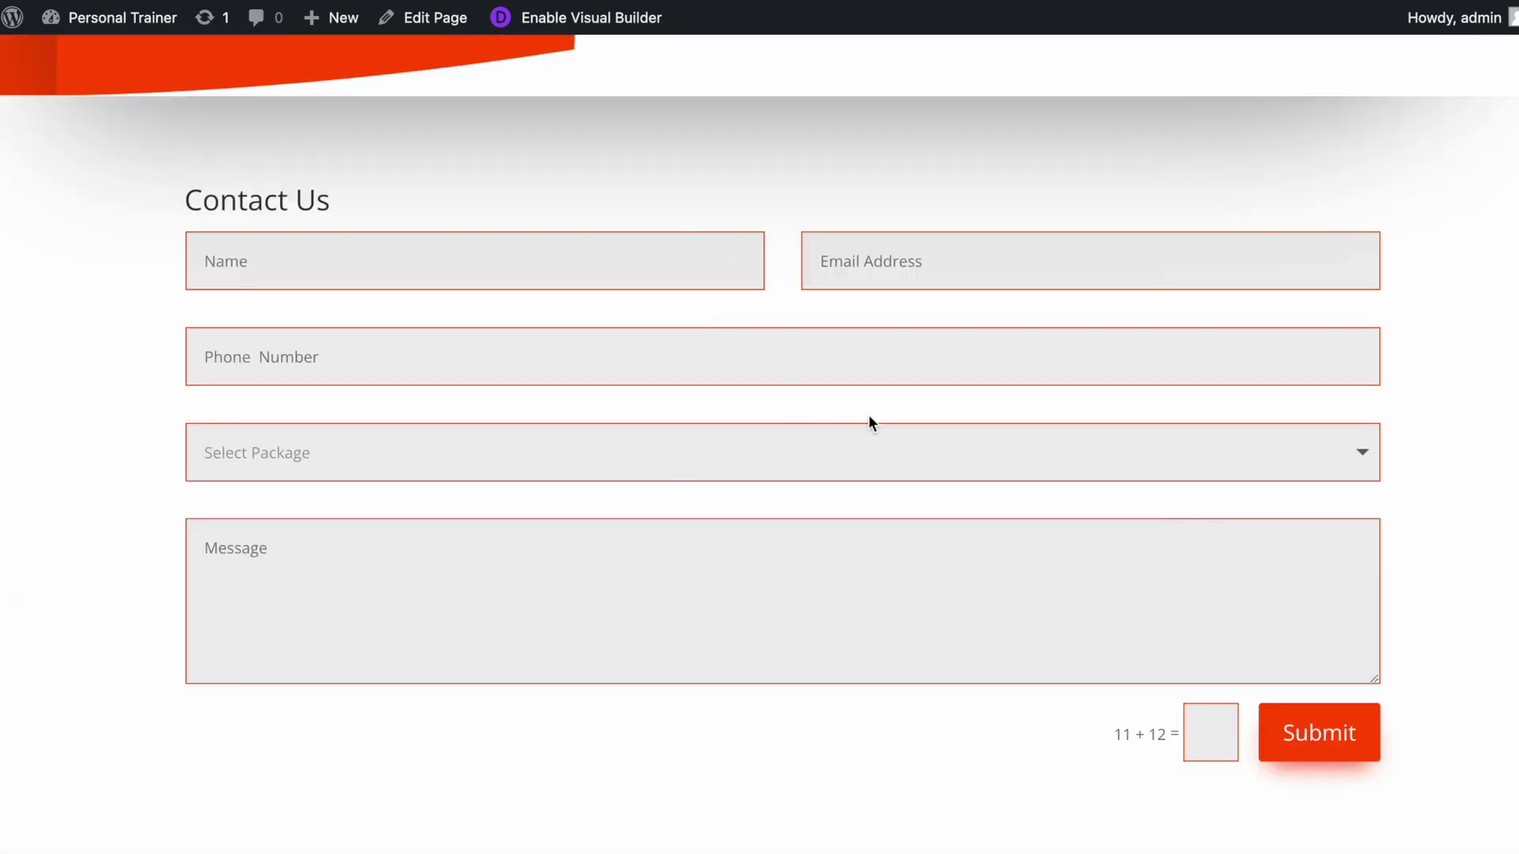
pyautogui.scroll(10, 1176, 468)
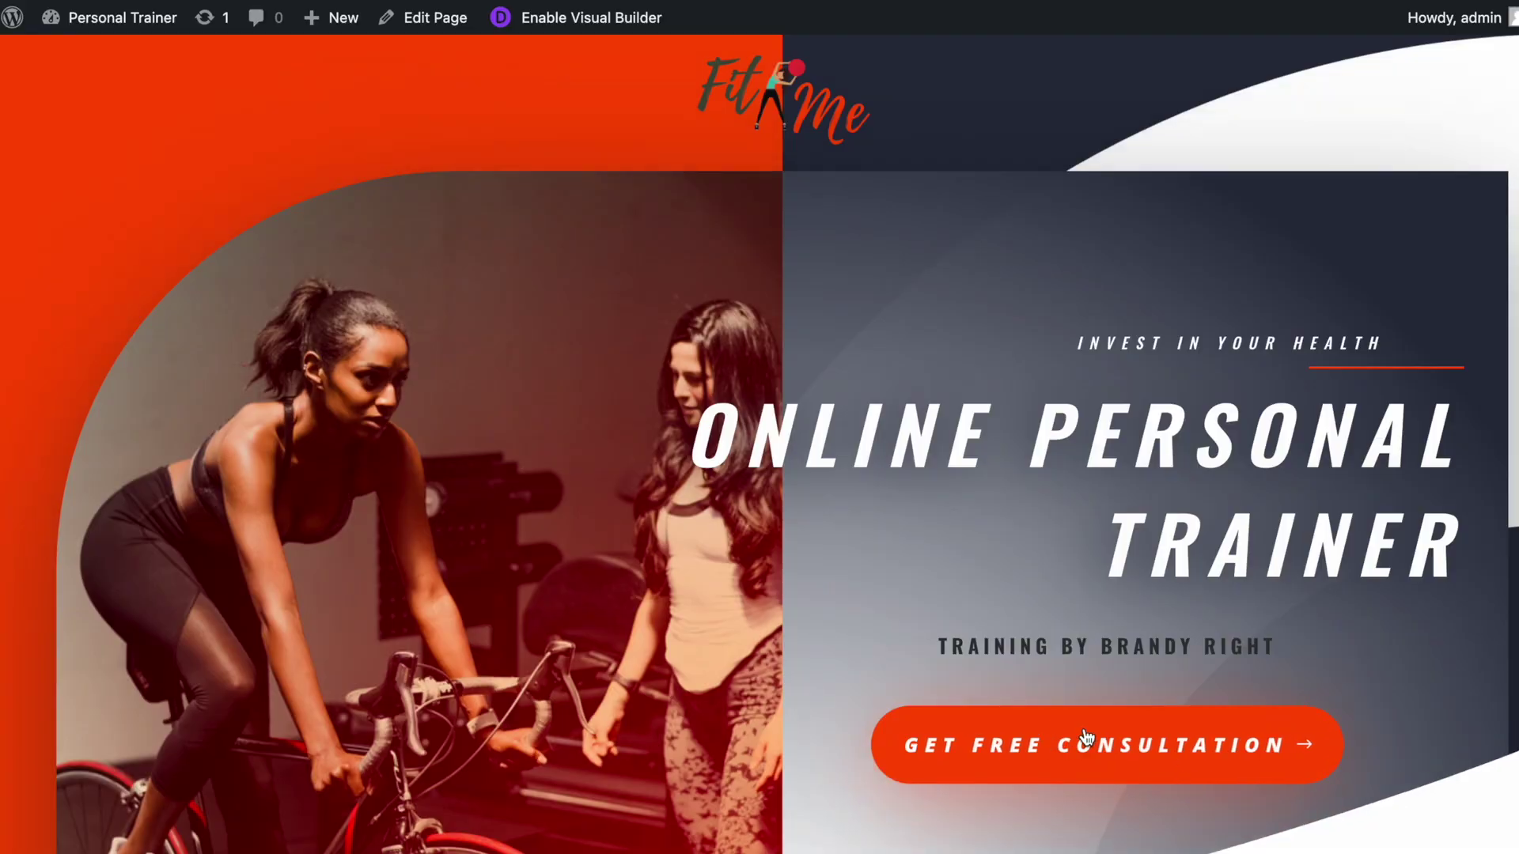
pyautogui.click(1086, 739)
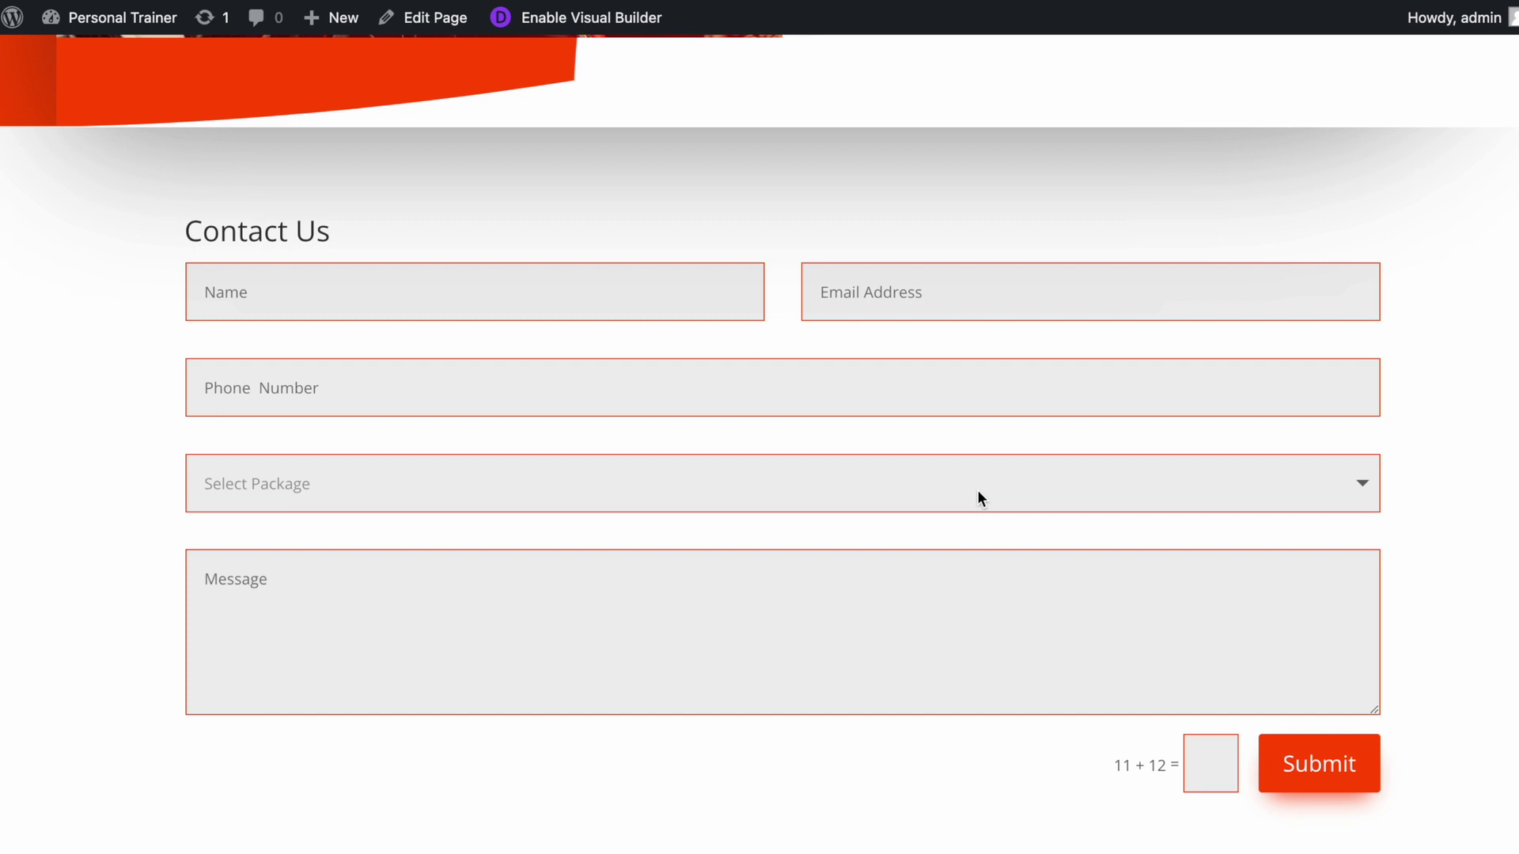
pyautogui.scroll(10, 976, 492)
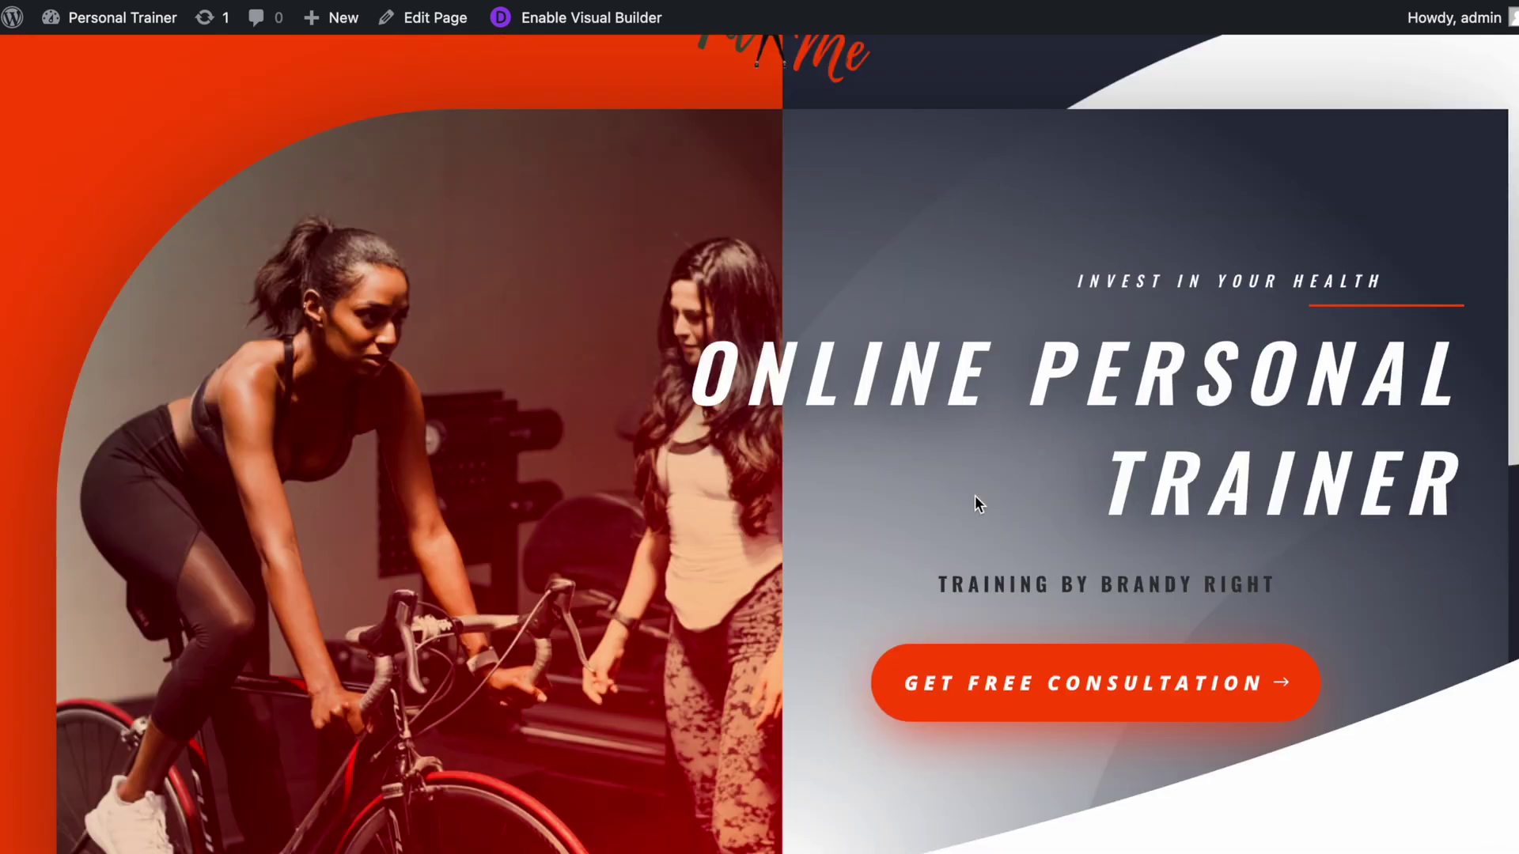
pyautogui.click(1115, 708)
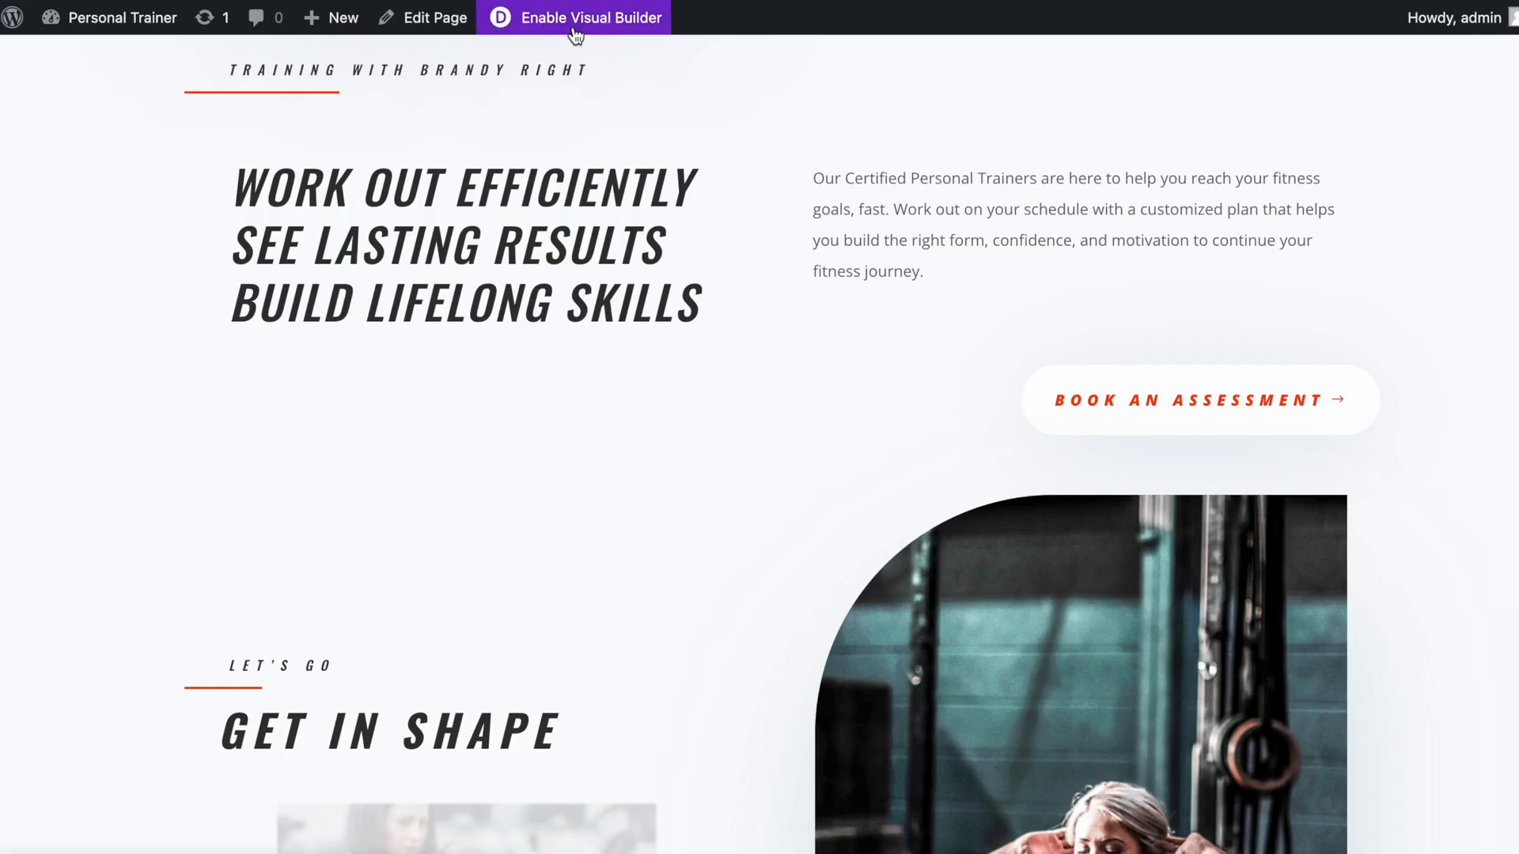
pyautogui.click(573, 22)
# Choose Disable Global from the Contact Us section's more-options menu.
pyautogui.scroll(-20, 1036, 330)
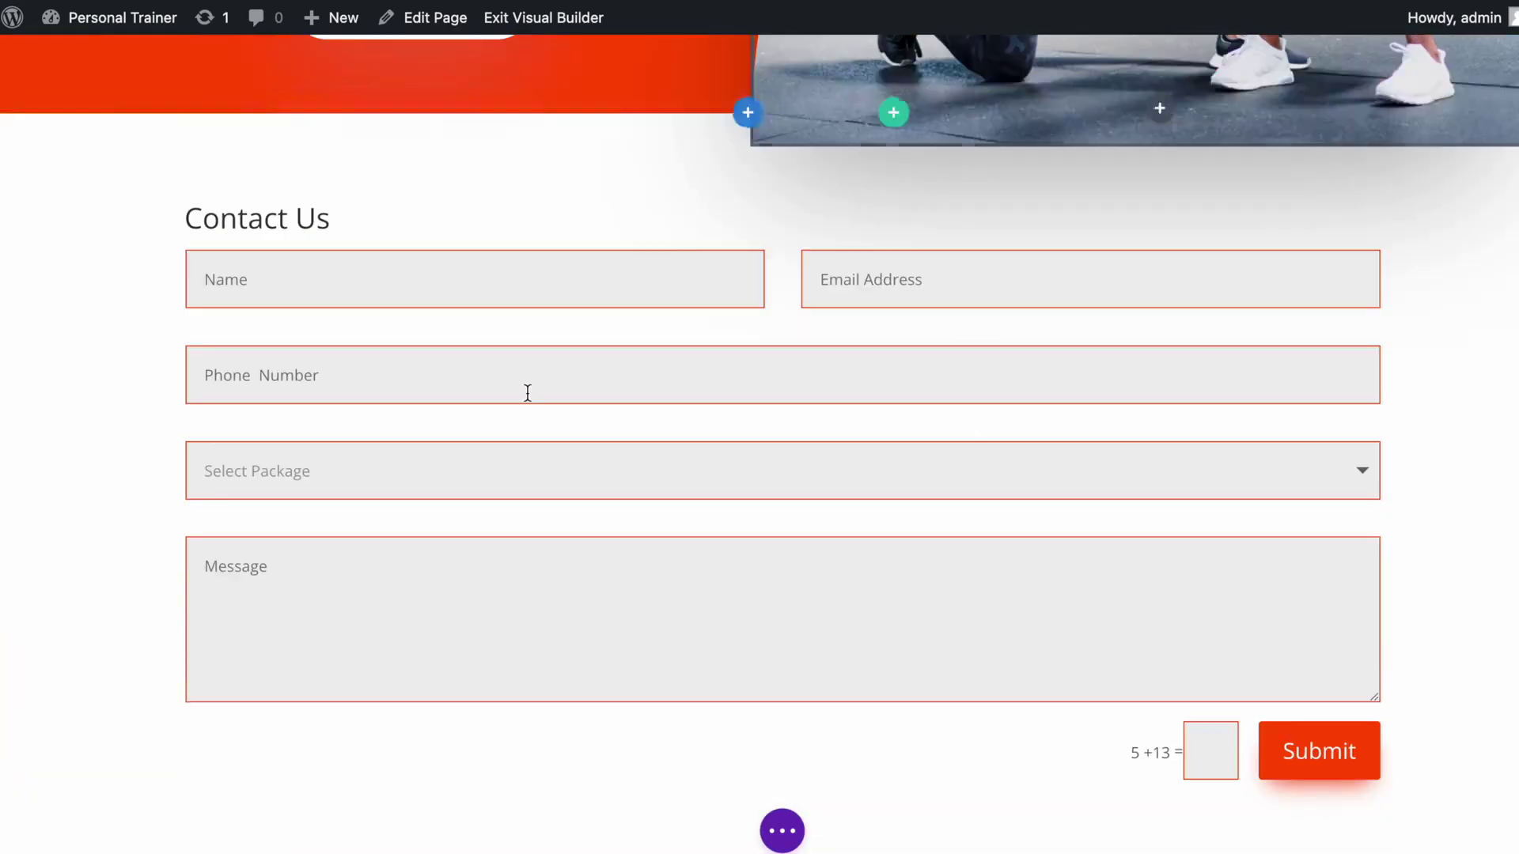
pyautogui.moveTo(516, 408)
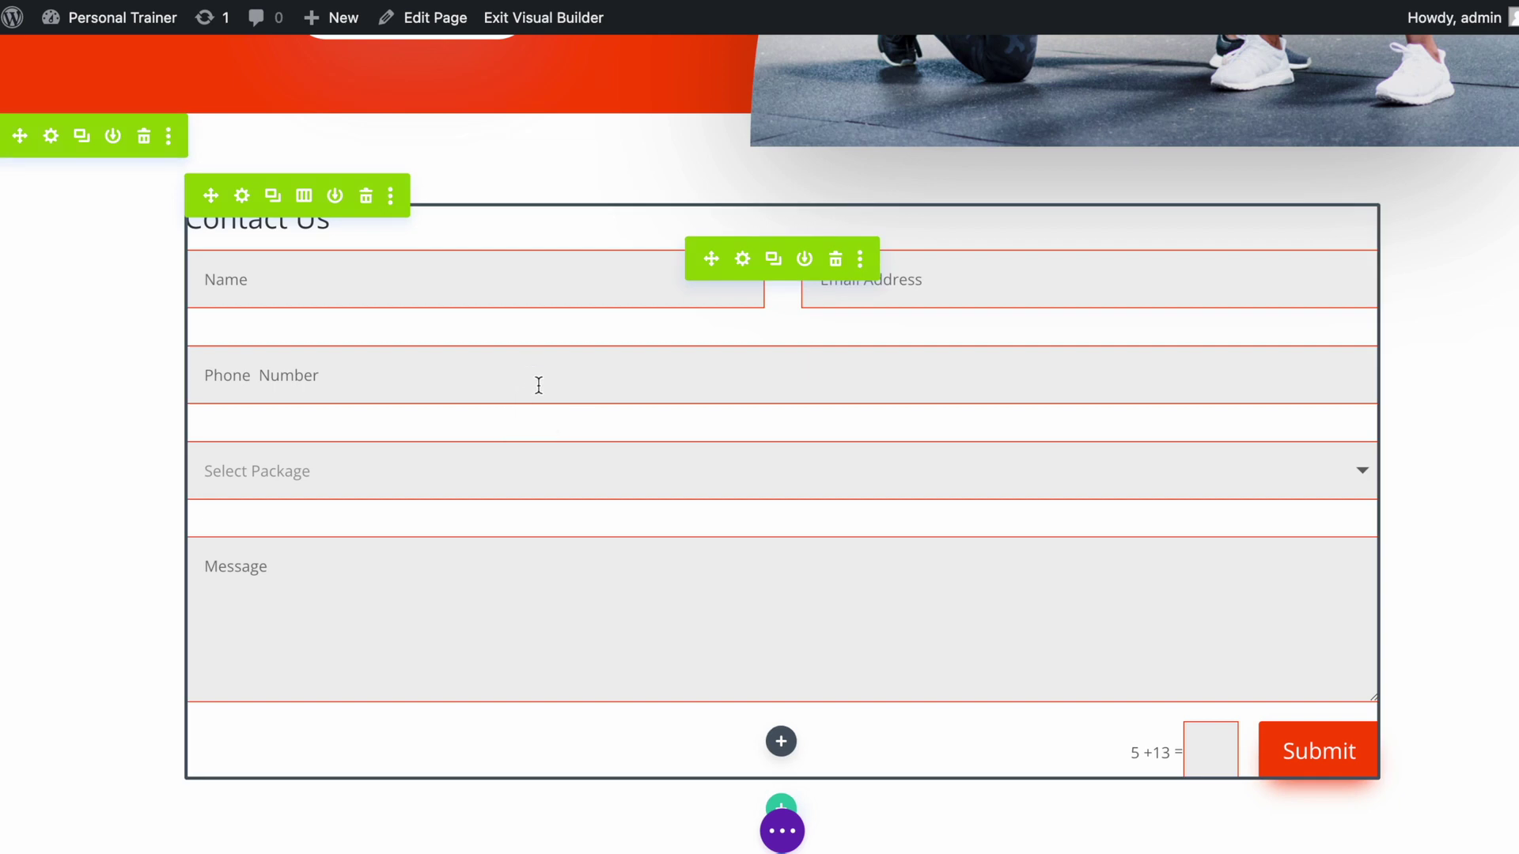
pyautogui.click(168, 136)
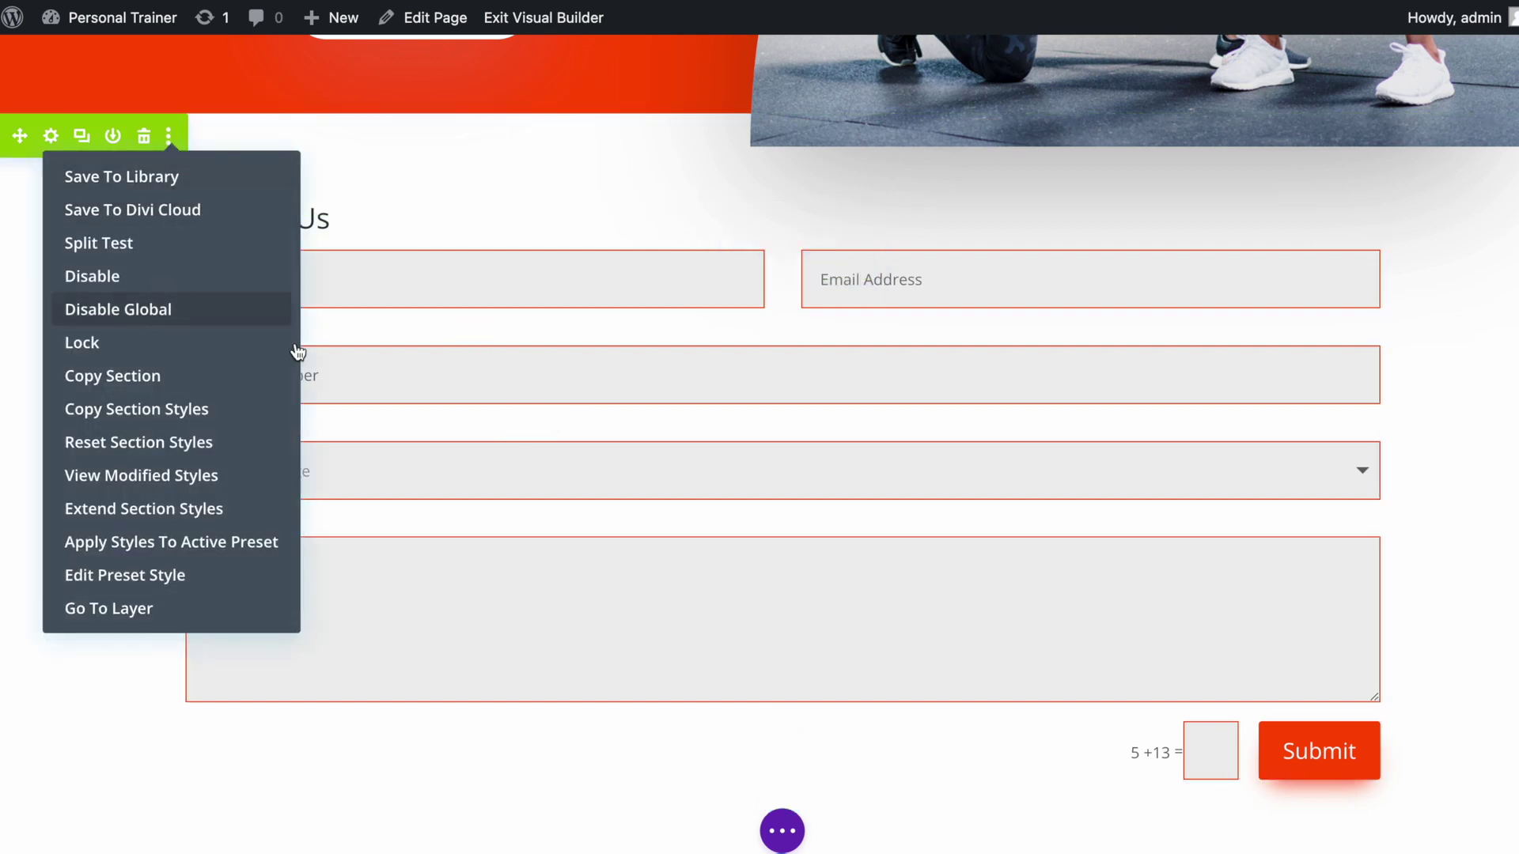
pyautogui.click(681, 371)
pyautogui.moveTo(111, 162)
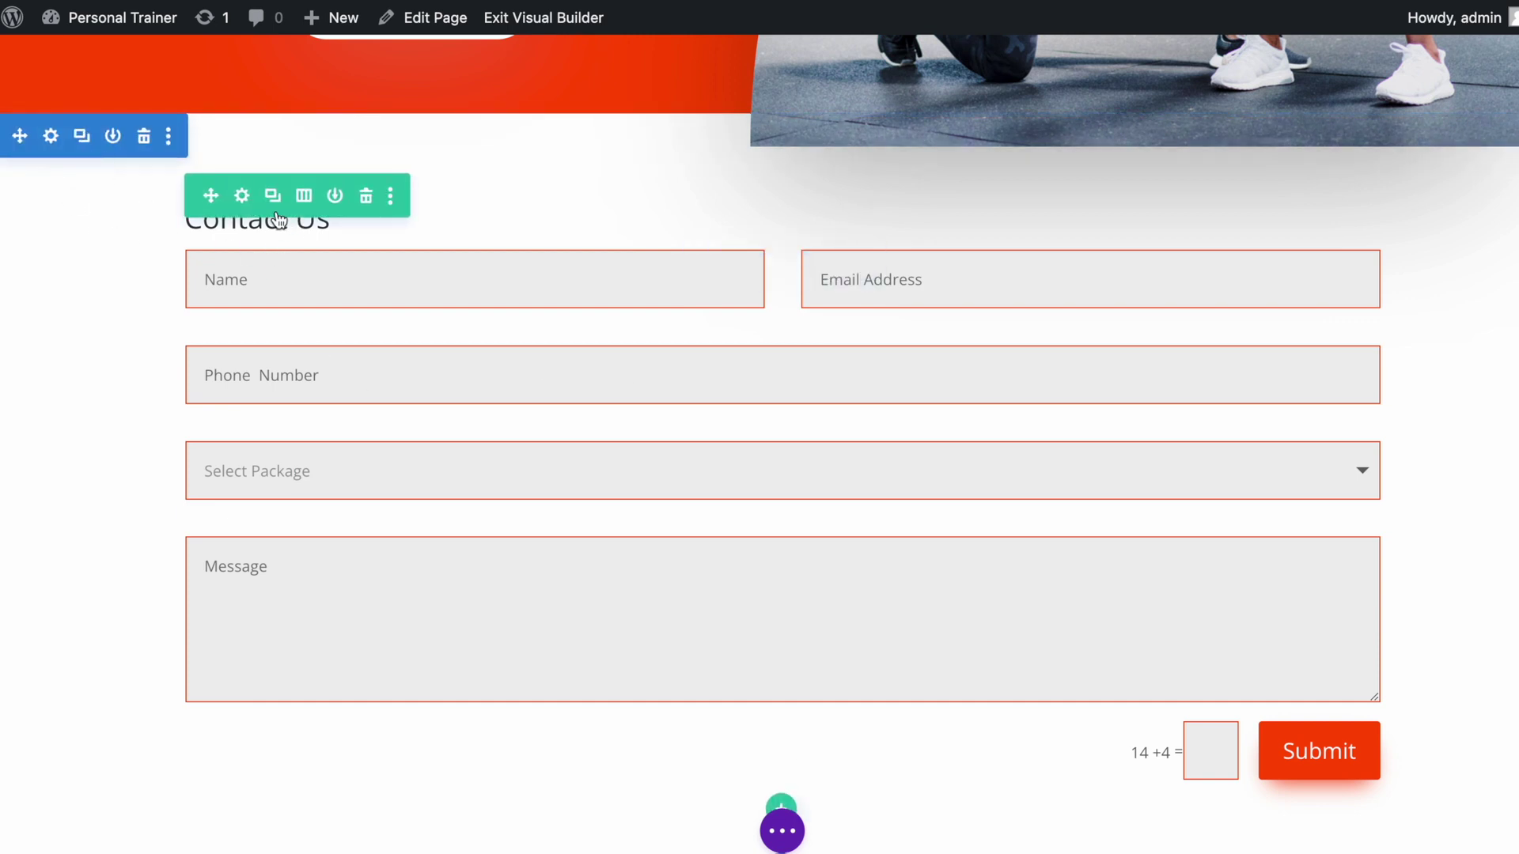
# Change the Contact Us section's CSS ID from cta to cta_2 and save.
pyautogui.click(51, 141)
pyautogui.click(481, 152)
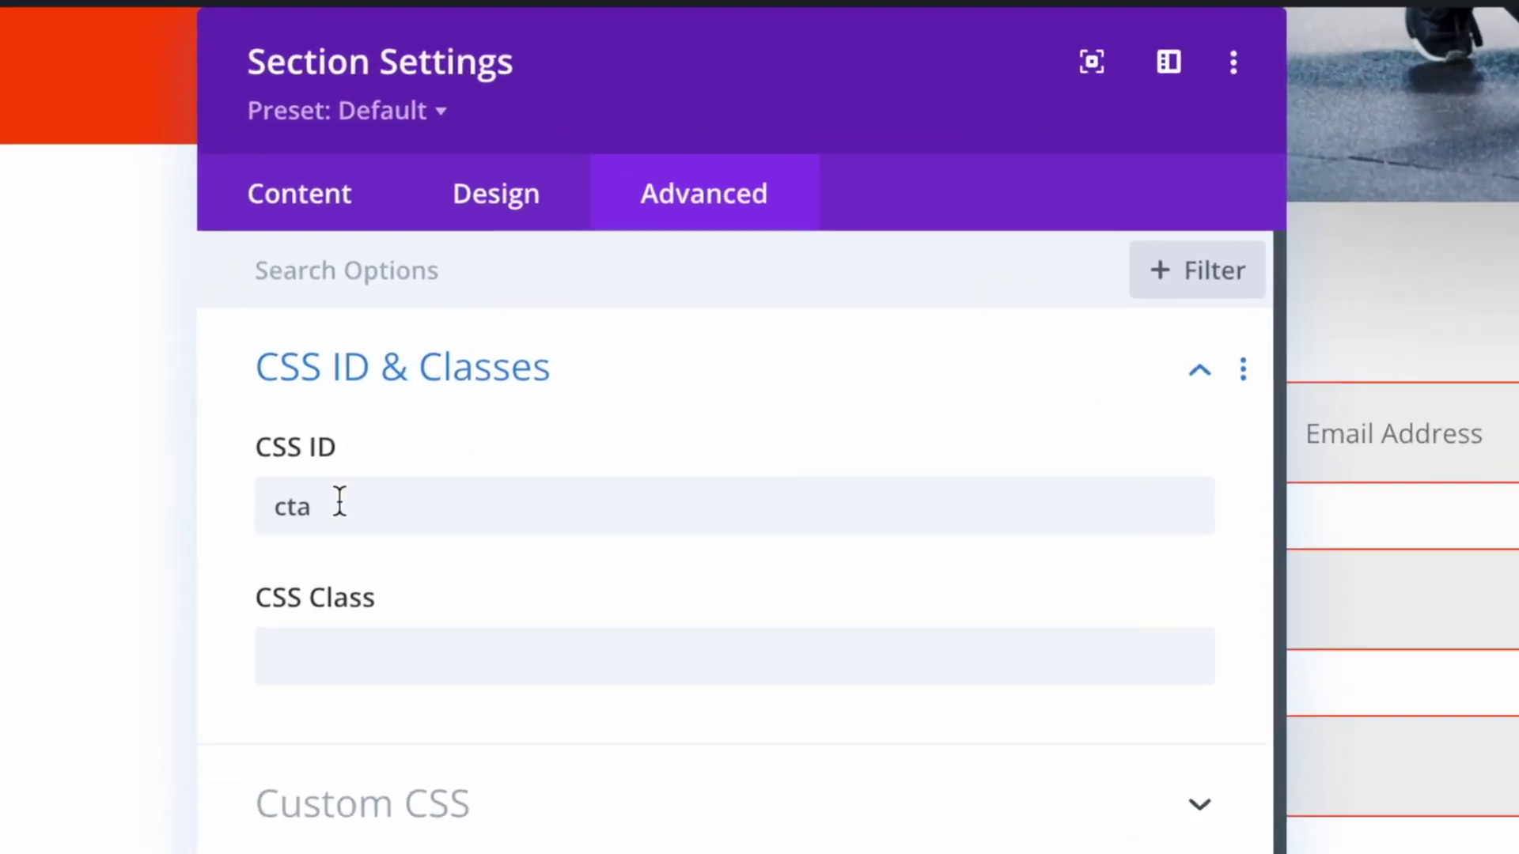
pyautogui.click(268, 319)
pyautogui.write('_2')
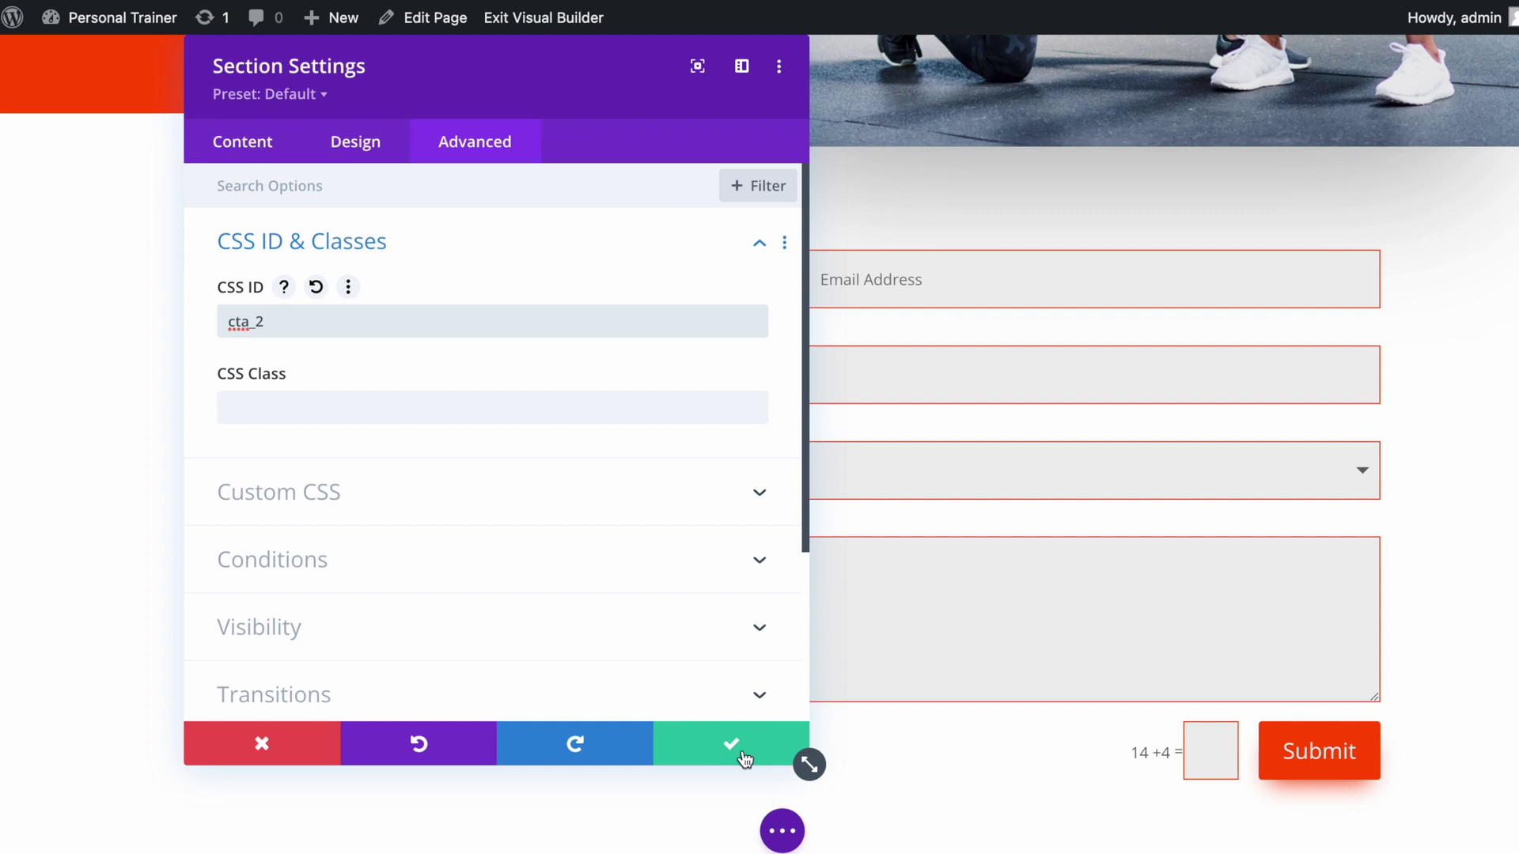
pyautogui.click(743, 757)
# Set the Book An Assessment button's Button Link URL to #cta_2 and save.
pyautogui.scroll(5, 1165, 740)
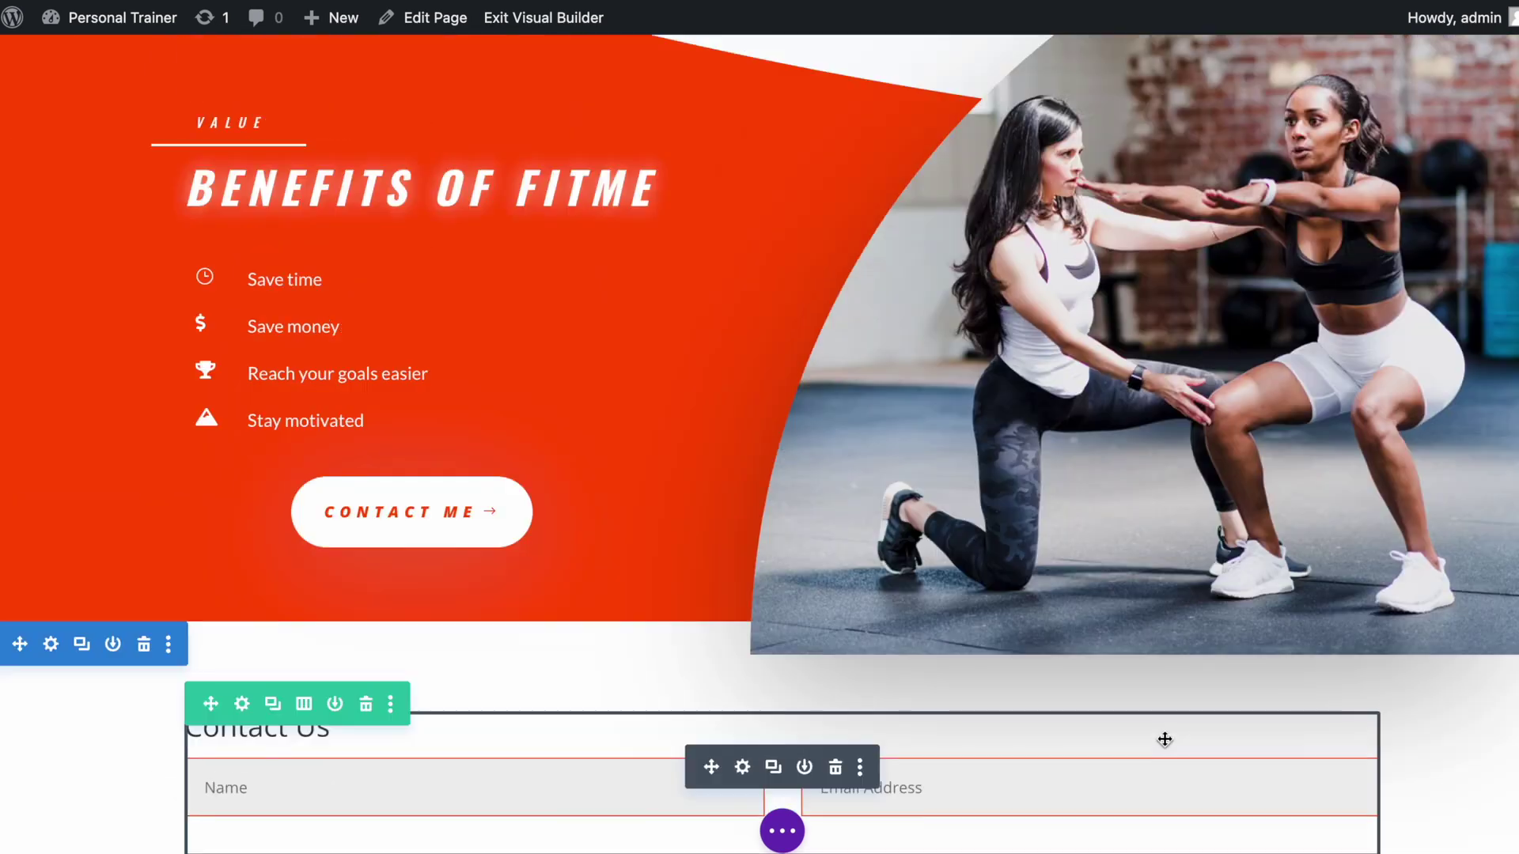
pyautogui.scroll(15, 1165, 740)
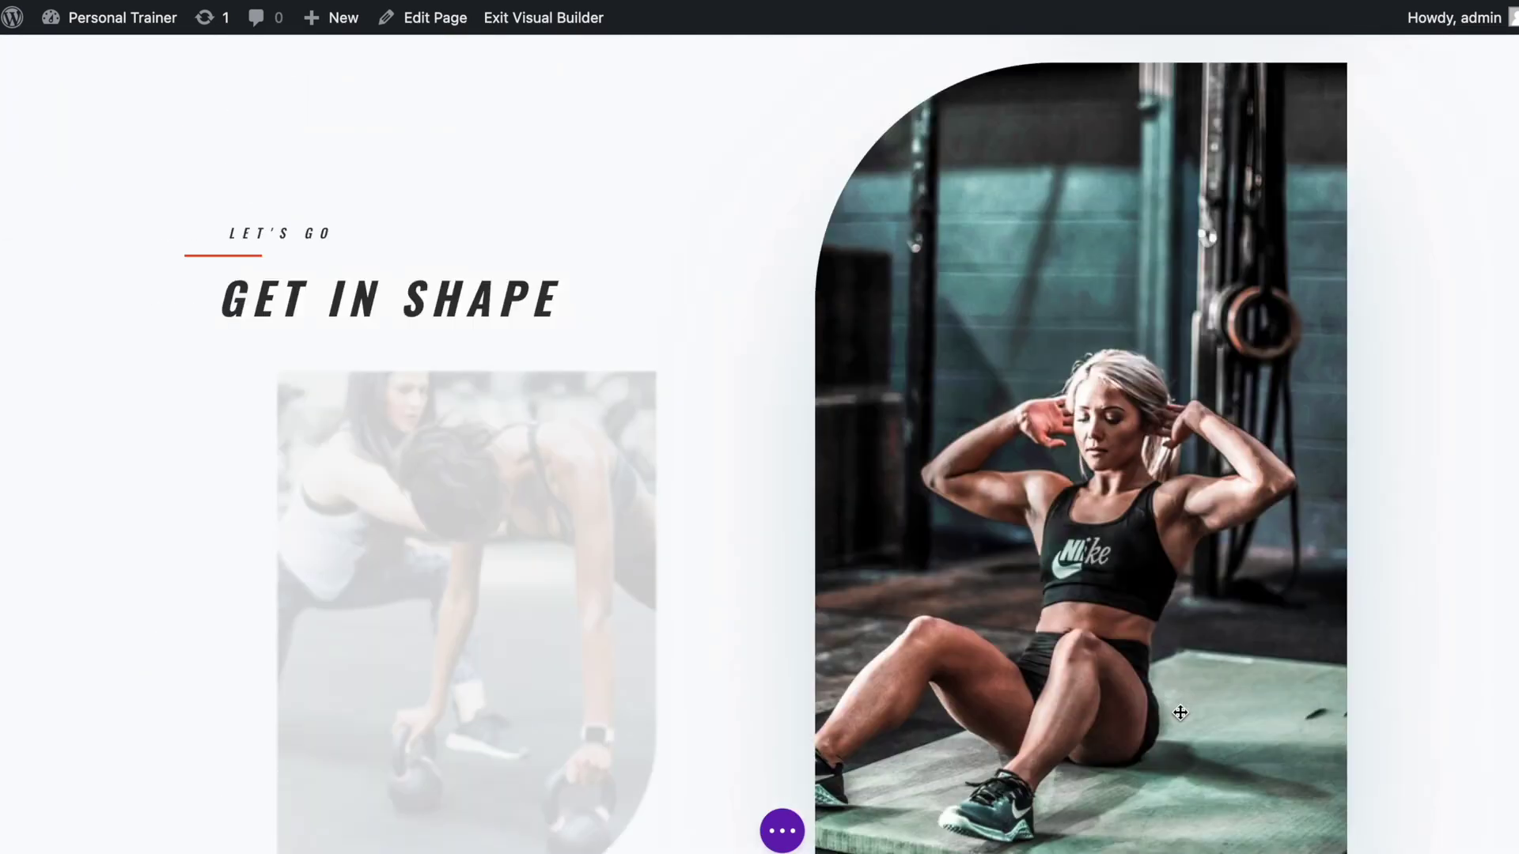
pyautogui.scroll(5, 1180, 713)
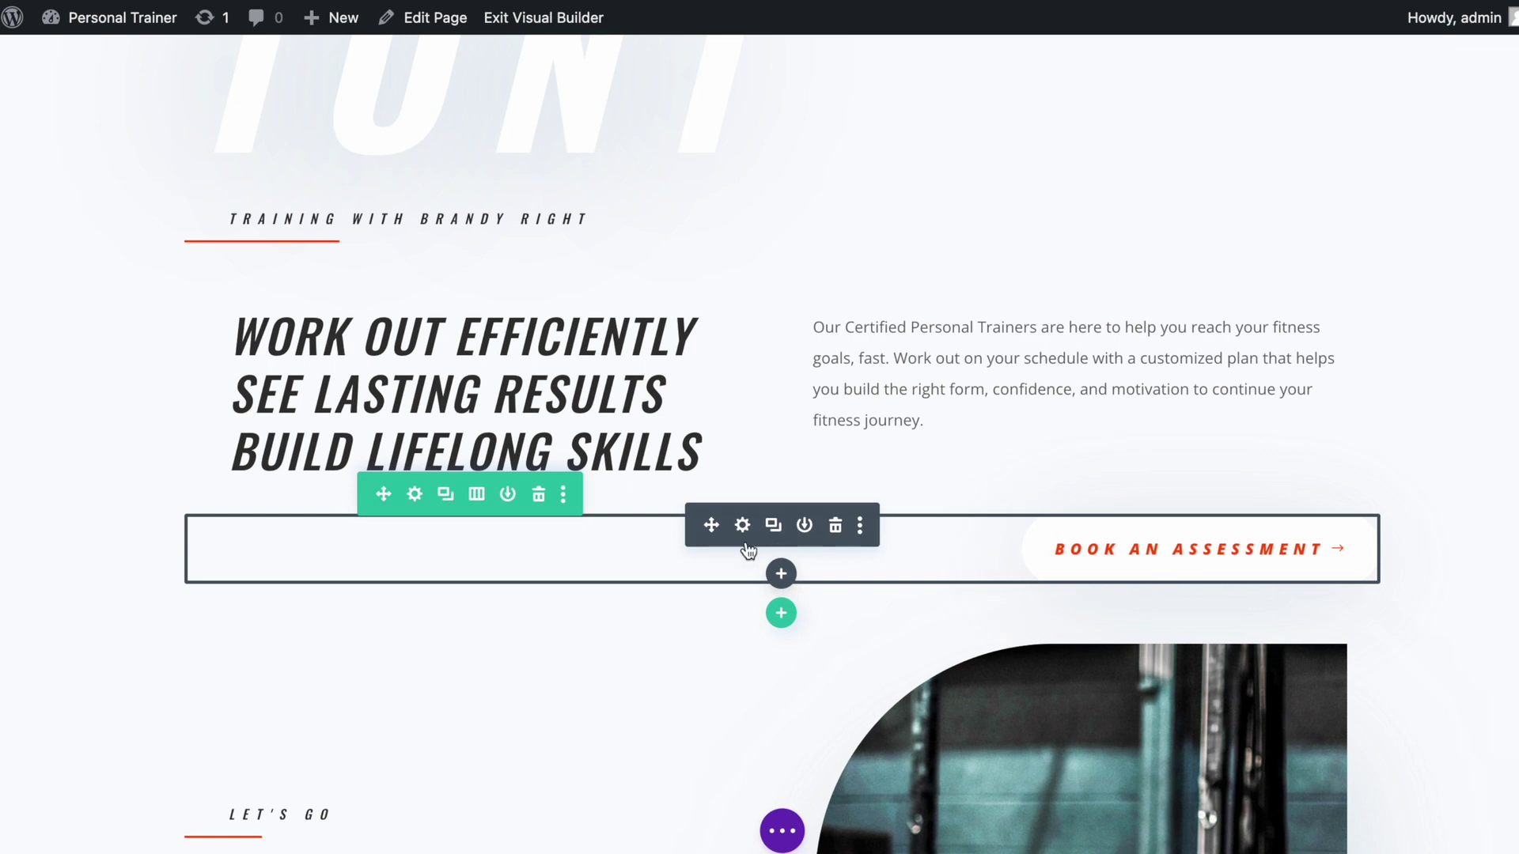
pyautogui.click(742, 526)
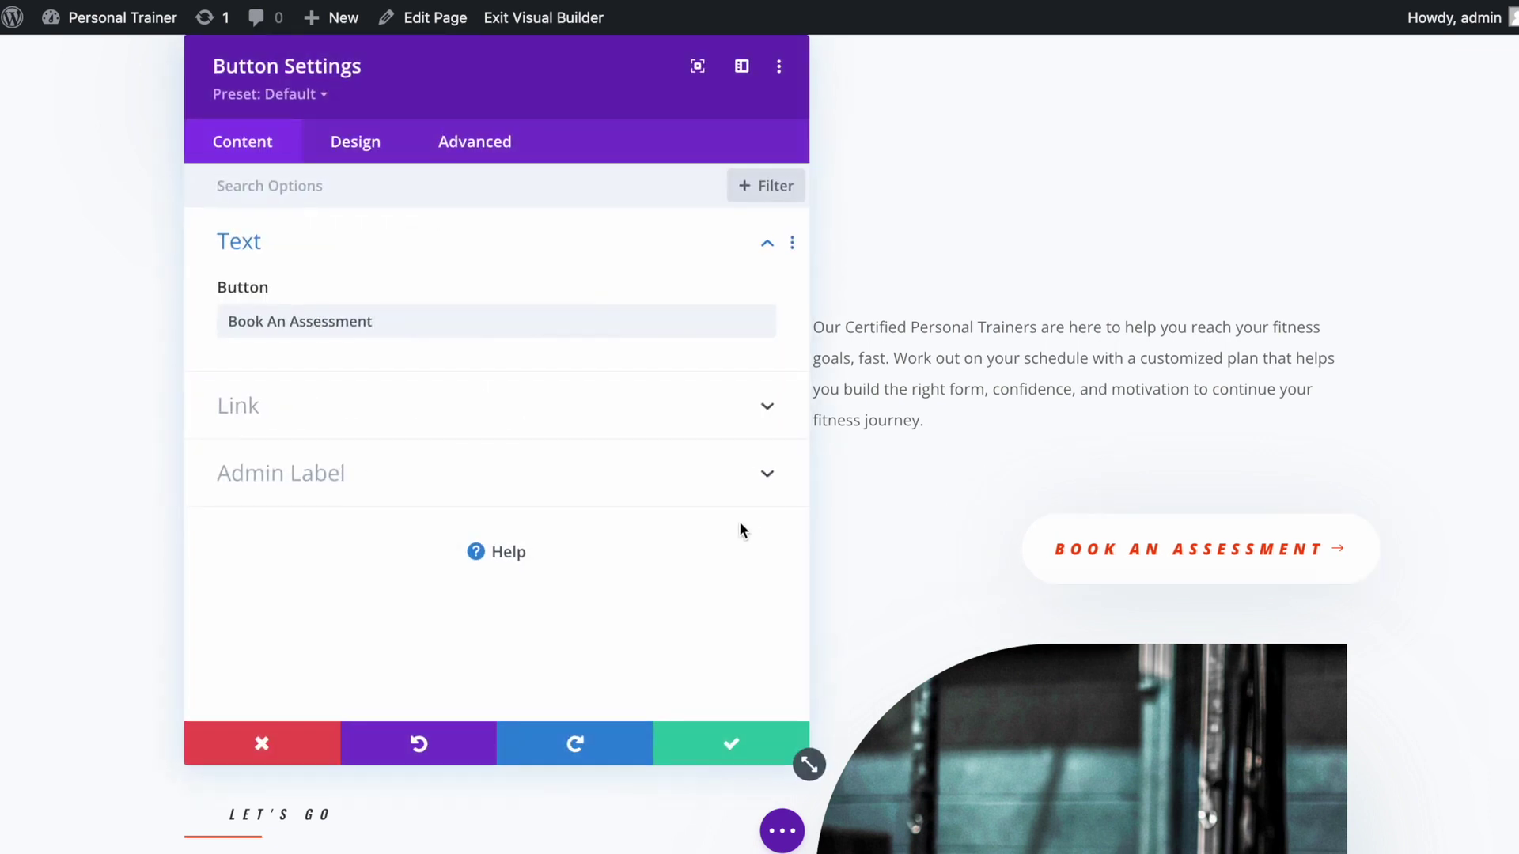
pyautogui.moveTo(572, 56); pyautogui.dragTo(455, 56)
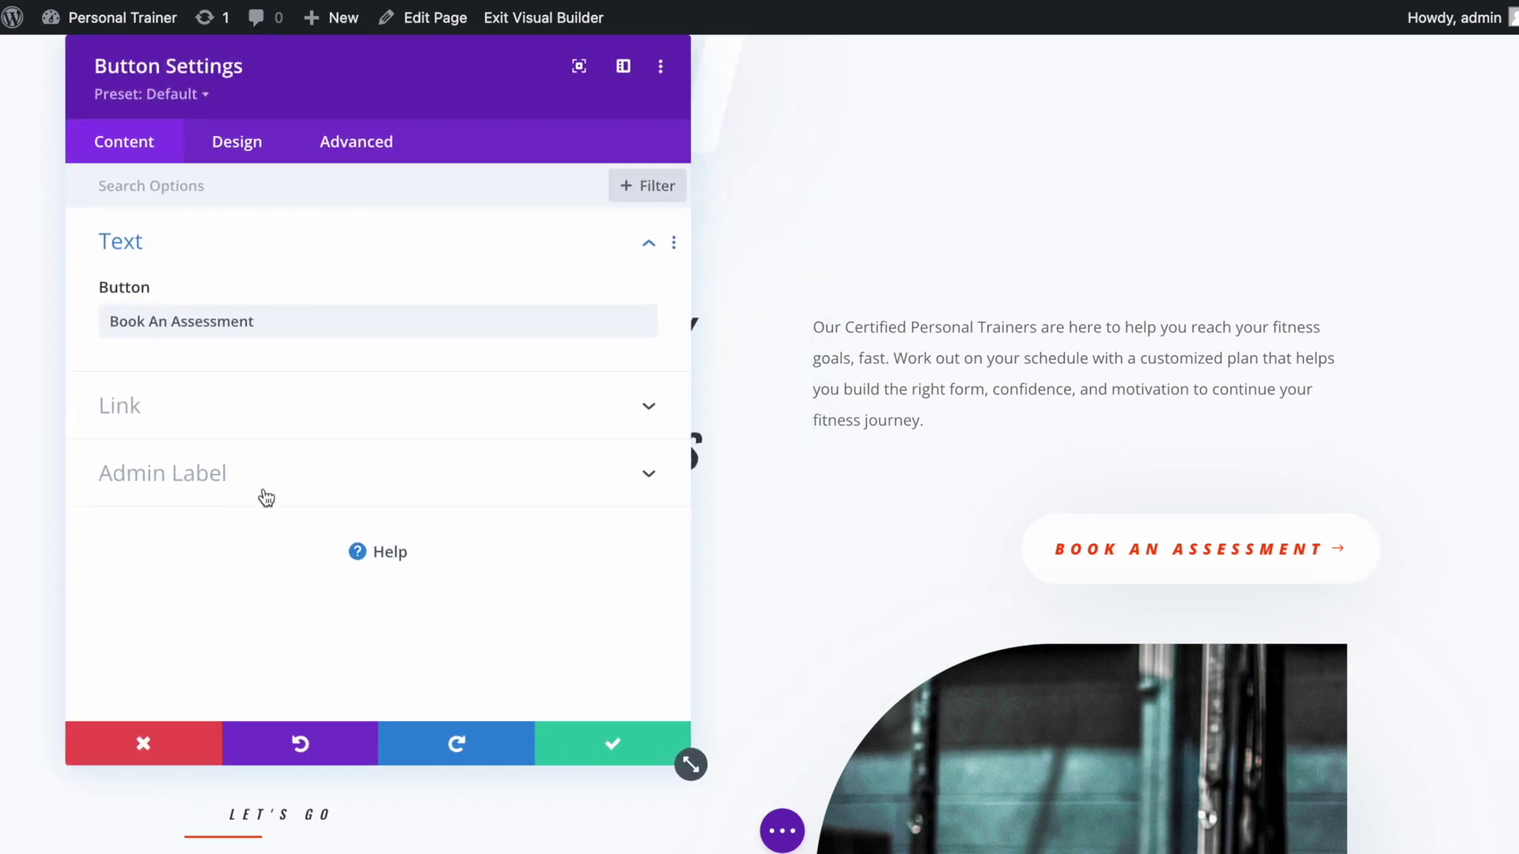
pyautogui.click(246, 434)
pyautogui.click(207, 402)
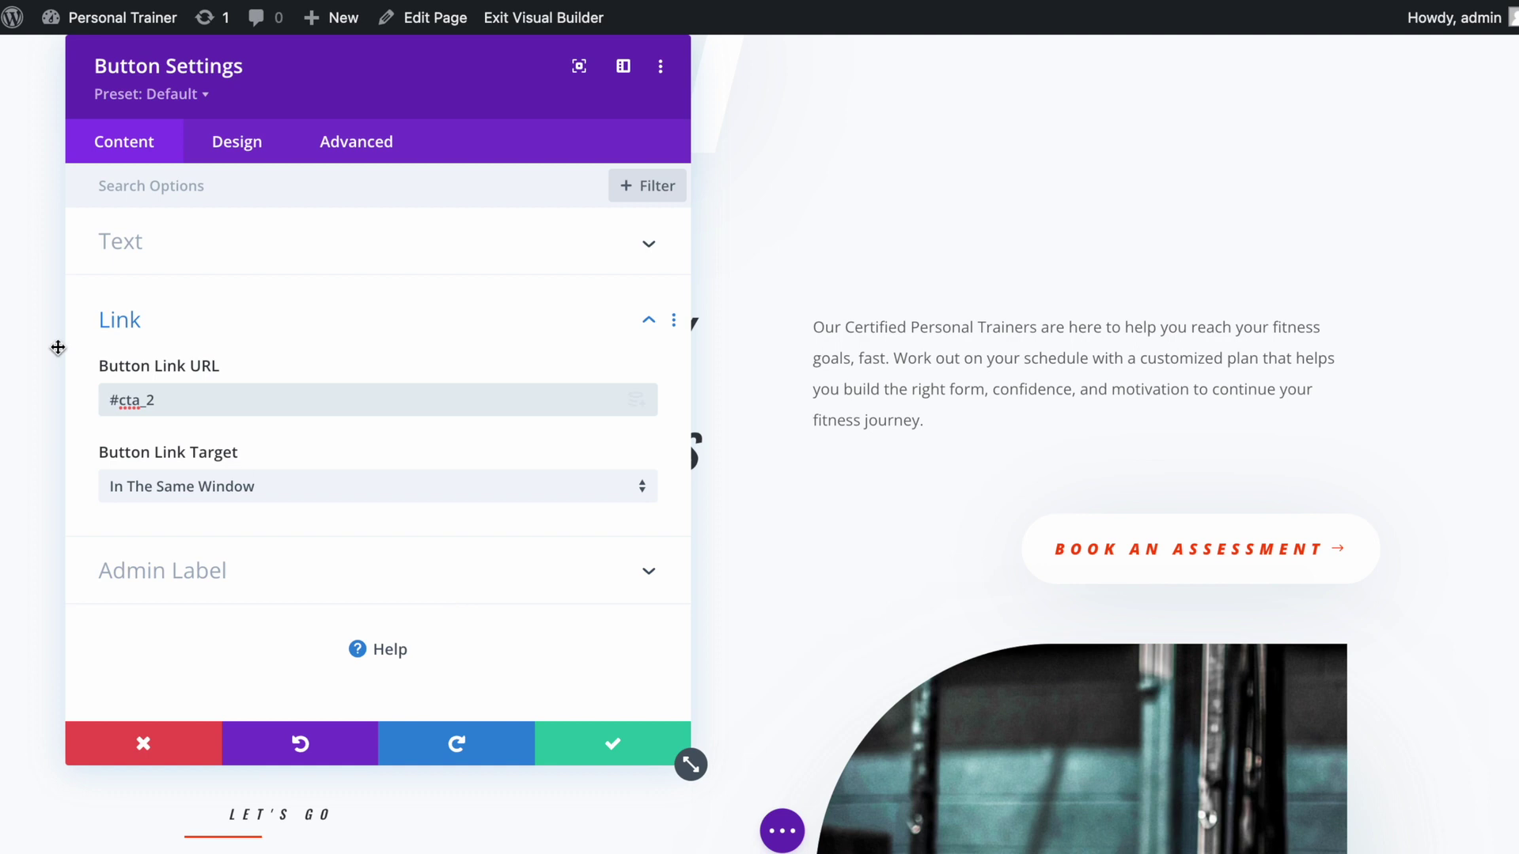
pyautogui.click(593, 752)
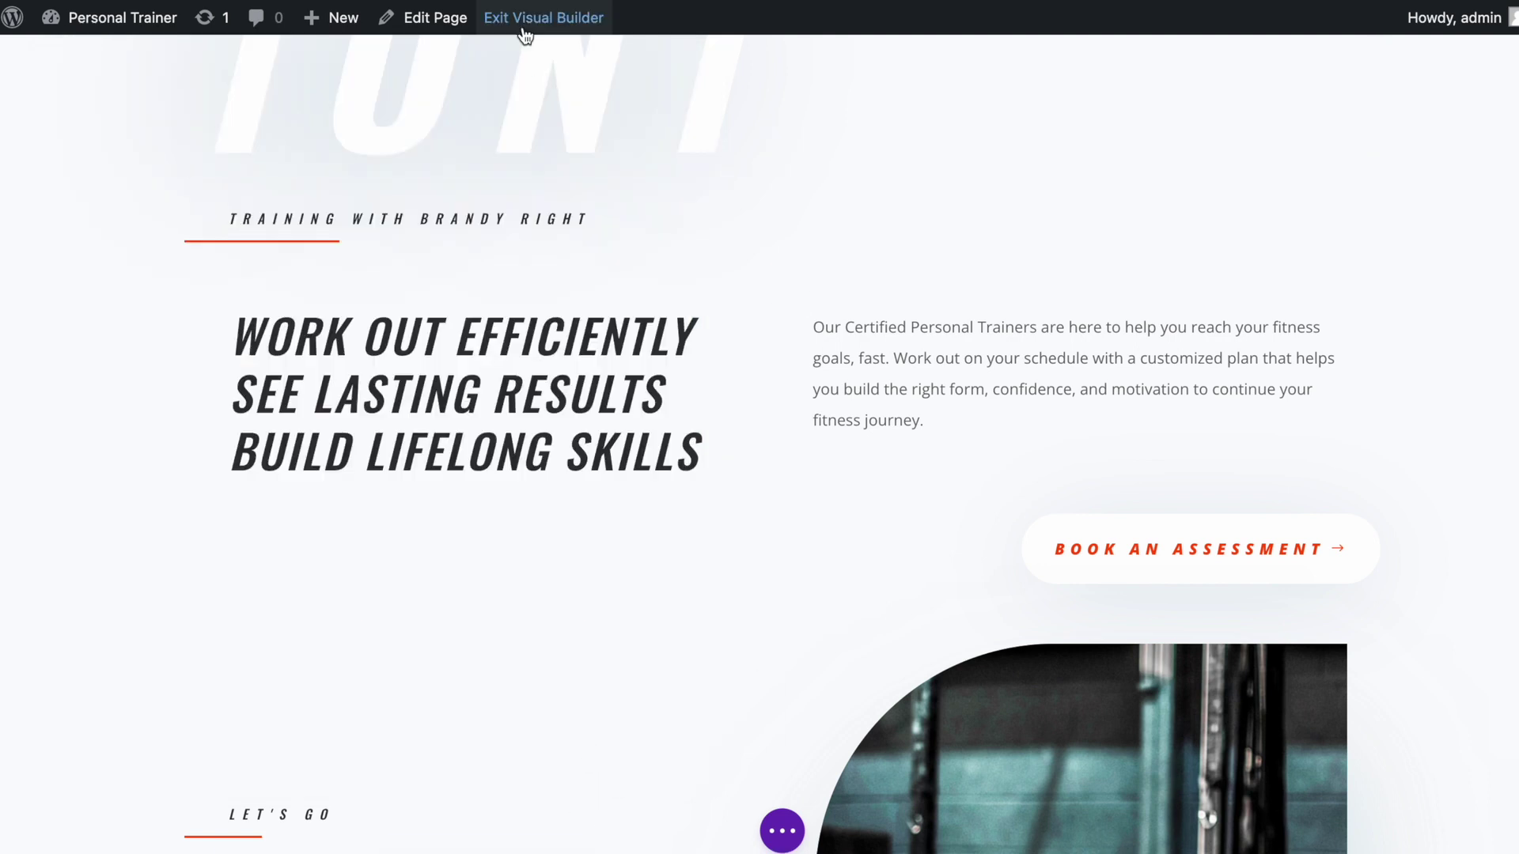
# Save & Exit the builder, then test Book an Assessment on the live page.
pyautogui.click(558, 22)
pyautogui.click(912, 583)
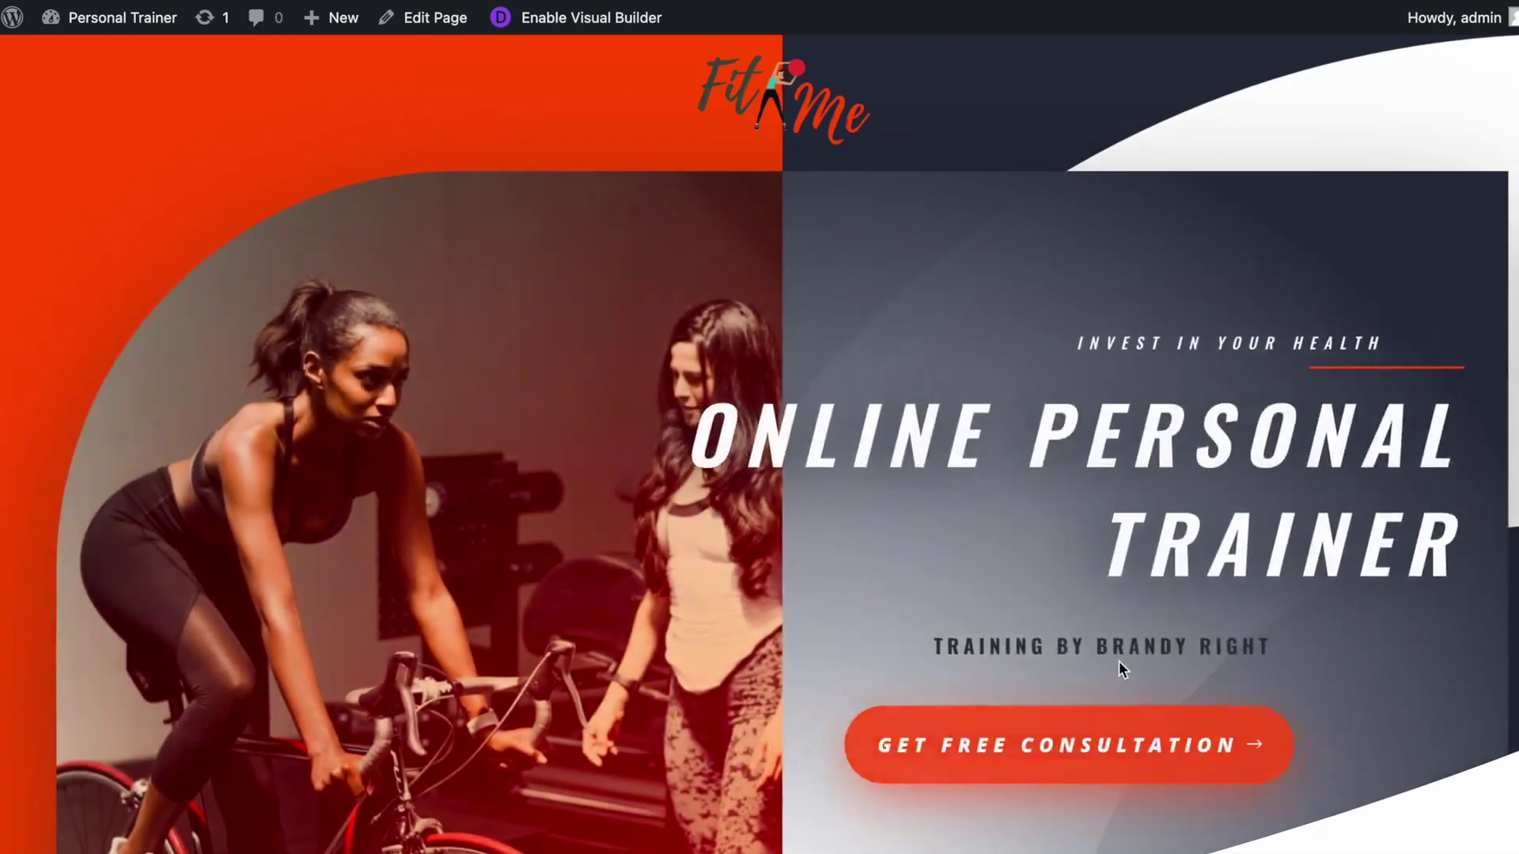
pyautogui.click(592, 17)
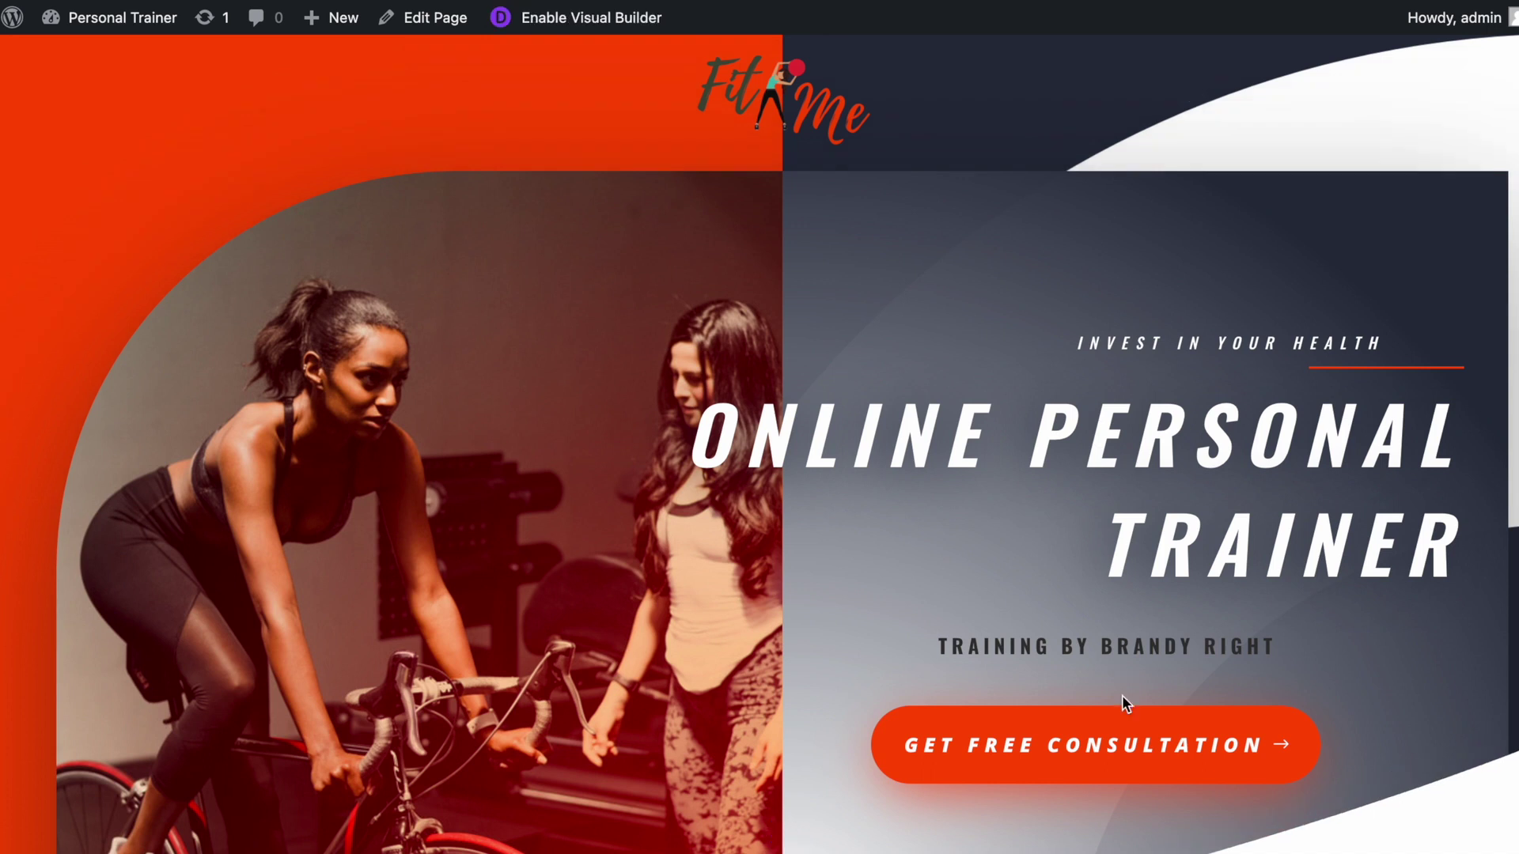
pyautogui.scroll(-10, 1136, 733)
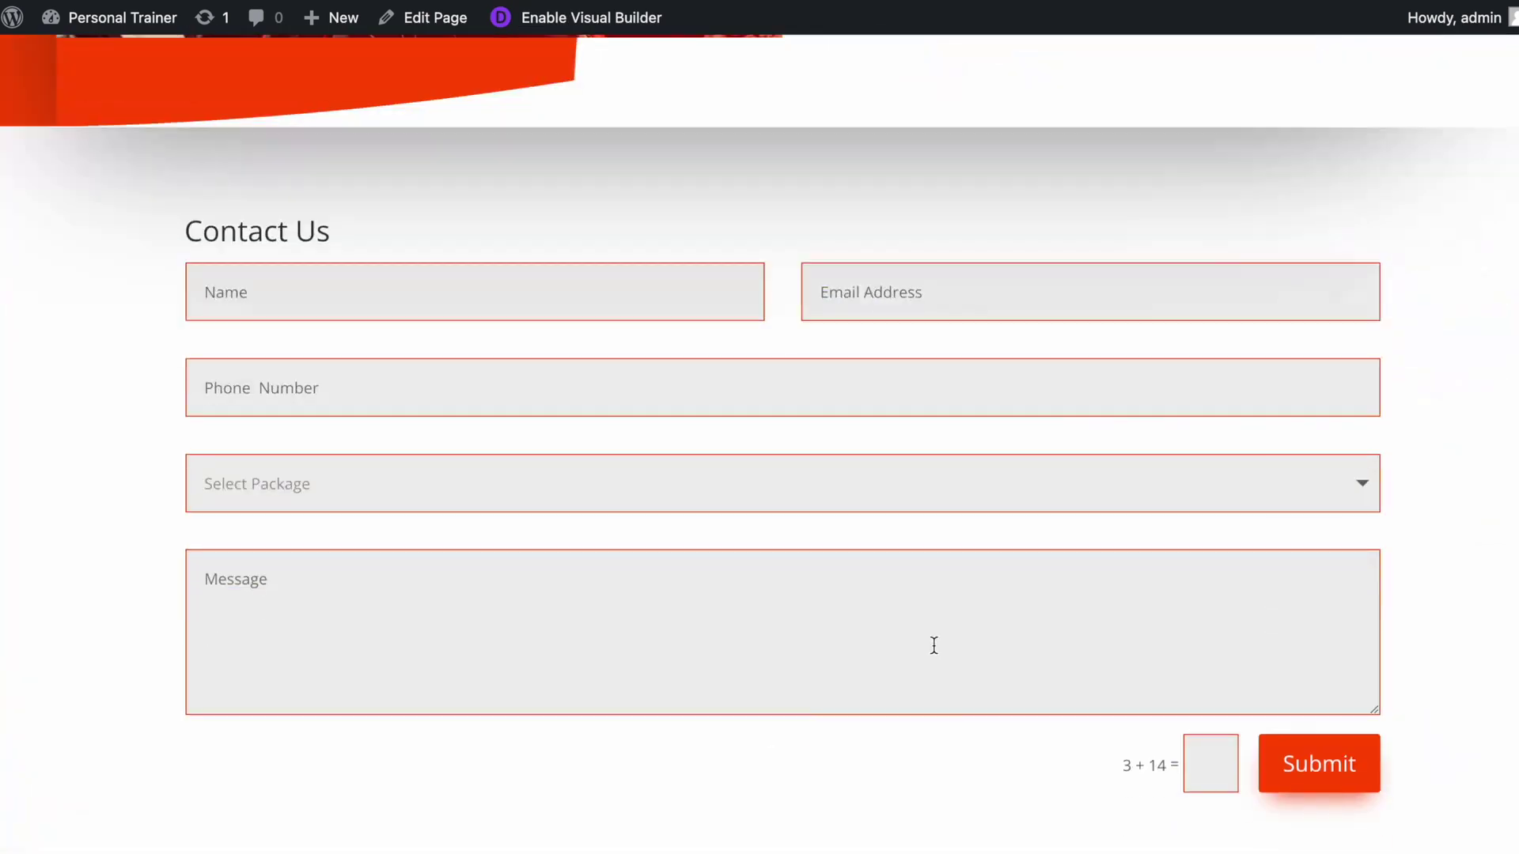
pyautogui.scroll(-7, 946, 653)
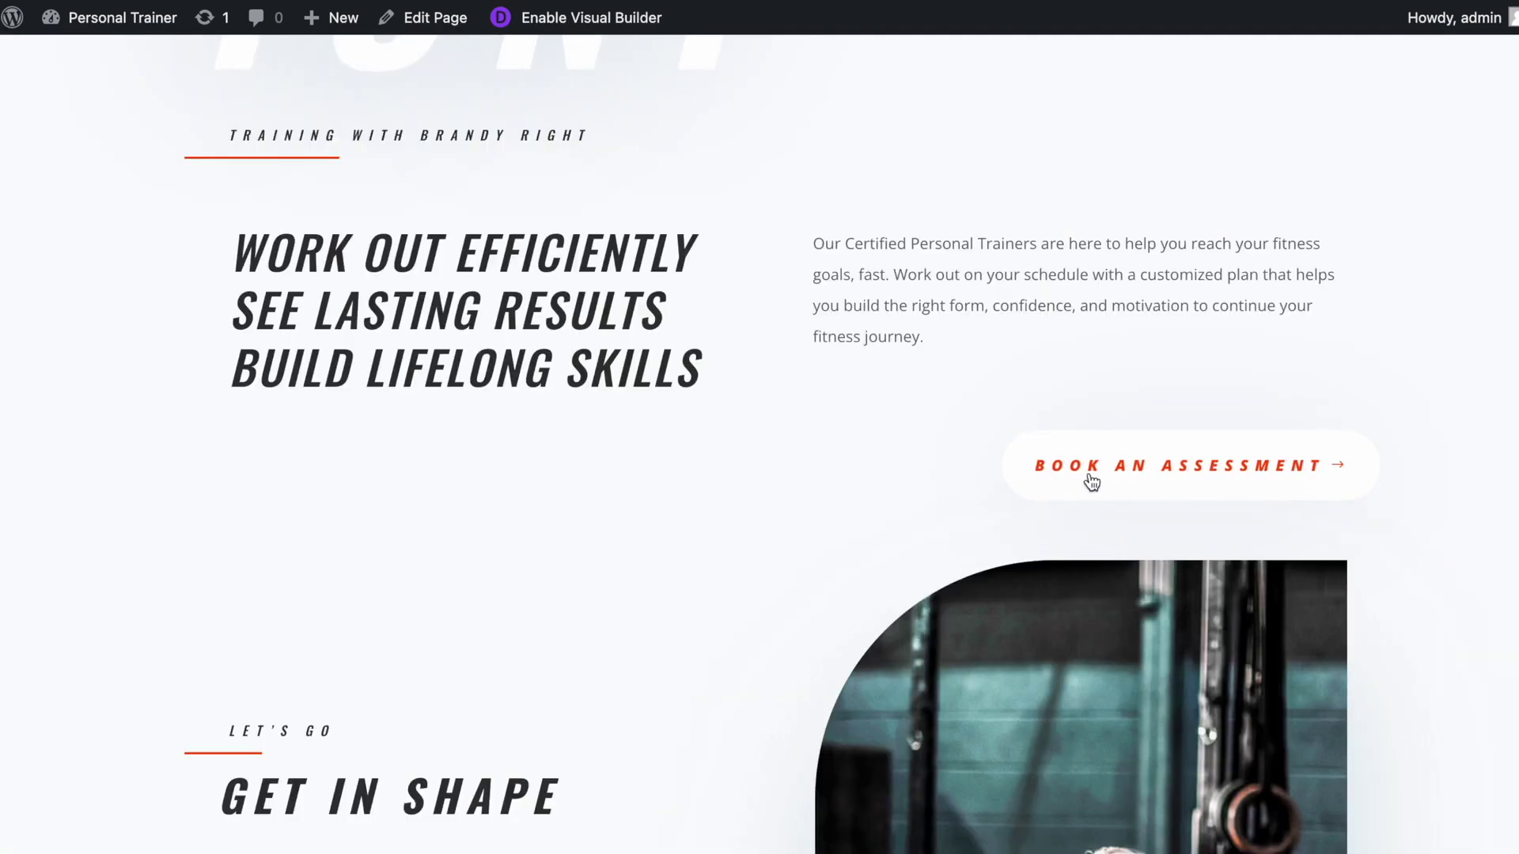
pyautogui.click(1208, 475)
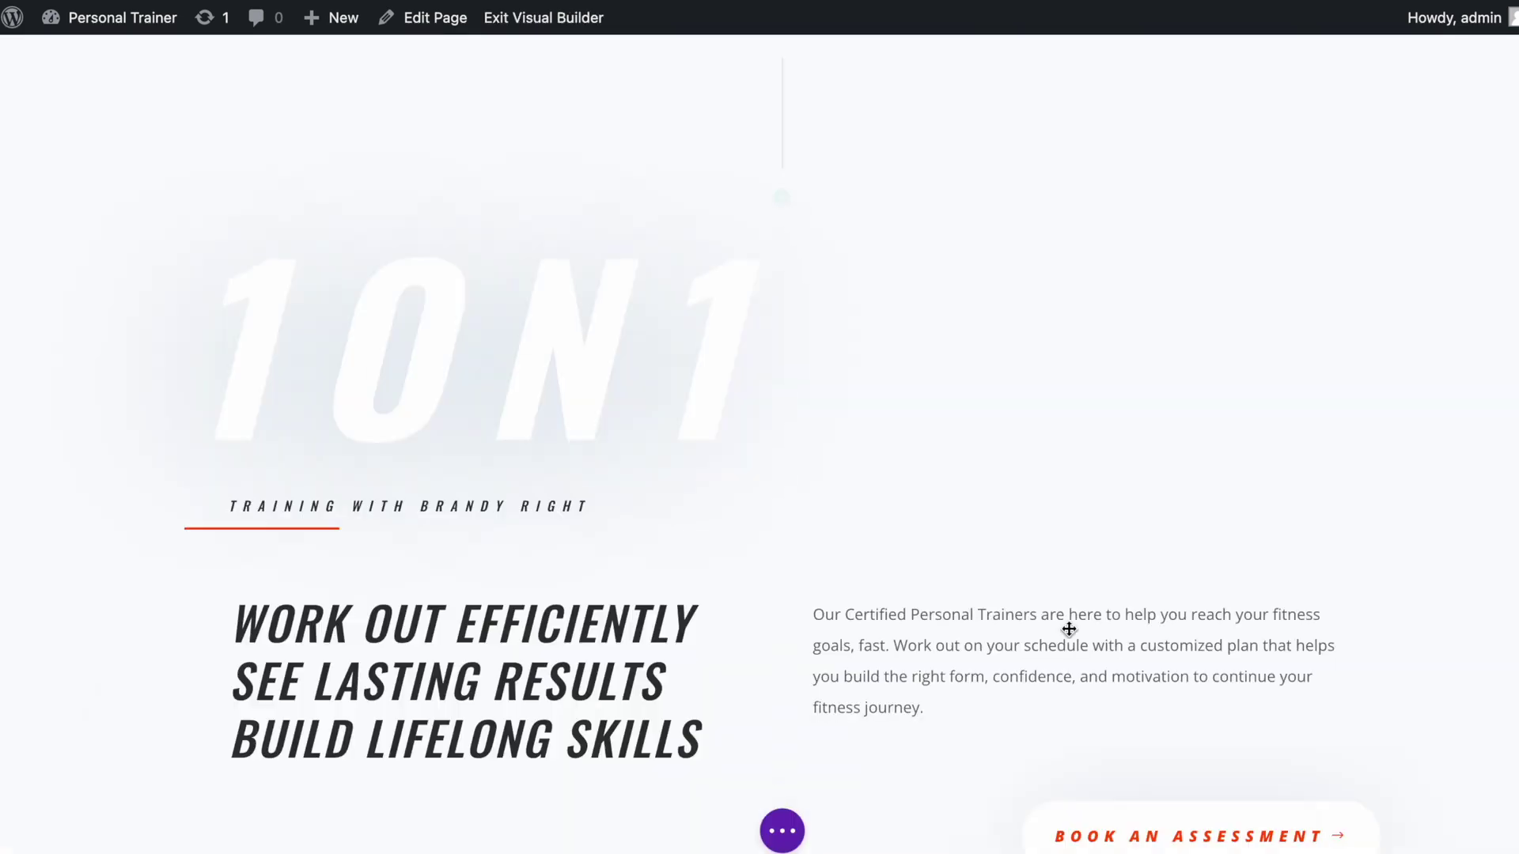
# Set the Benefits of FitMe Contact Me button's Button Link URL to #cta_2 and save.
pyautogui.scroll(-5, 1071, 629)
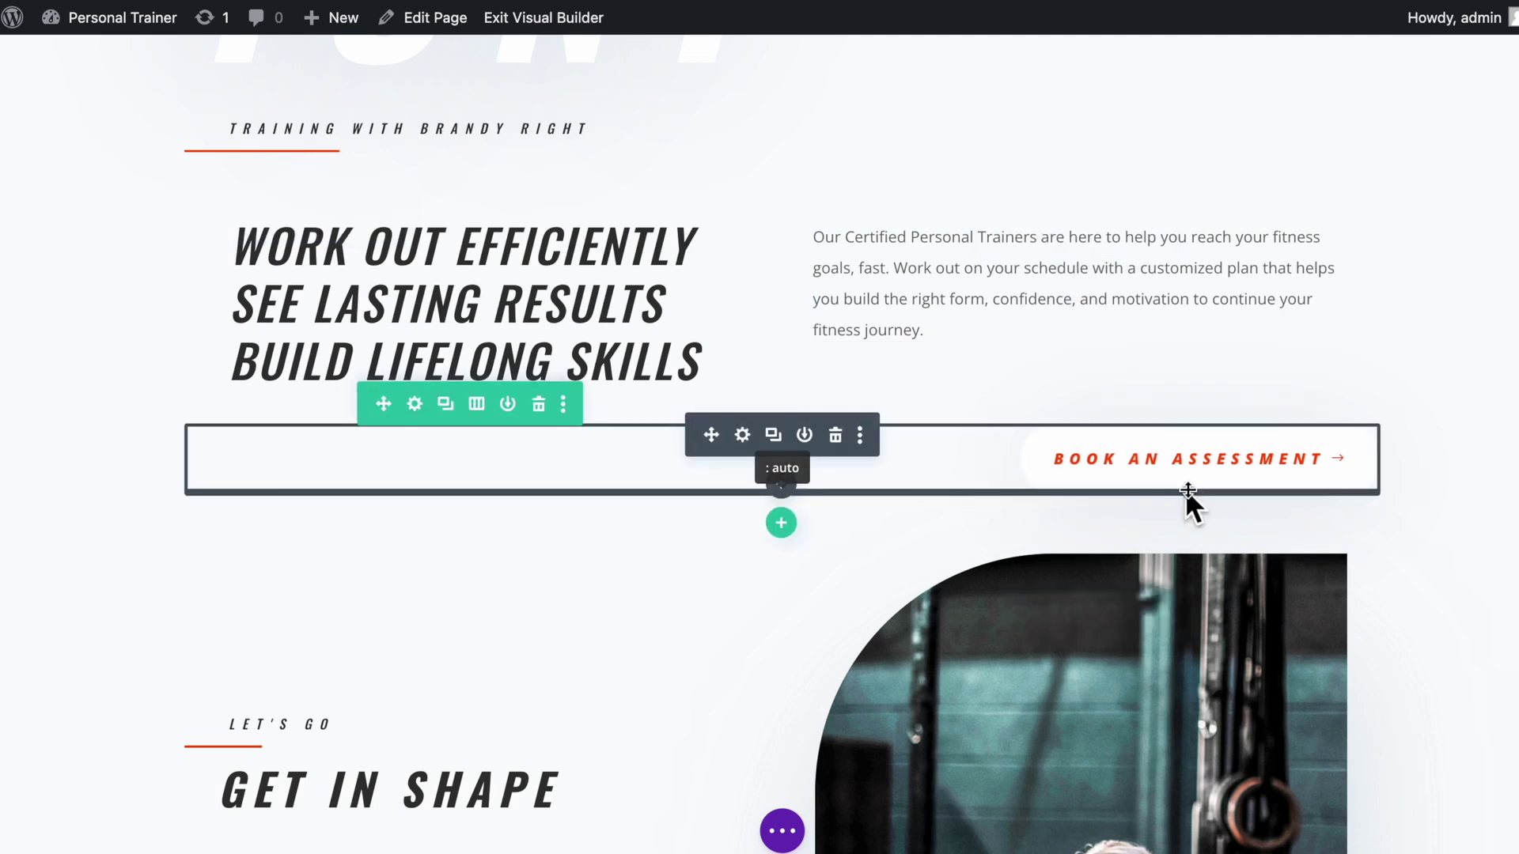
pyautogui.scroll(-10, 1111, 540)
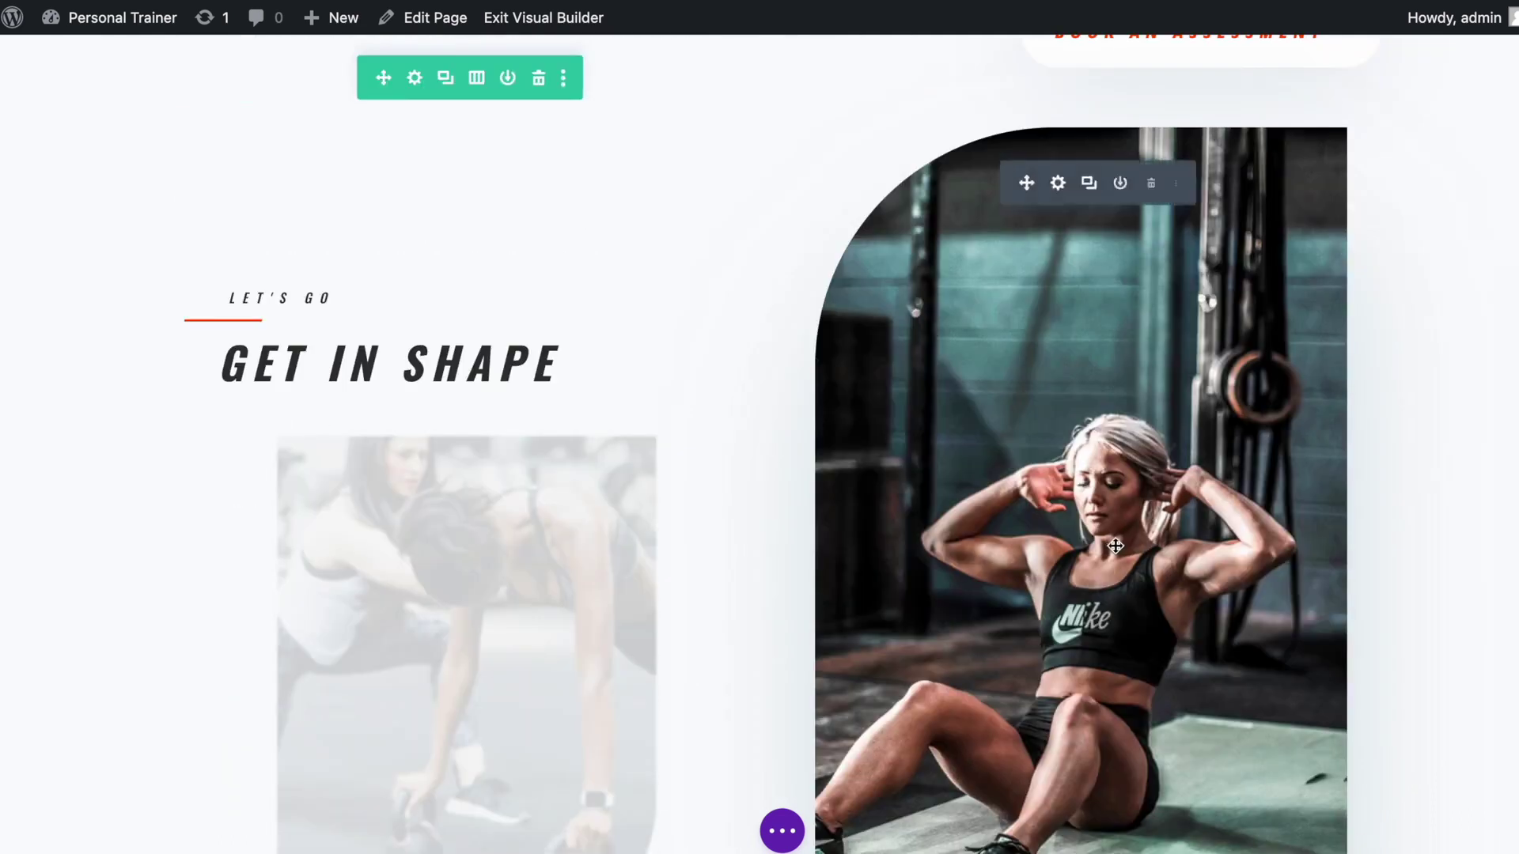
pyautogui.scroll(-15, 1117, 541)
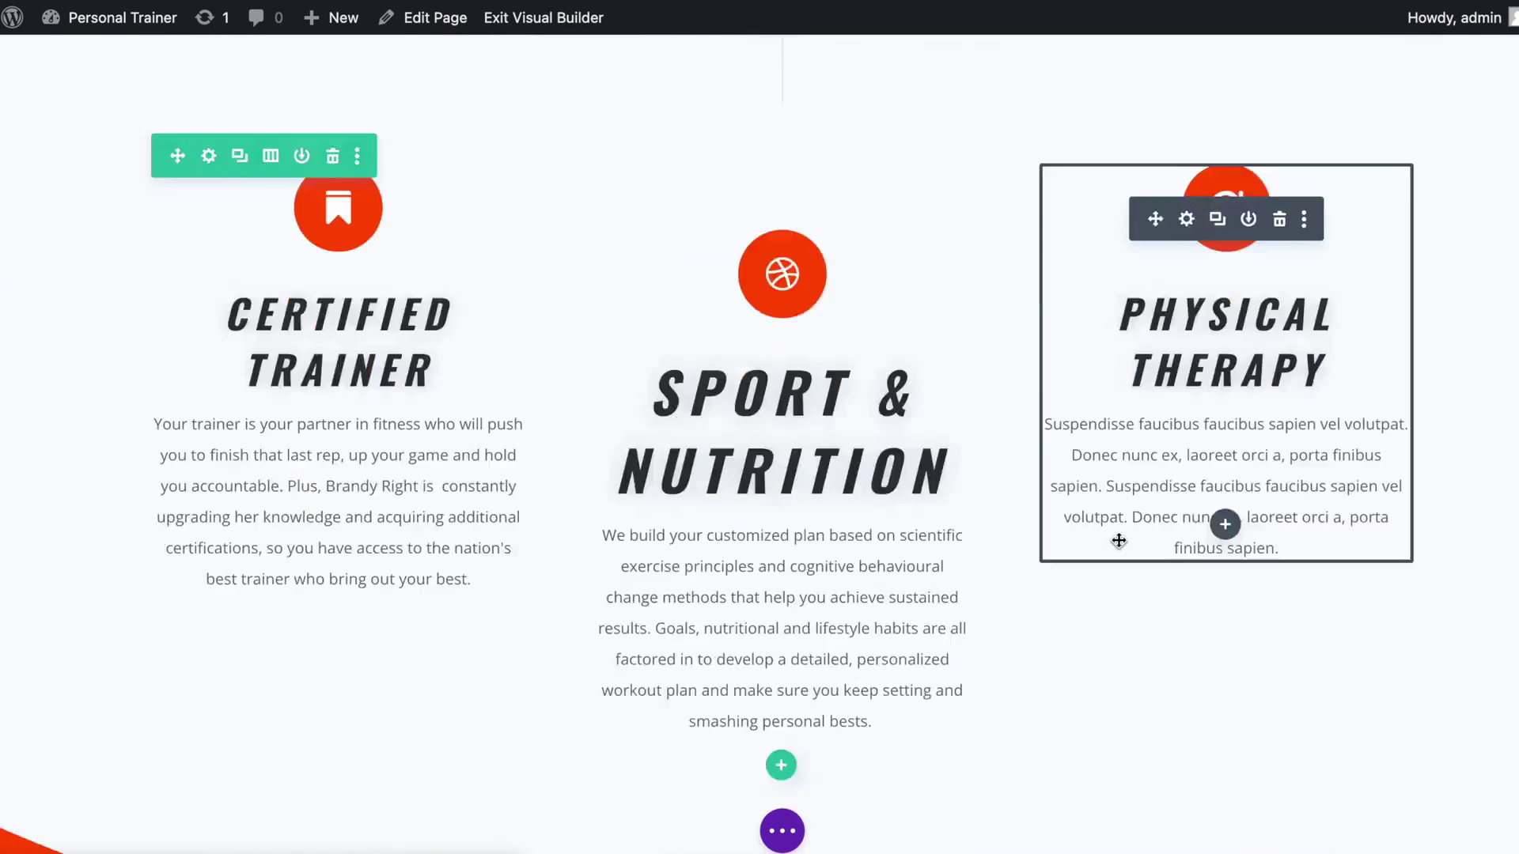
pyautogui.scroll(-3, 1119, 543)
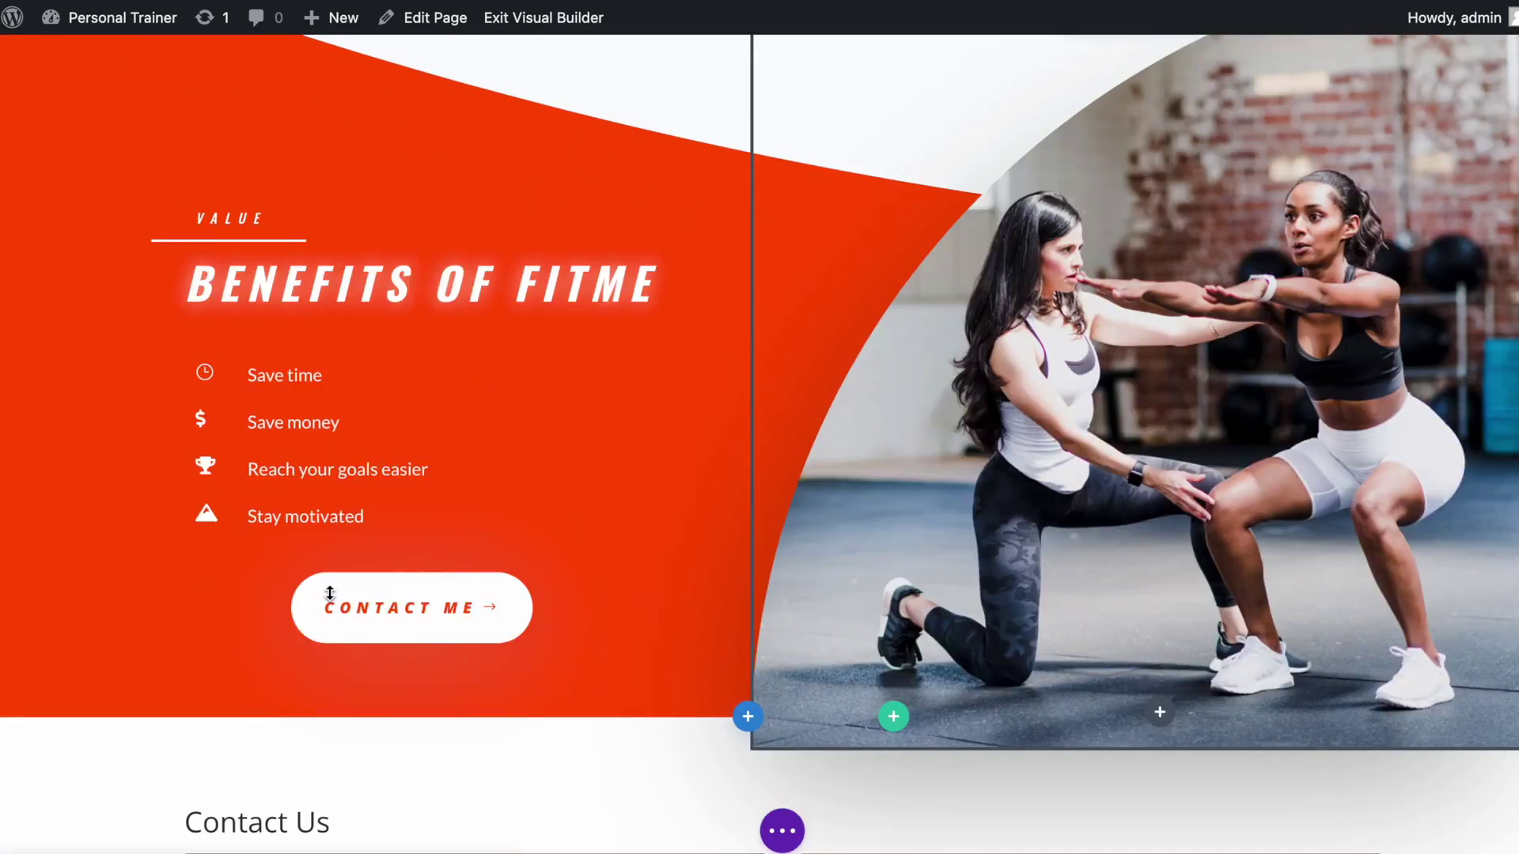
pyautogui.scroll(-1, 467, 611)
pyautogui.scroll(1, 545, 621)
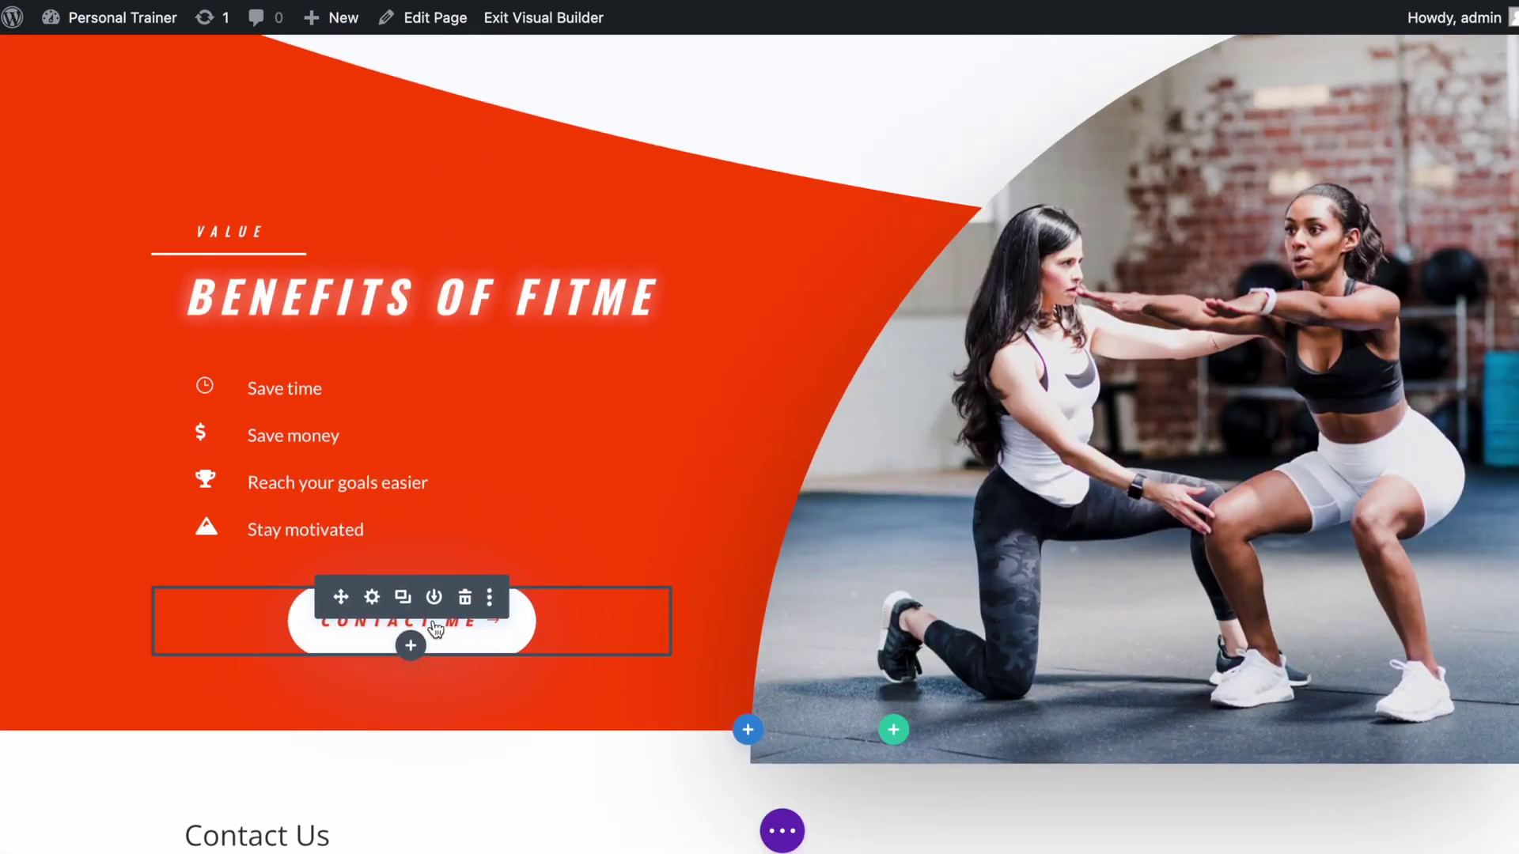
pyautogui.scroll(-6, 474, 627)
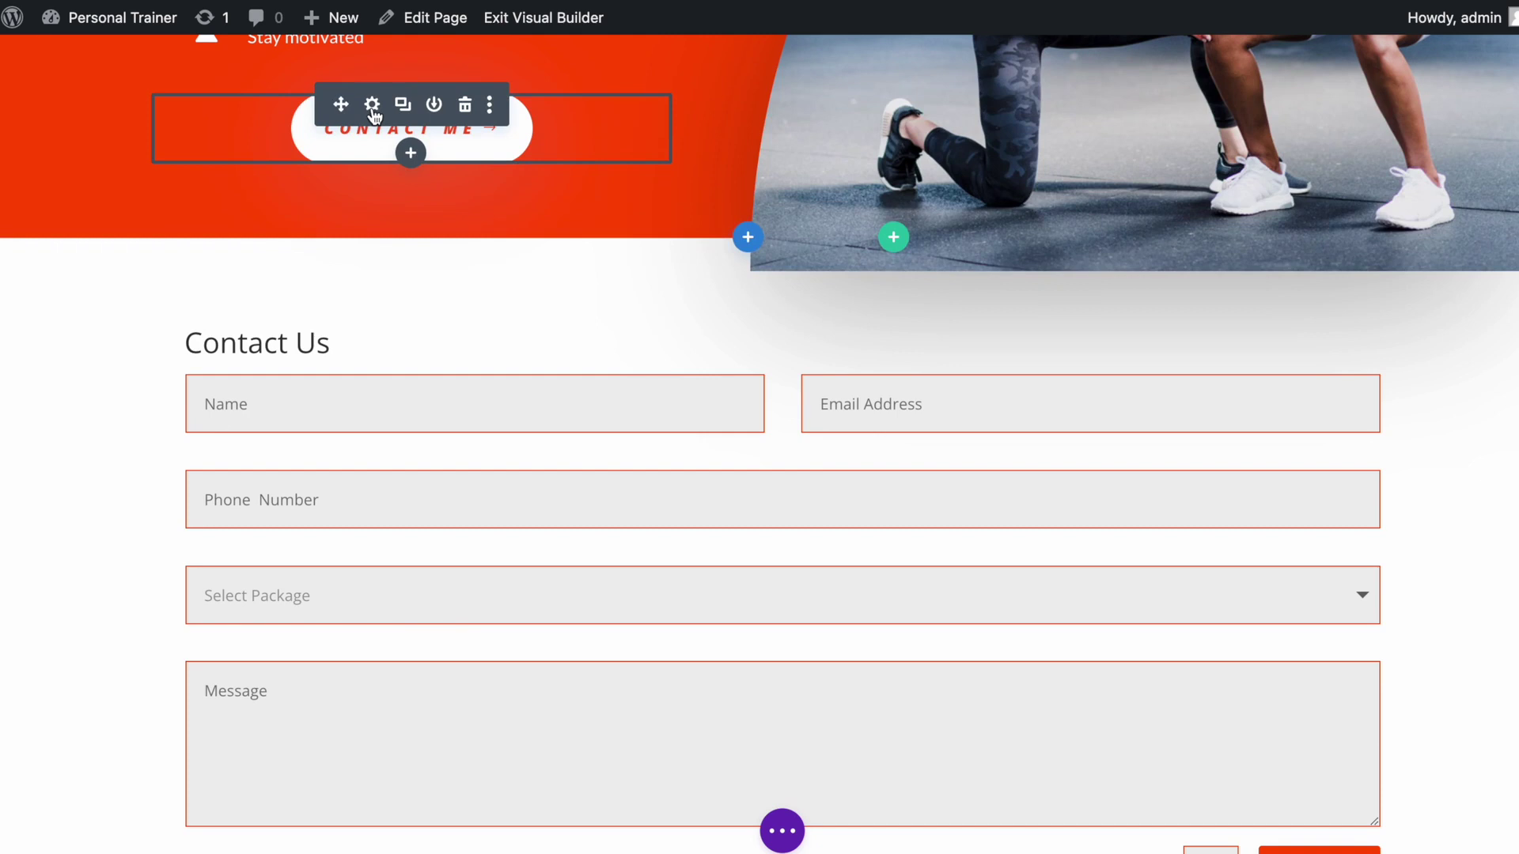
pyautogui.click(372, 107)
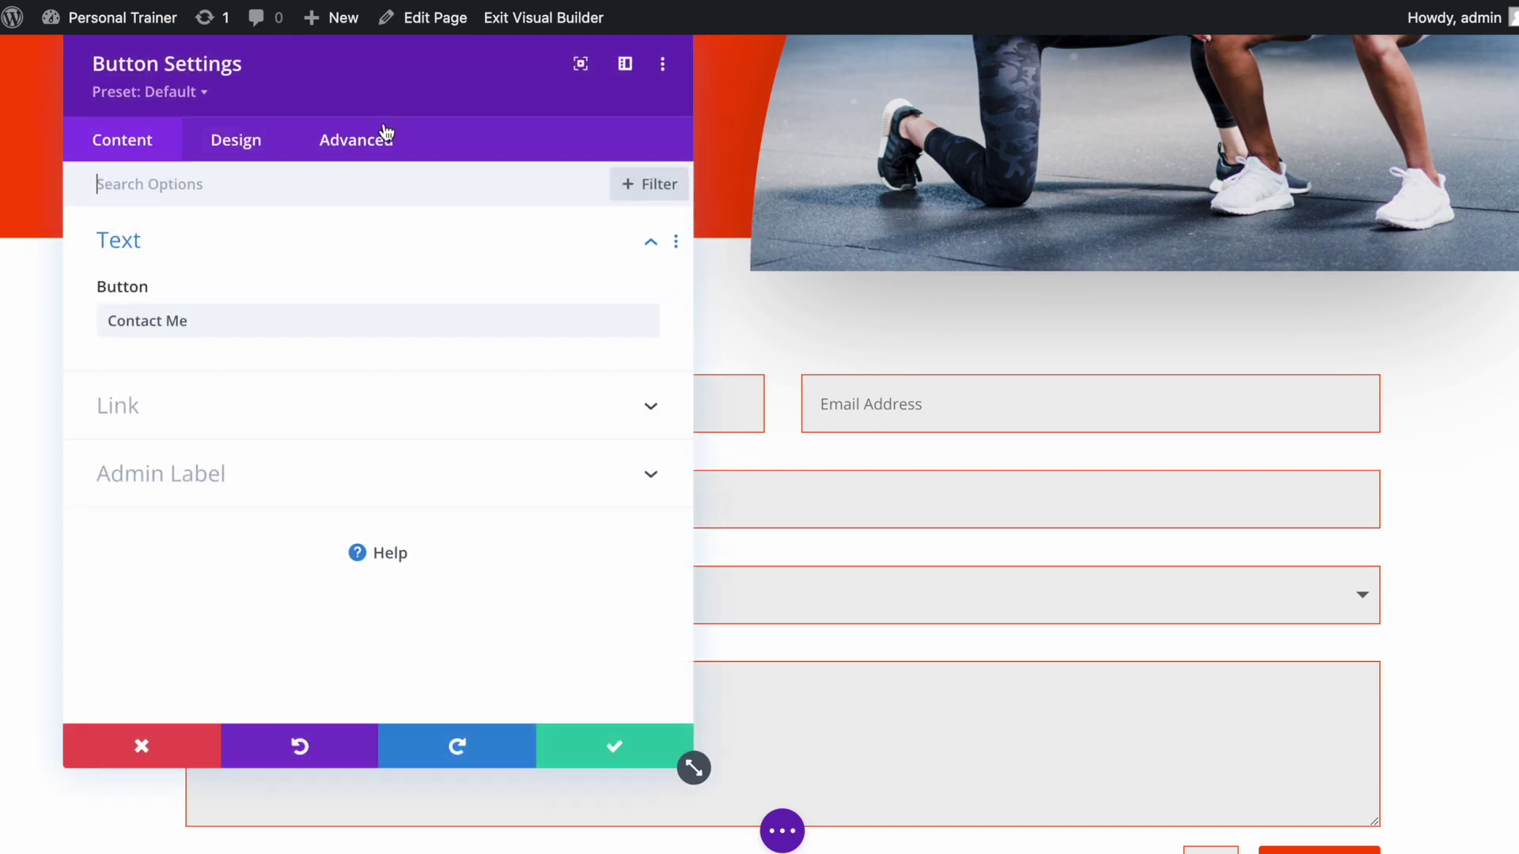
pyautogui.click(184, 407)
pyautogui.click(199, 401)
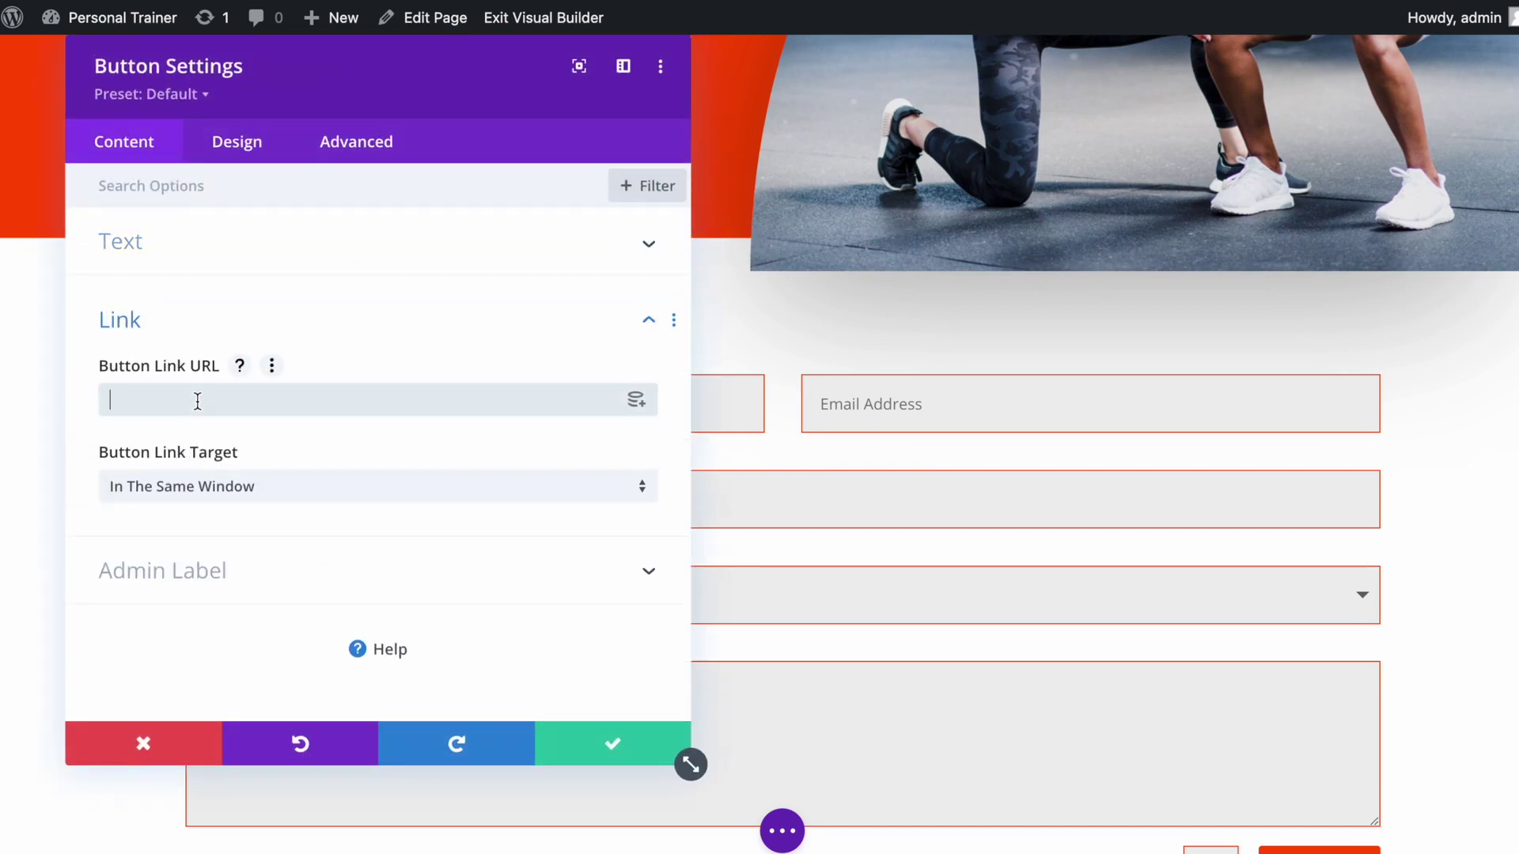
pyautogui.write('#cta_2')
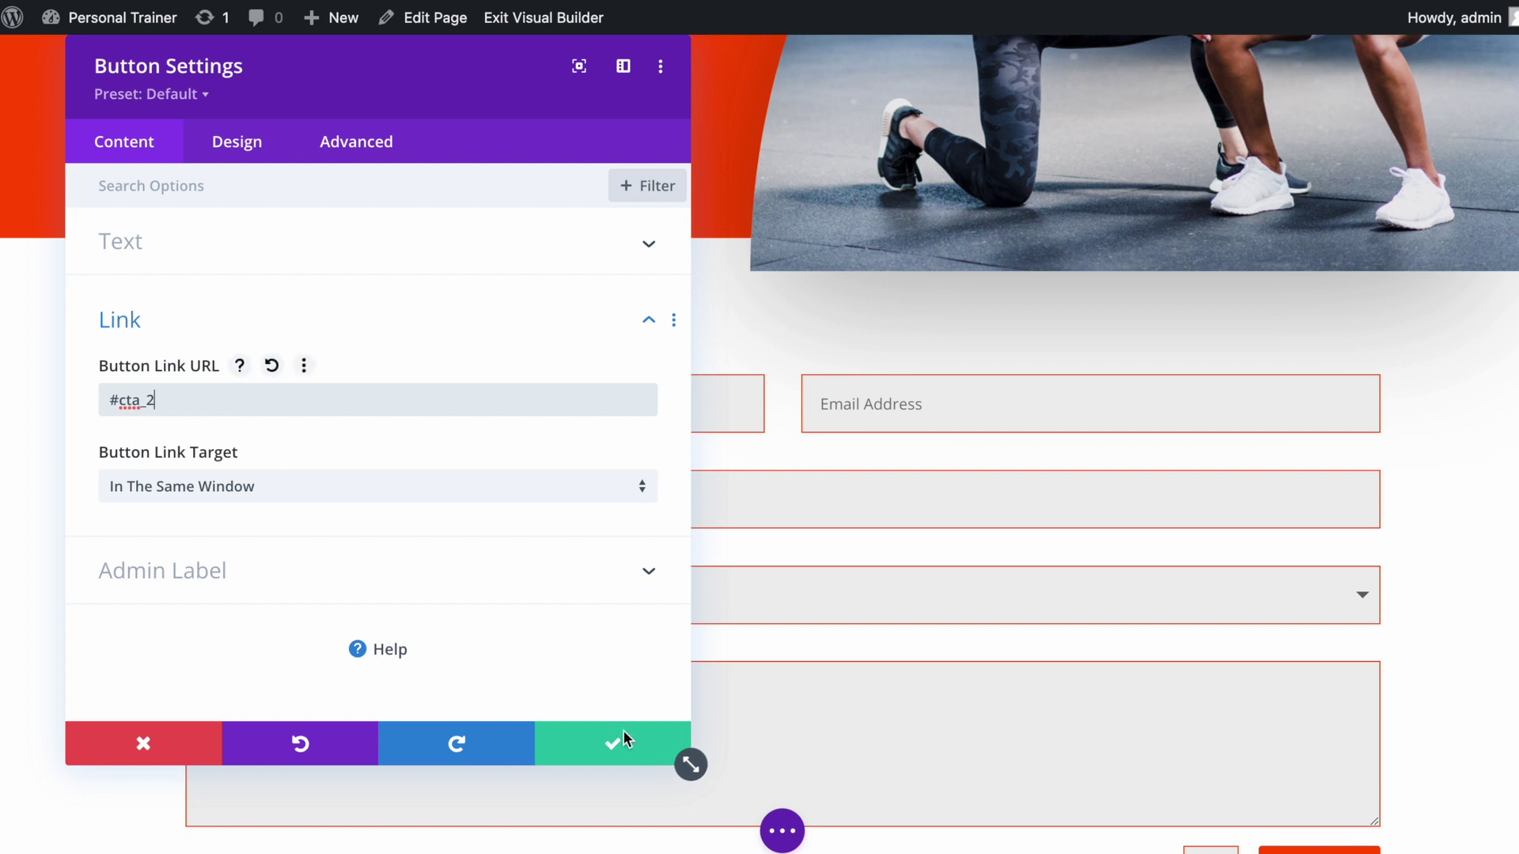
pyautogui.click(631, 756)
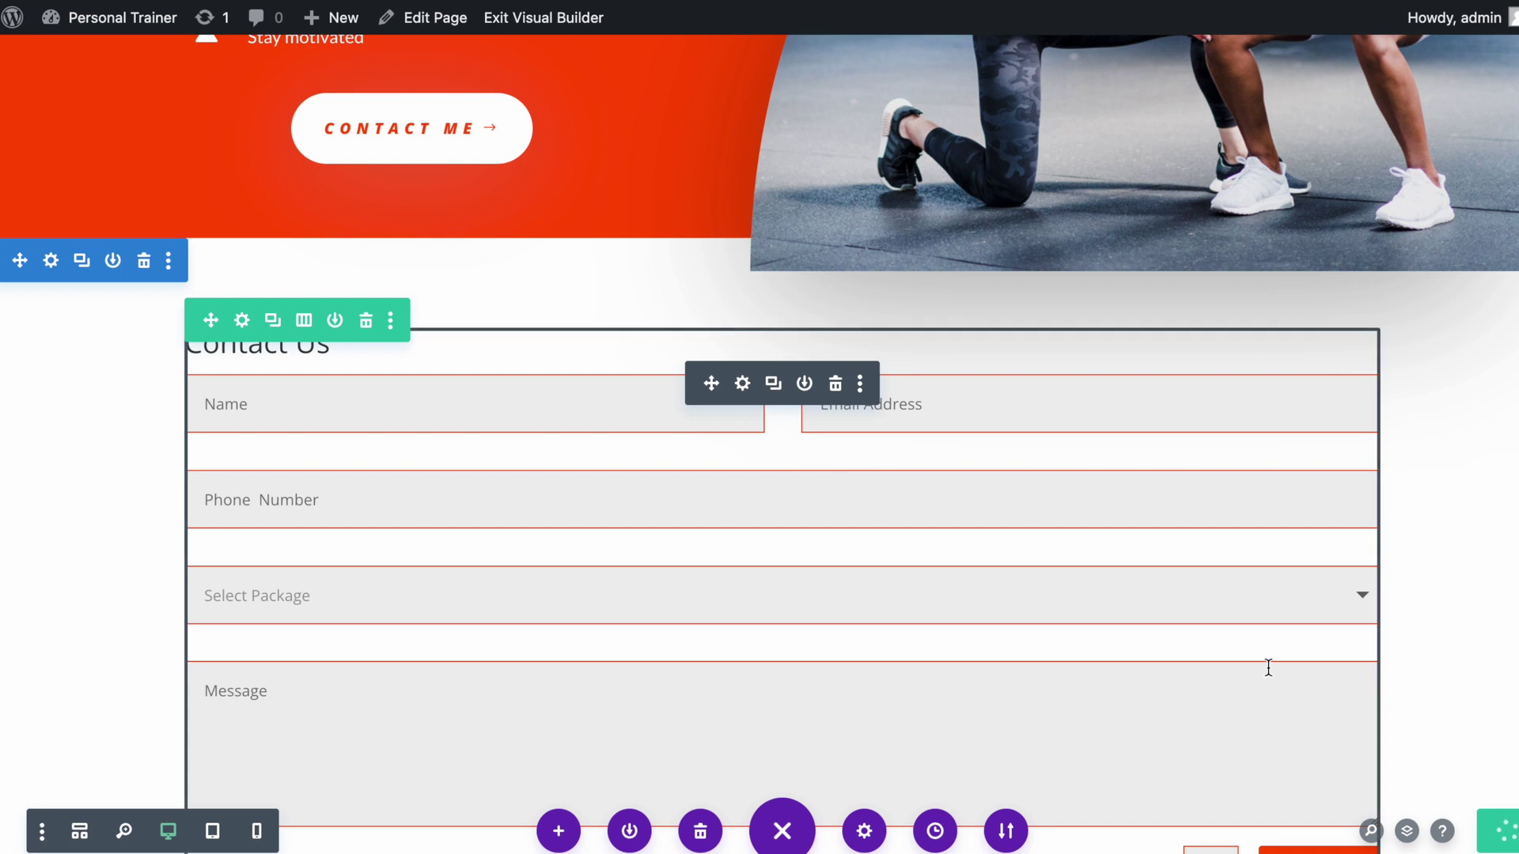
pyautogui.scroll(-15, 1262, 656)
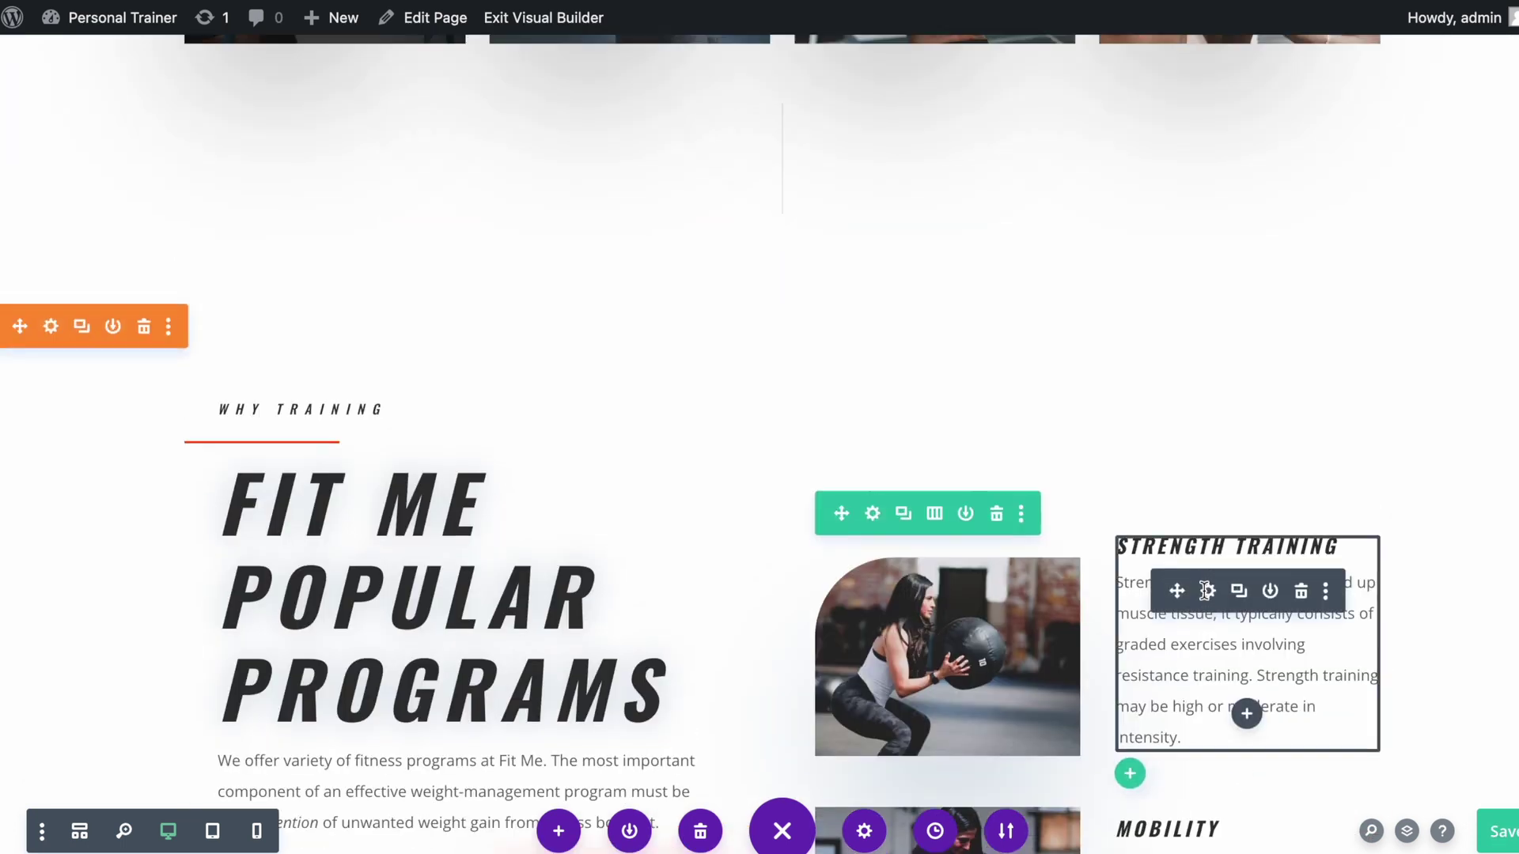
pyautogui.scroll(-7, 1204, 593)
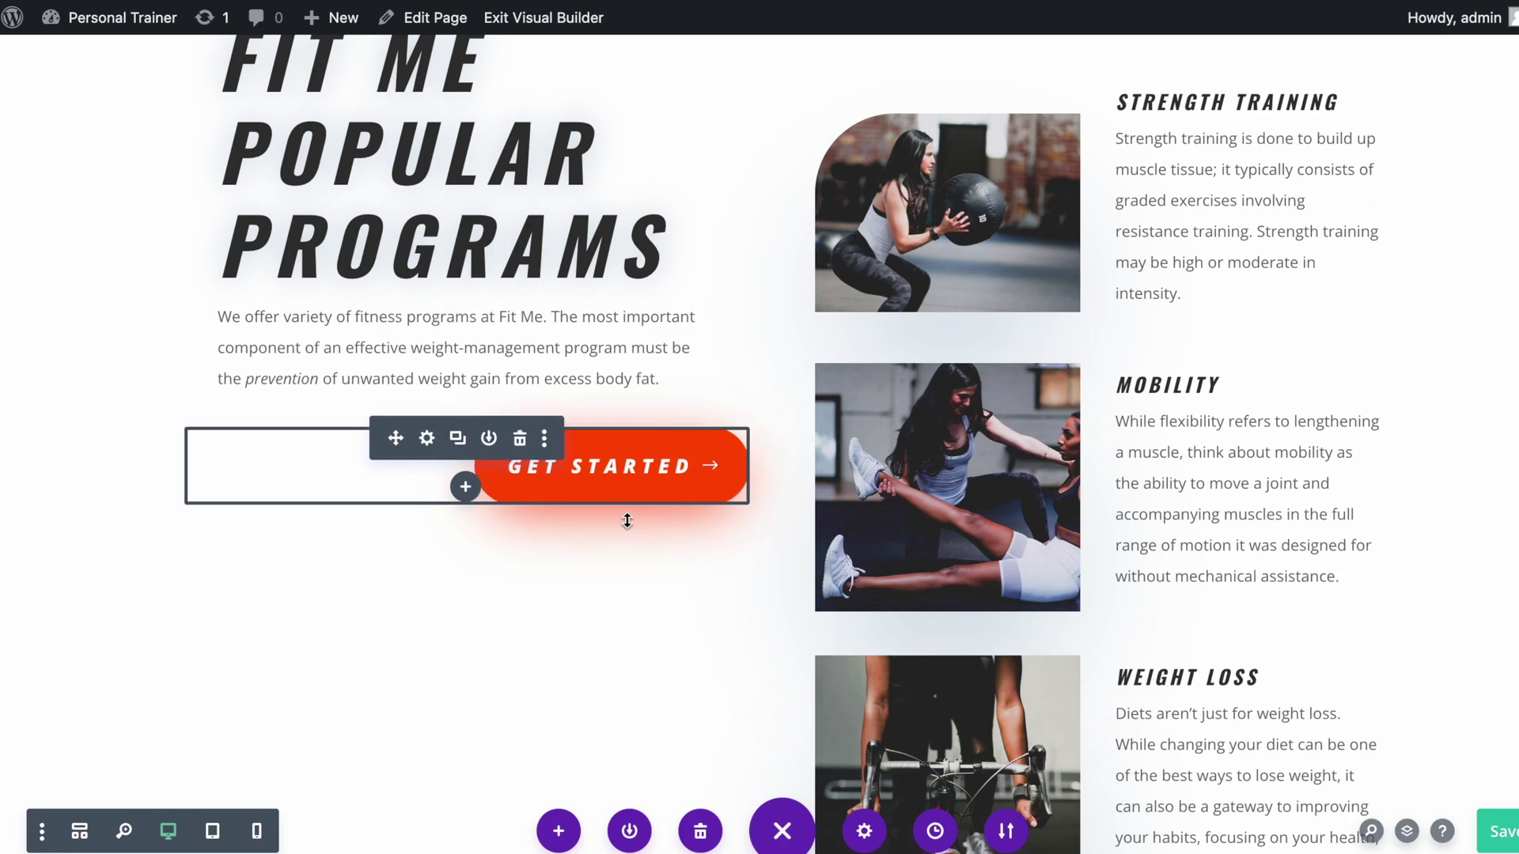
pyautogui.scroll(-20, 680, 510)
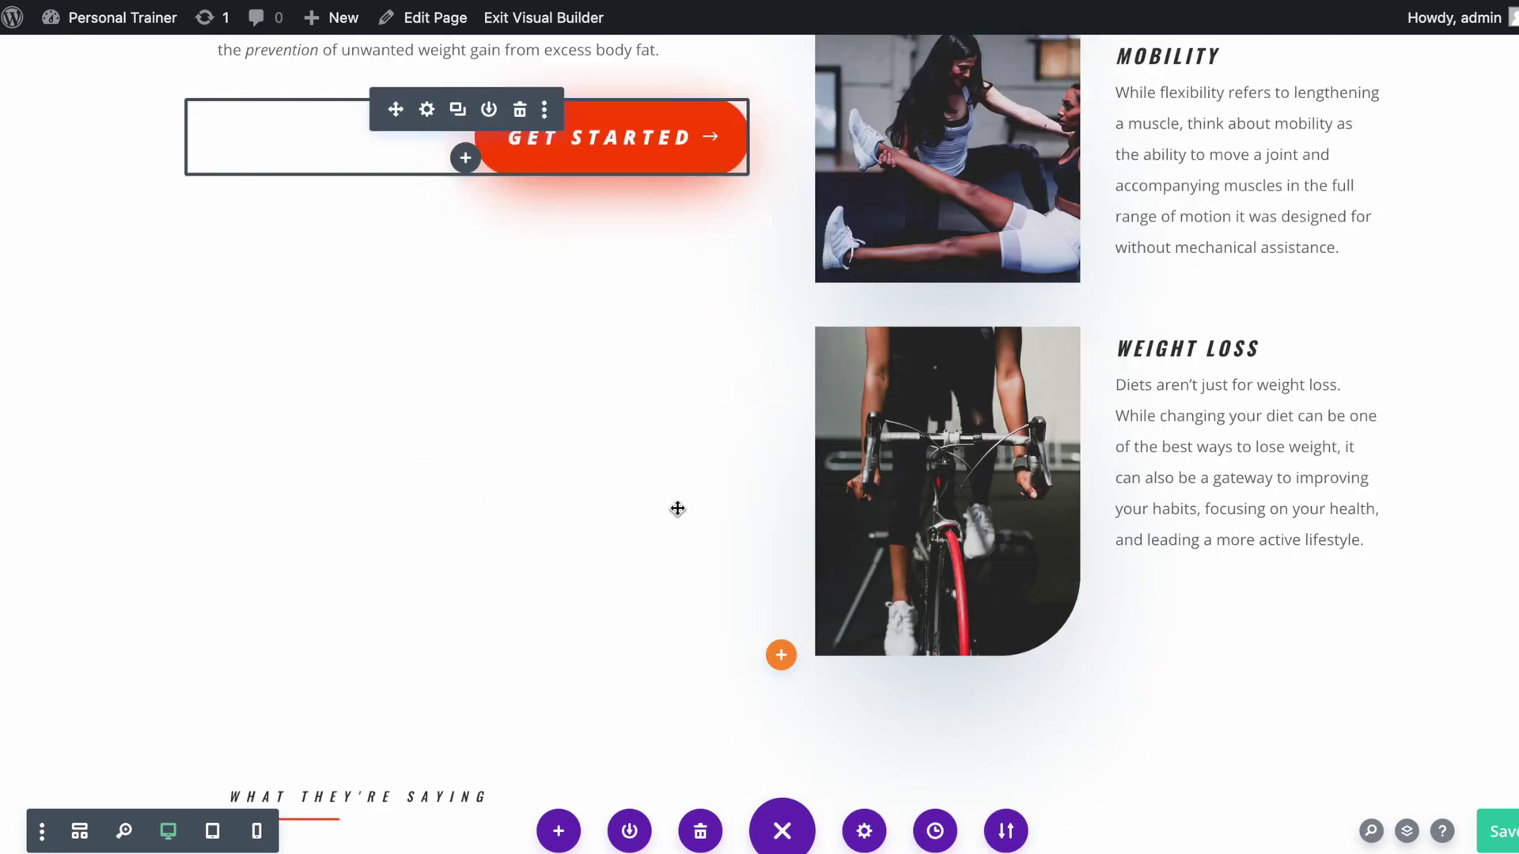
pyautogui.scroll(-15, 681, 504)
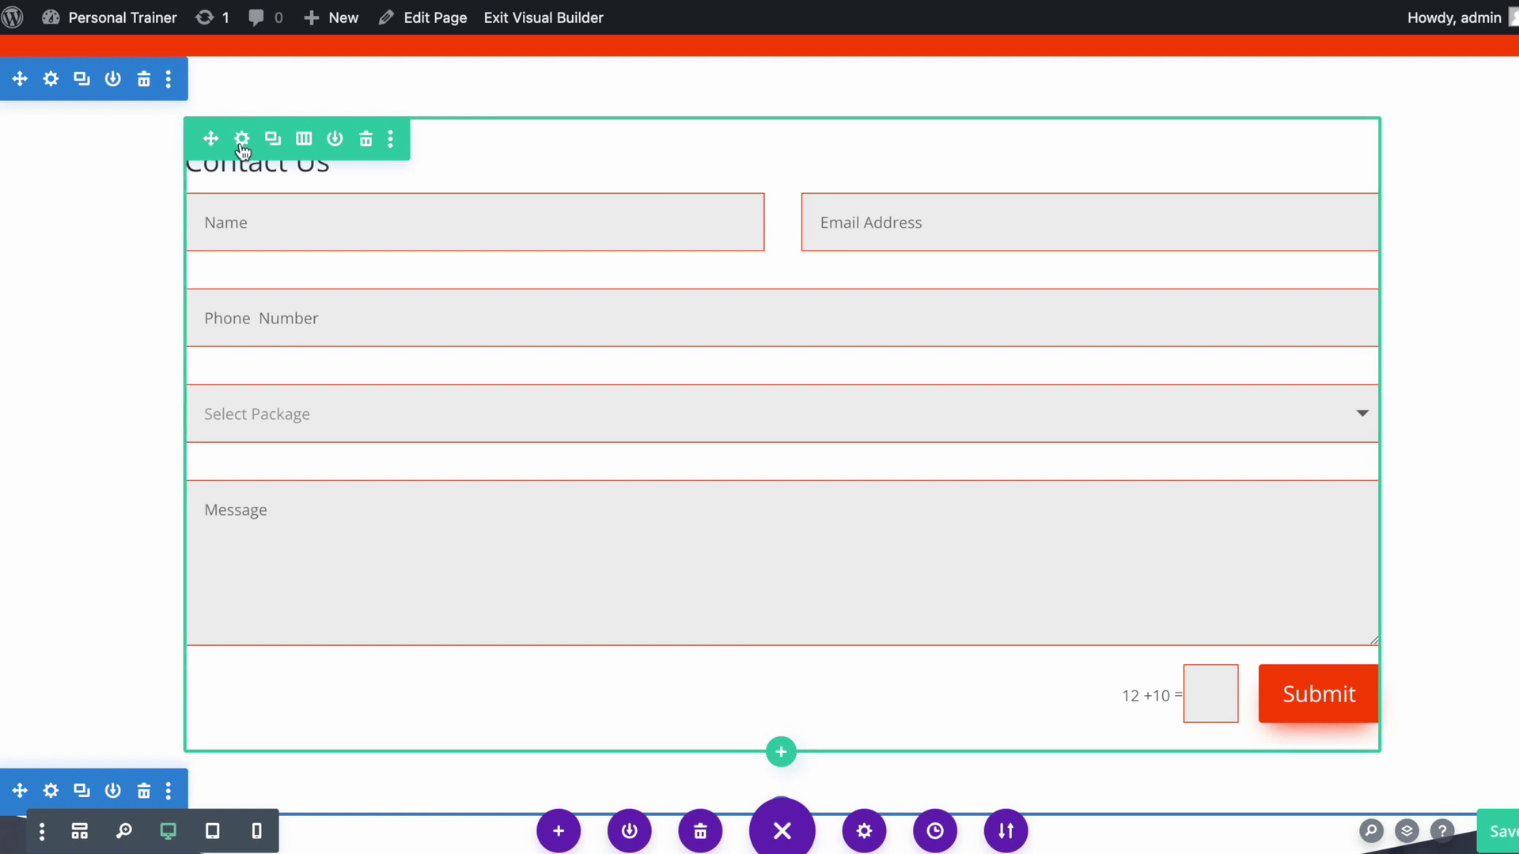
# Give the Contact Us form section the CSS ID cta_3 and save the page.
pyautogui.click(50, 79)
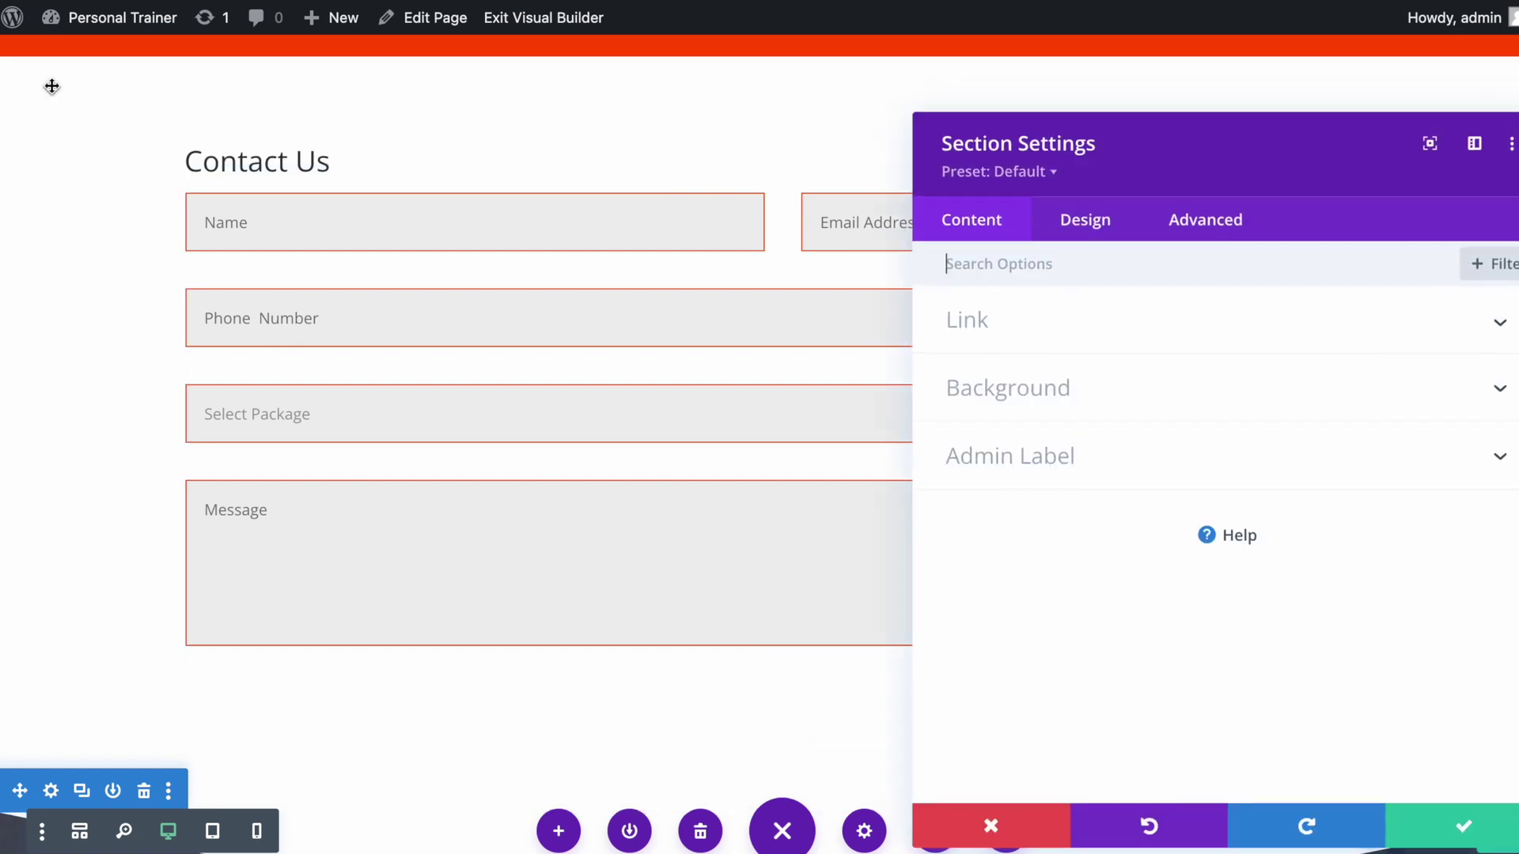
pyautogui.click(1214, 235)
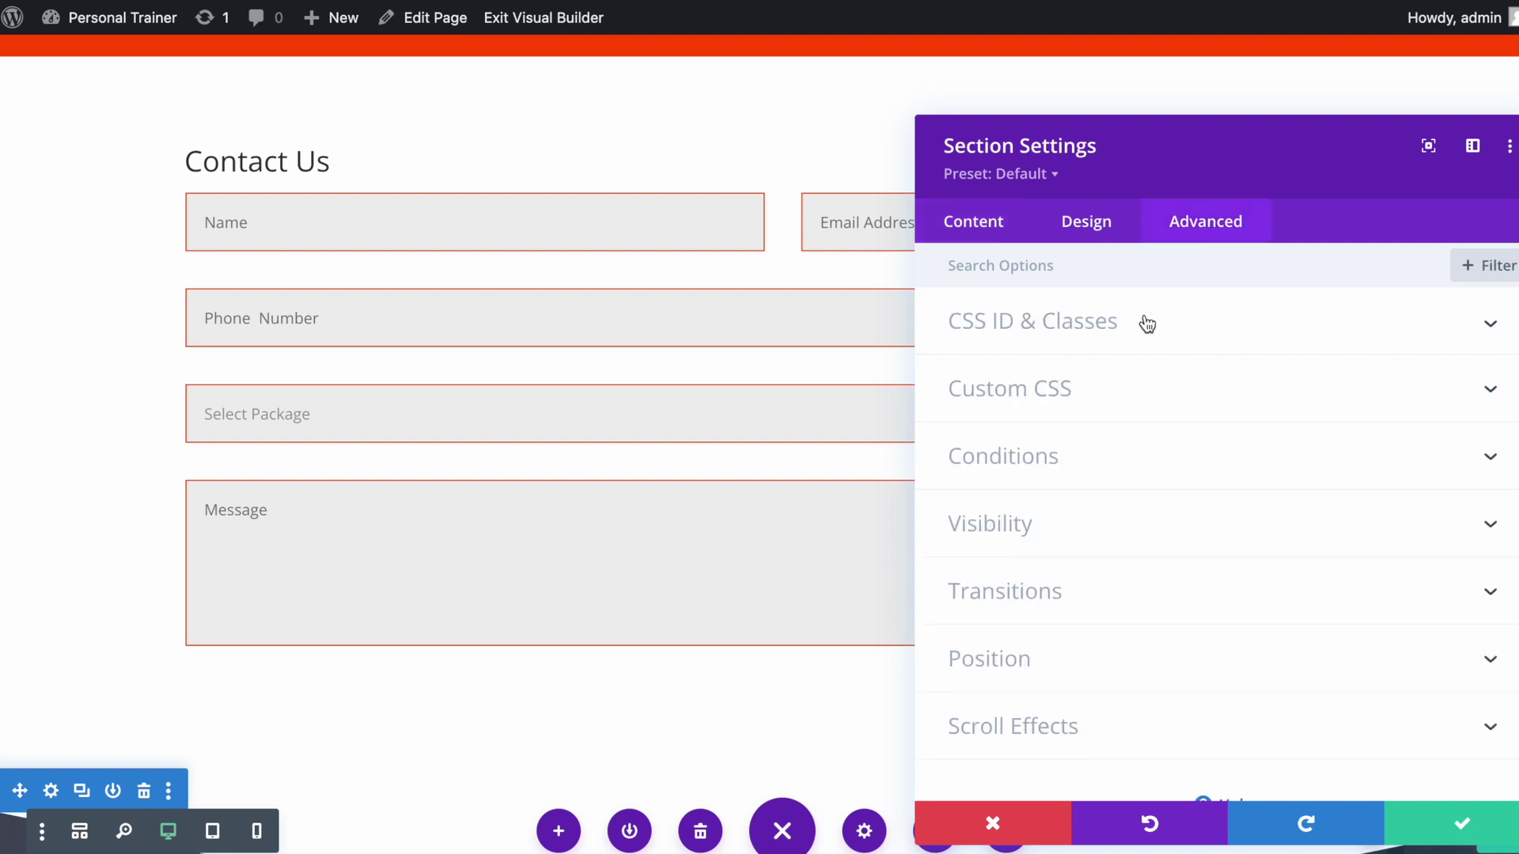
pyautogui.click(1146, 324)
pyautogui.click(1042, 397)
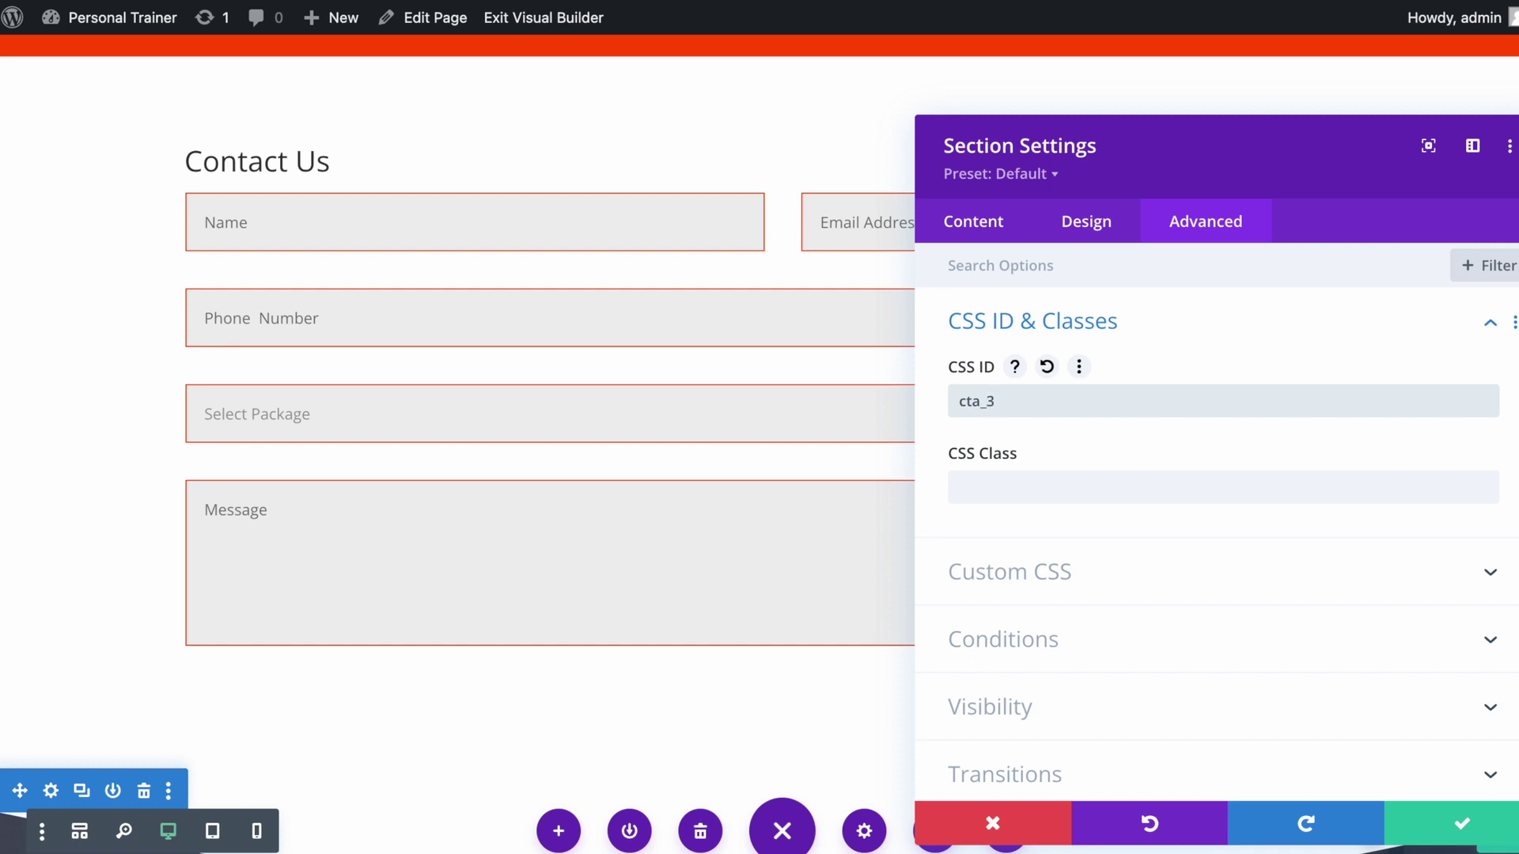
pyautogui.click(1449, 841)
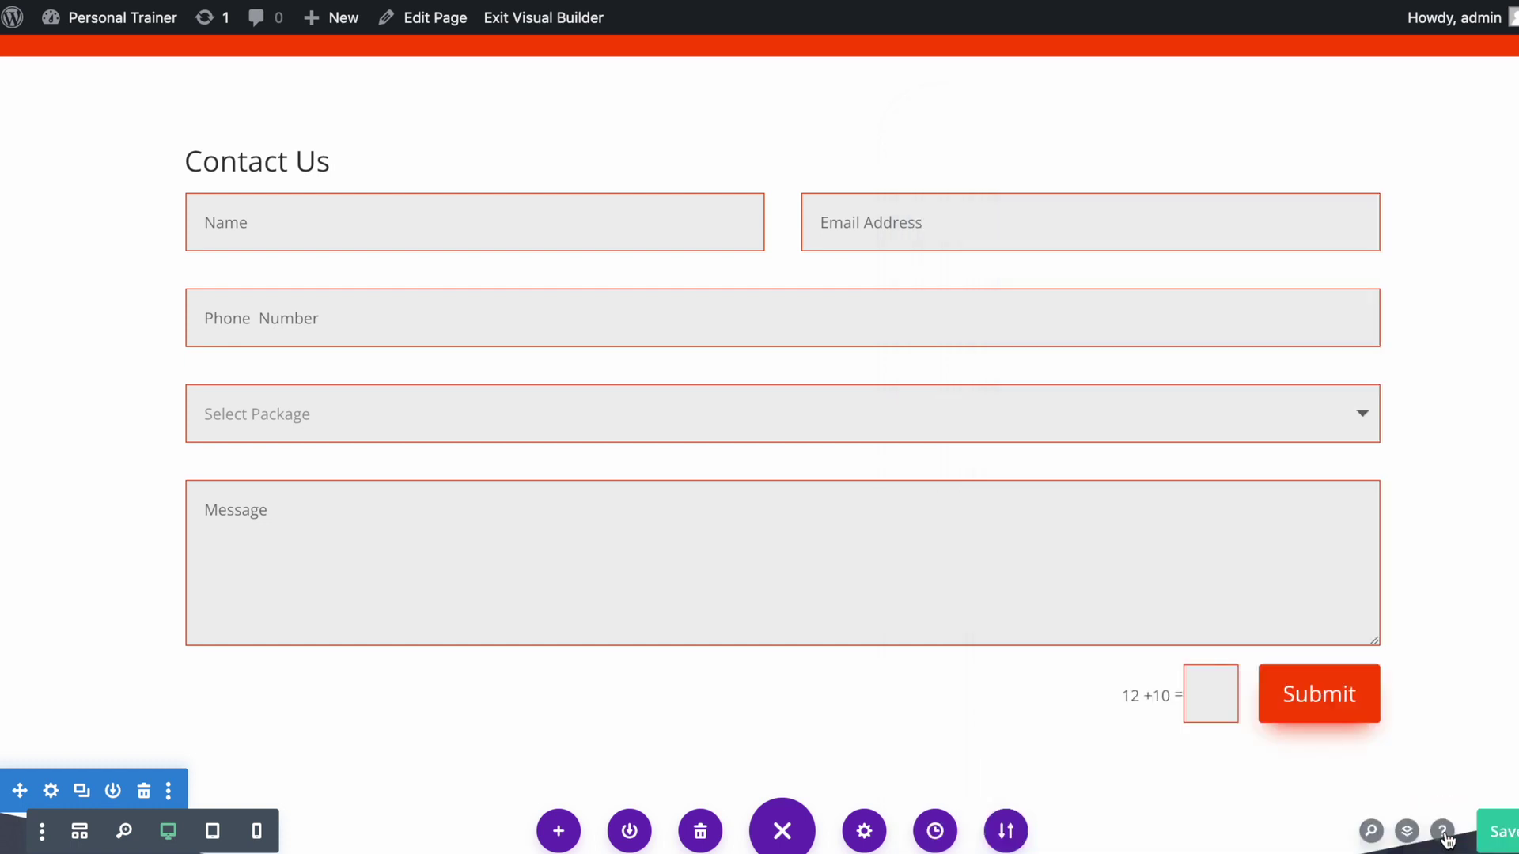
pyautogui.click(1507, 834)
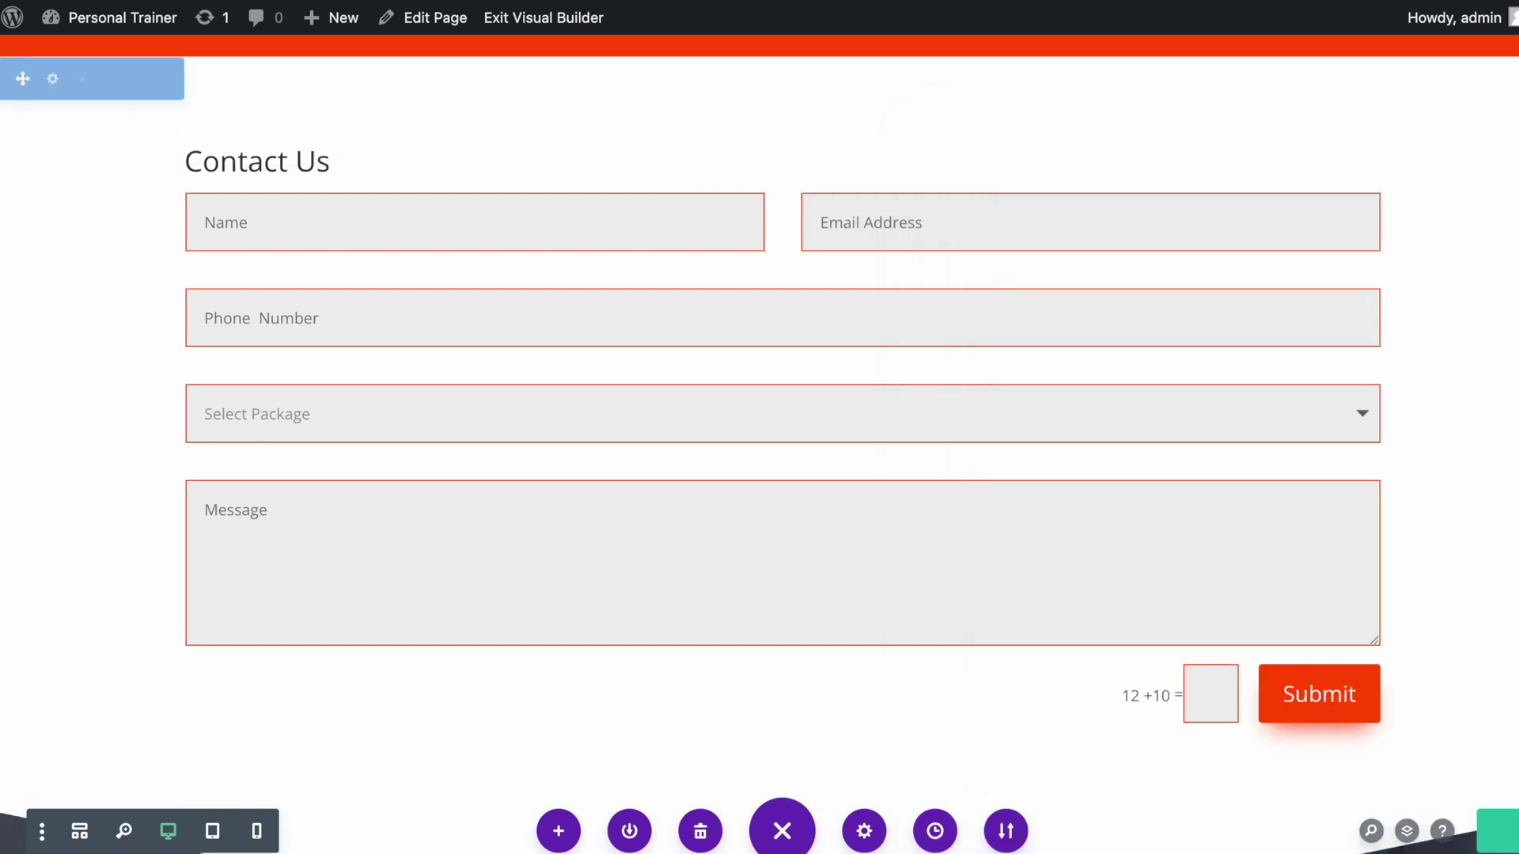
# Set the Fit Me Popular Programs Get Started button's link URL to #cta_3.
pyautogui.scroll(10, 1482, 675)
pyautogui.scroll(15, 1486, 672)
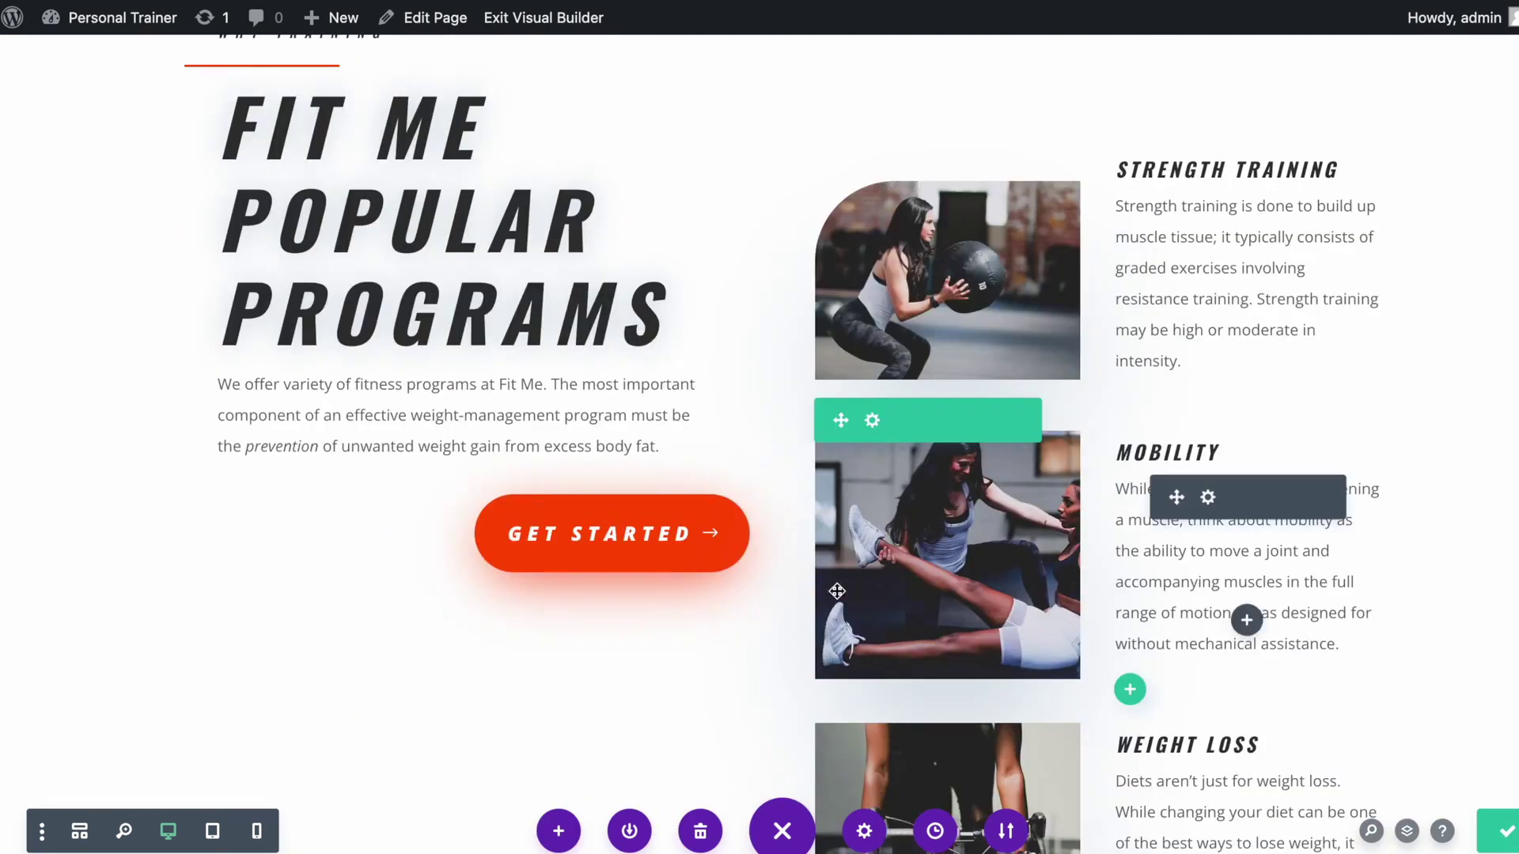
pyautogui.moveTo(430, 516)
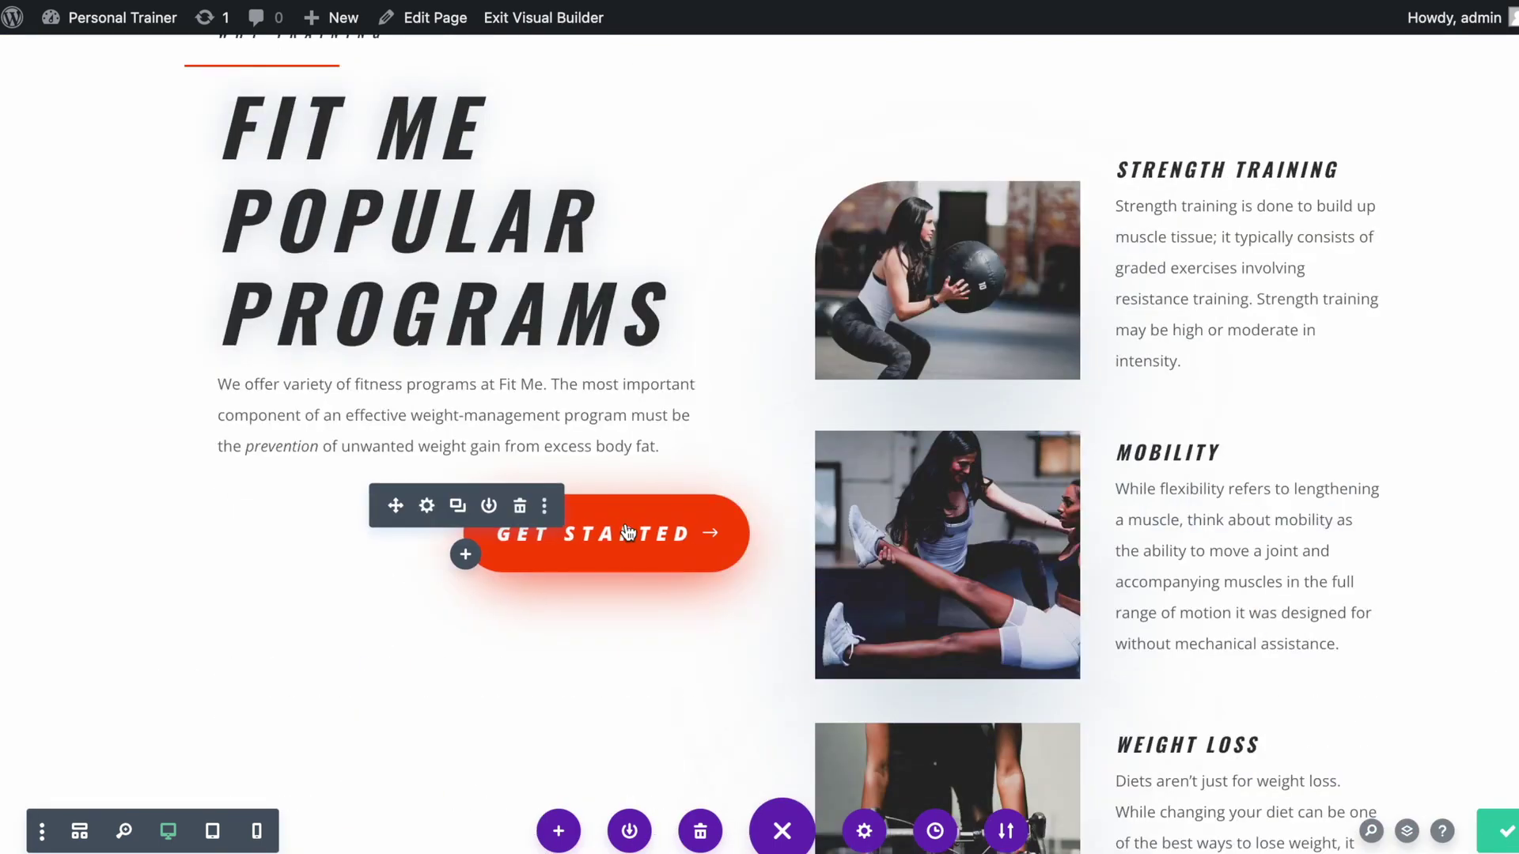
pyautogui.click(428, 510)
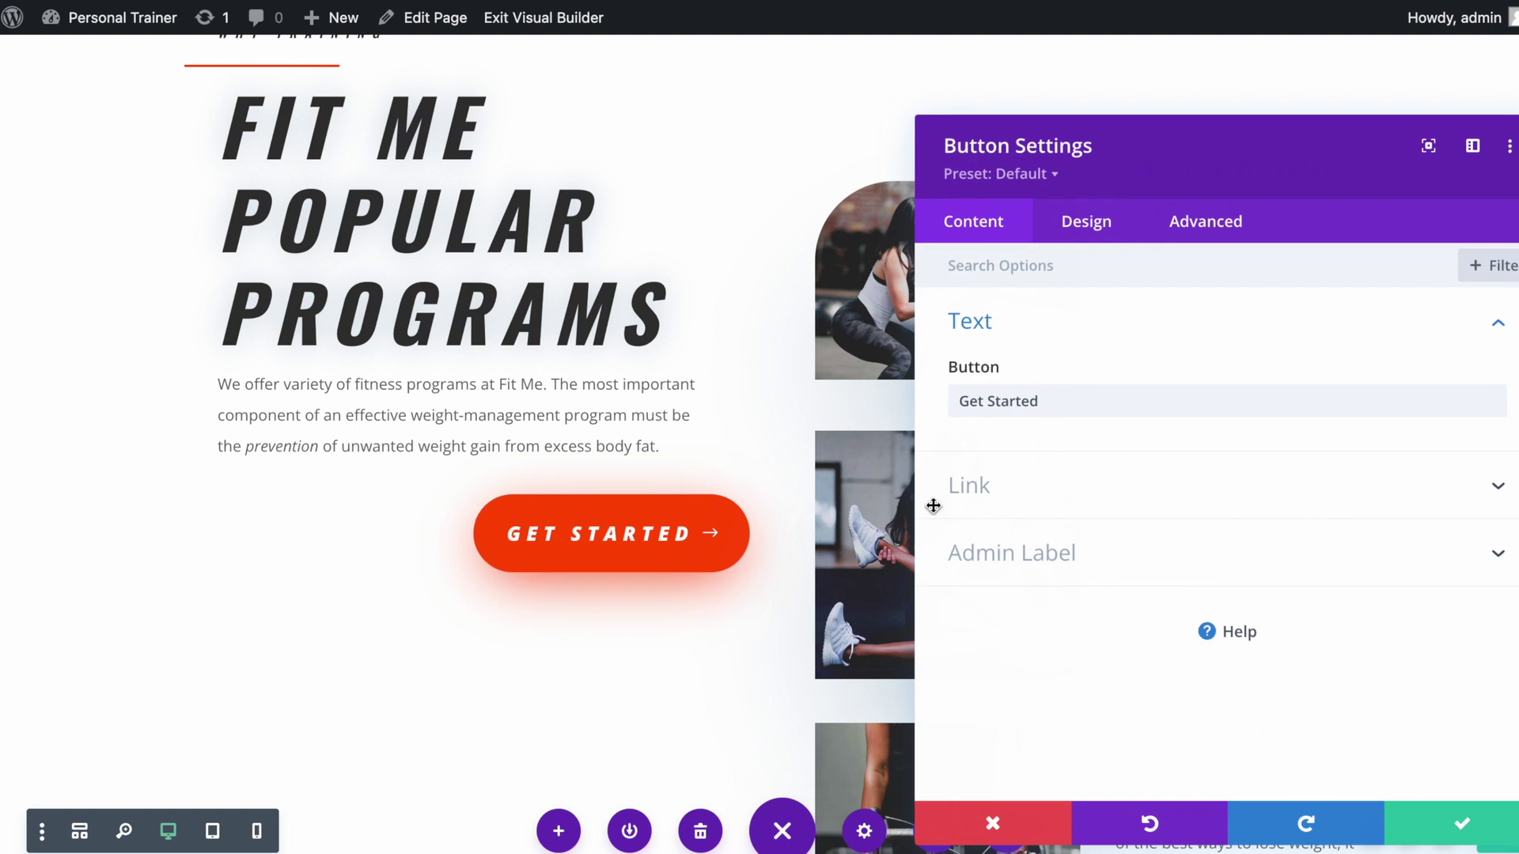
pyautogui.click(1042, 492)
pyautogui.click(1041, 489)
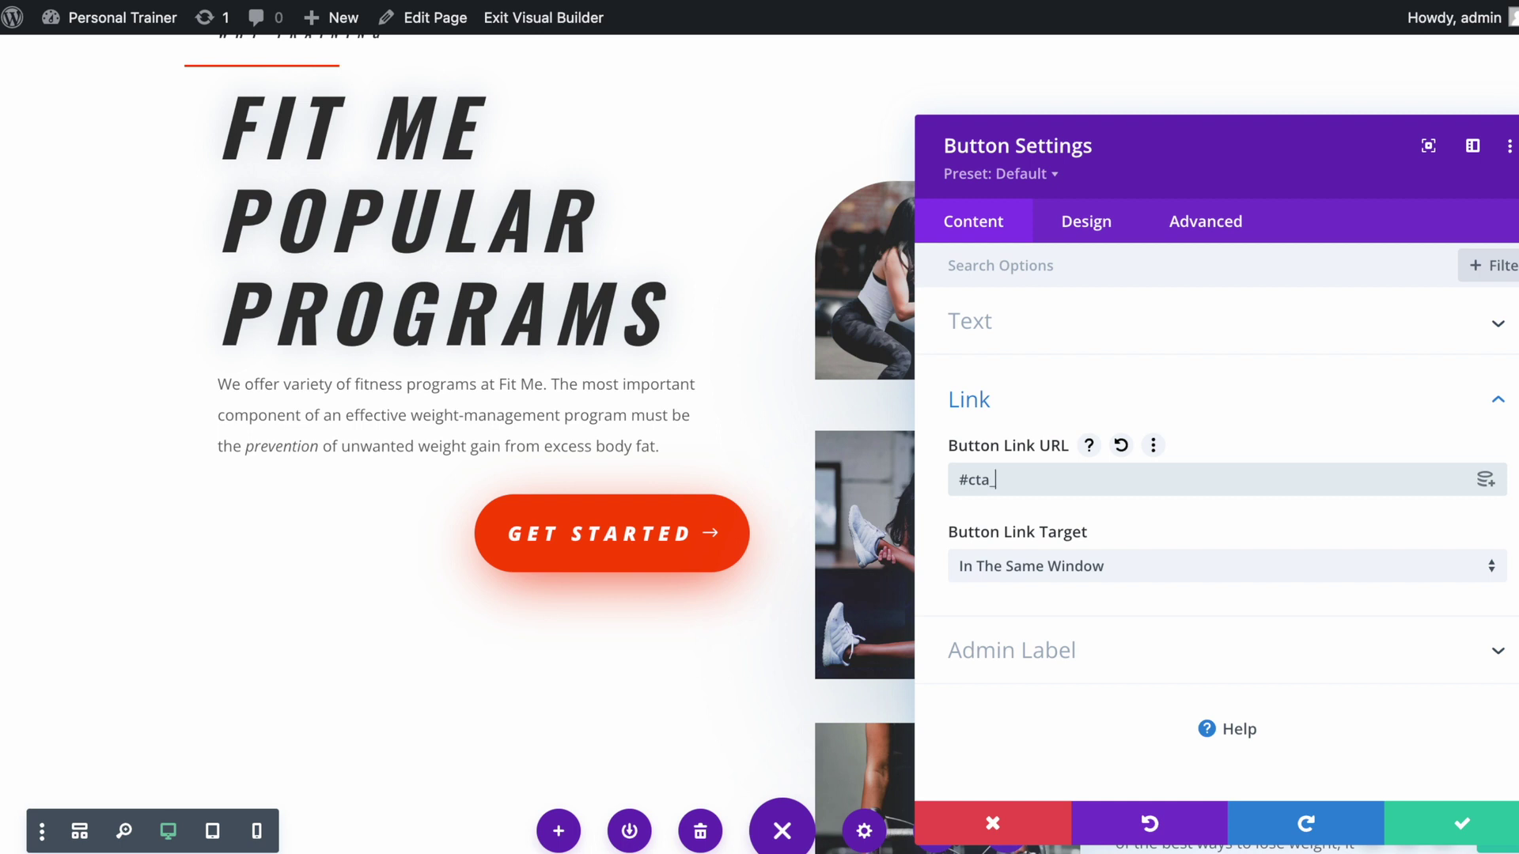
pyautogui.click(1428, 807)
# Set the Youth pricing card's Enroll Now button link URL to #cta_3.
pyautogui.moveTo(605, 539)
pyautogui.scroll(-20, 605, 539)
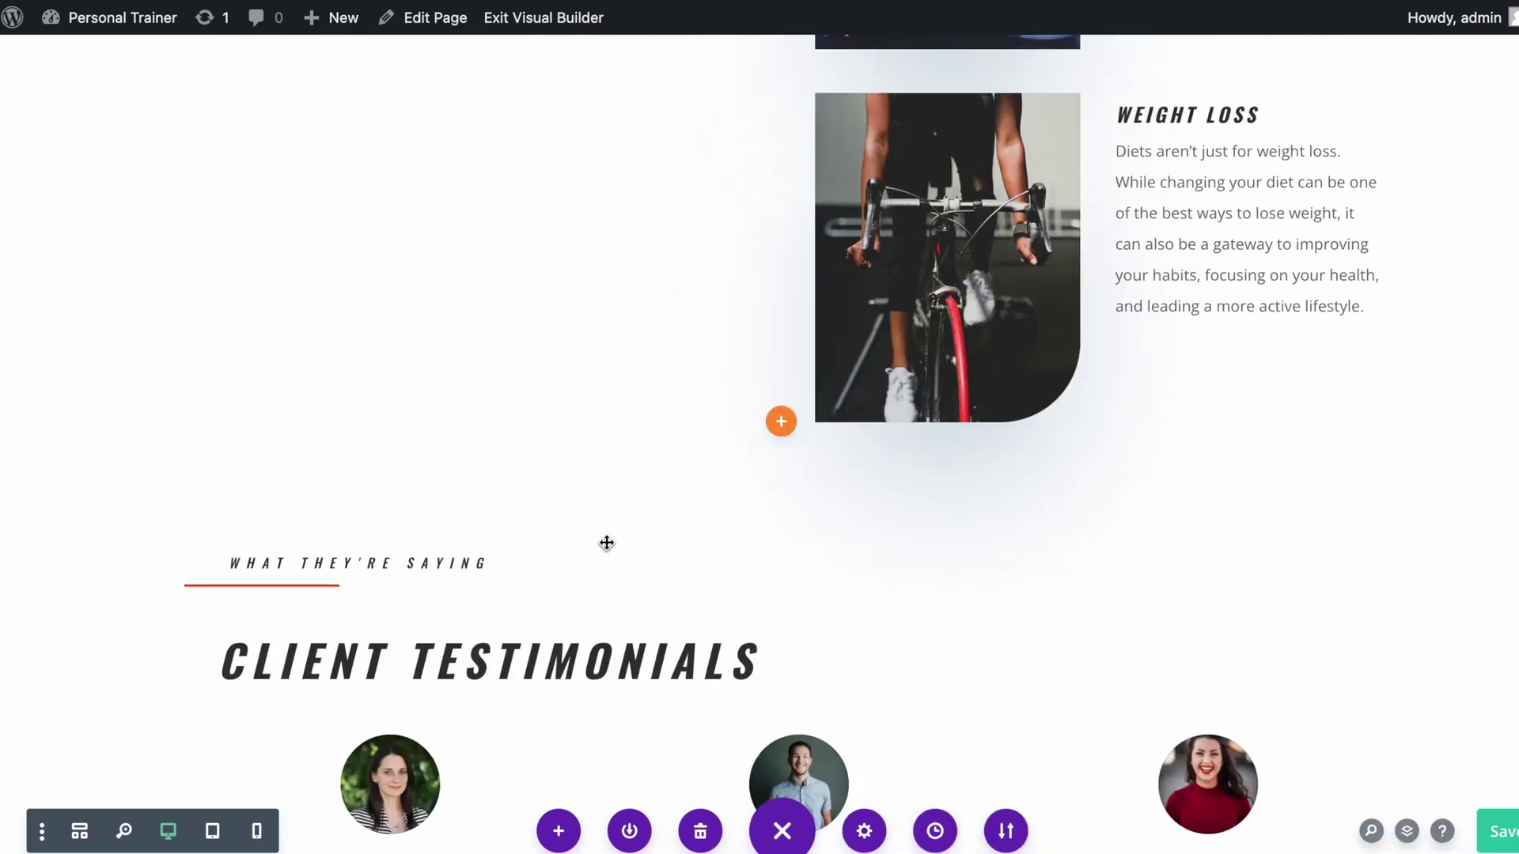
pyautogui.scroll(2, 604, 546)
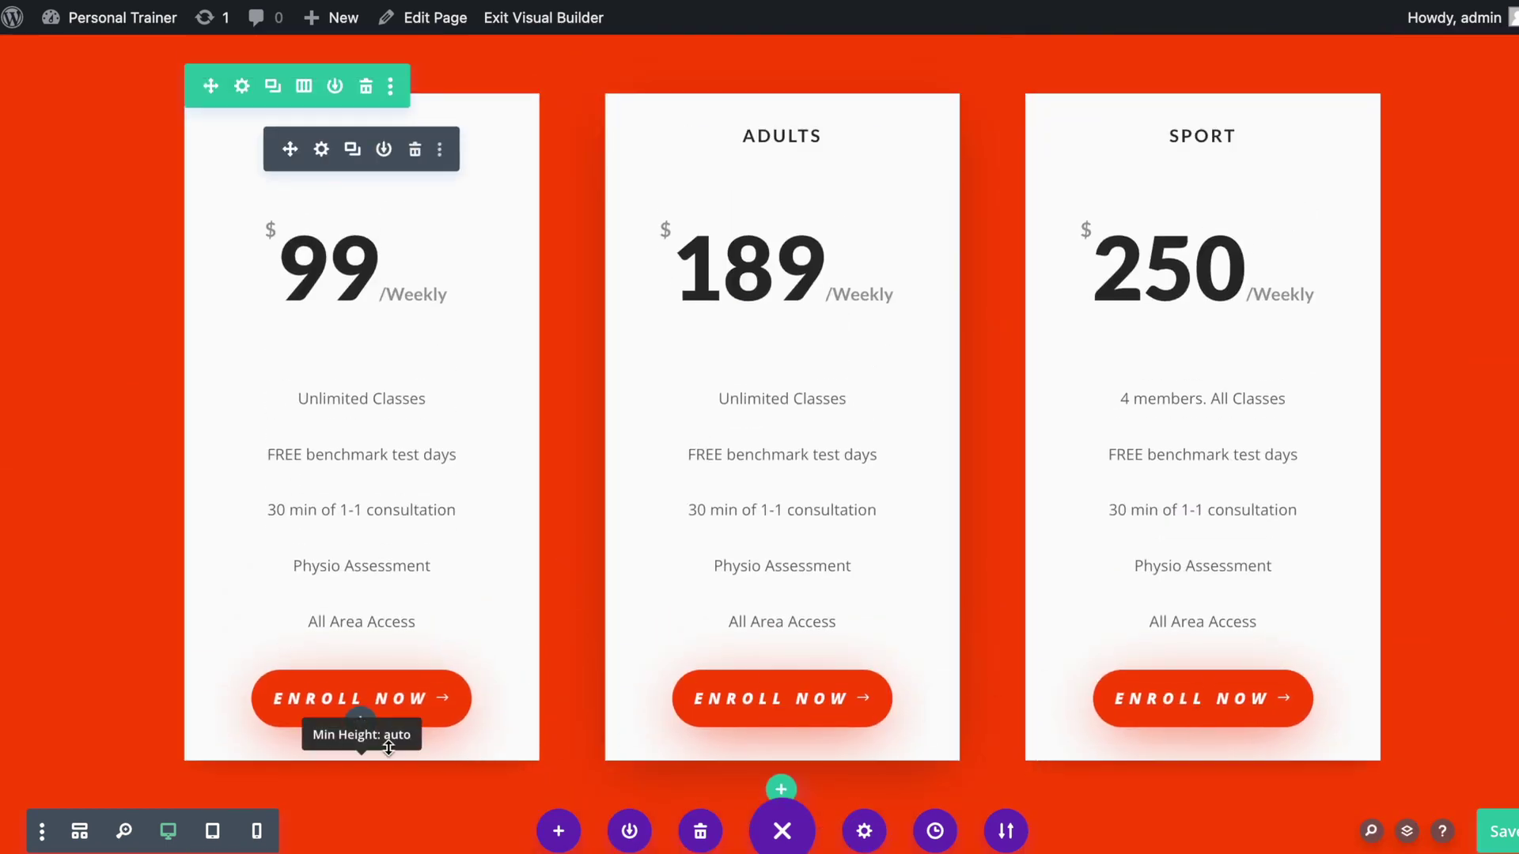
pyautogui.click(322, 150)
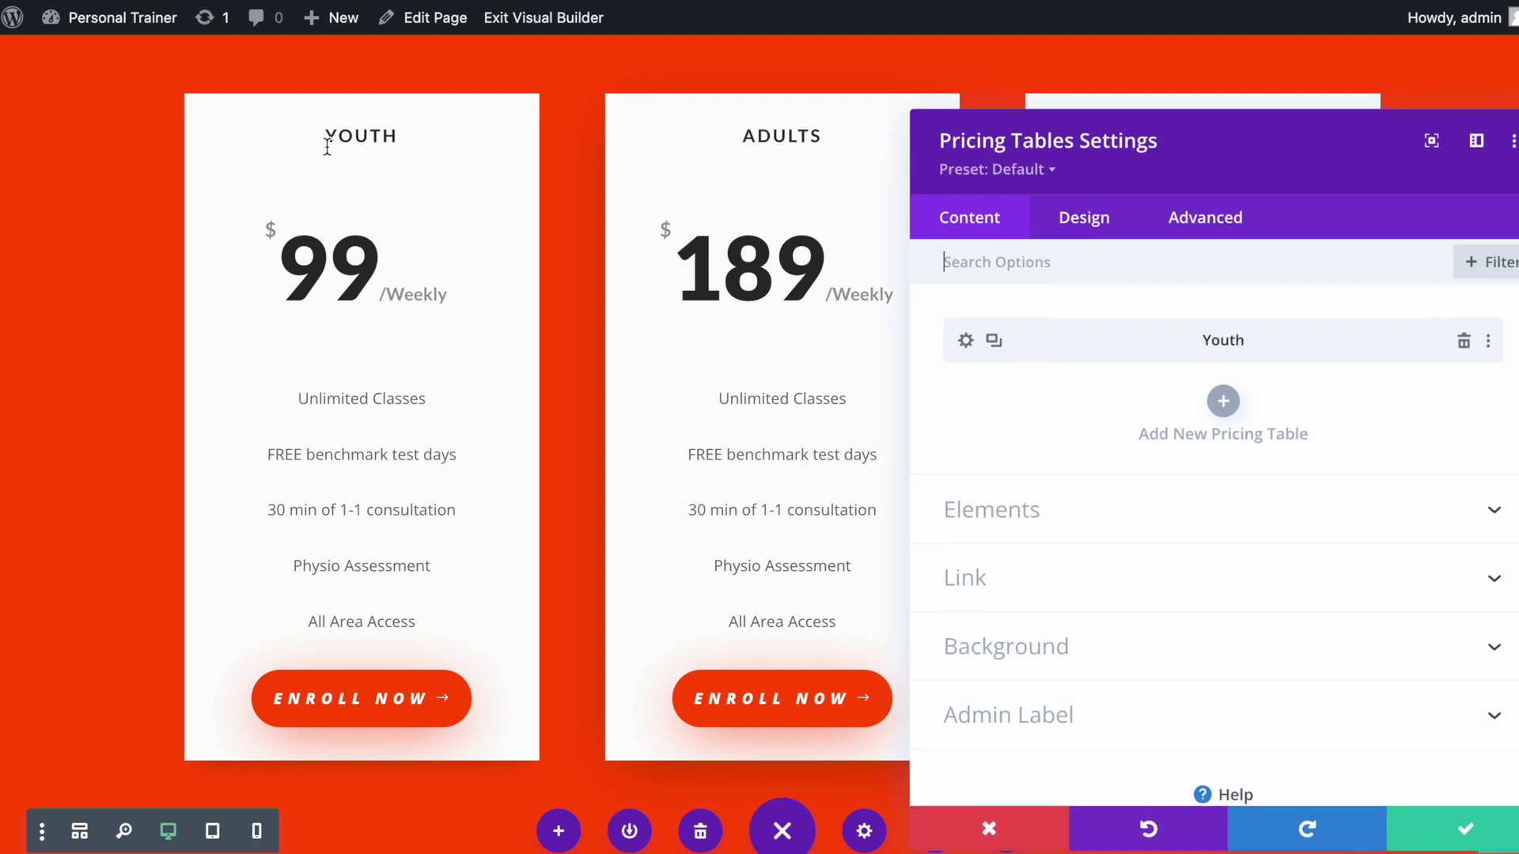
pyautogui.click(1044, 585)
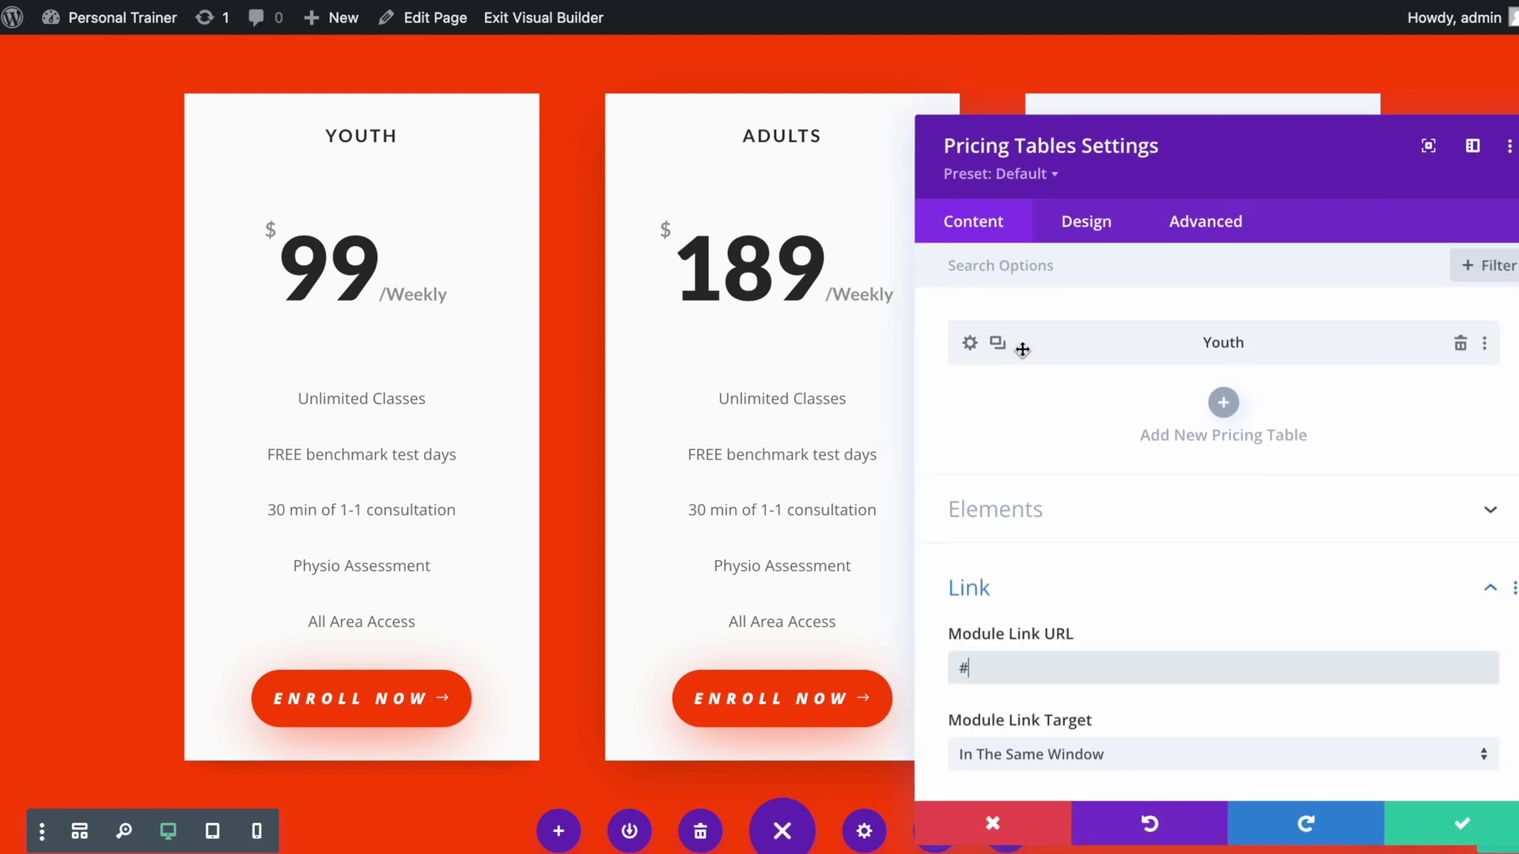
pyautogui.click(969, 346)
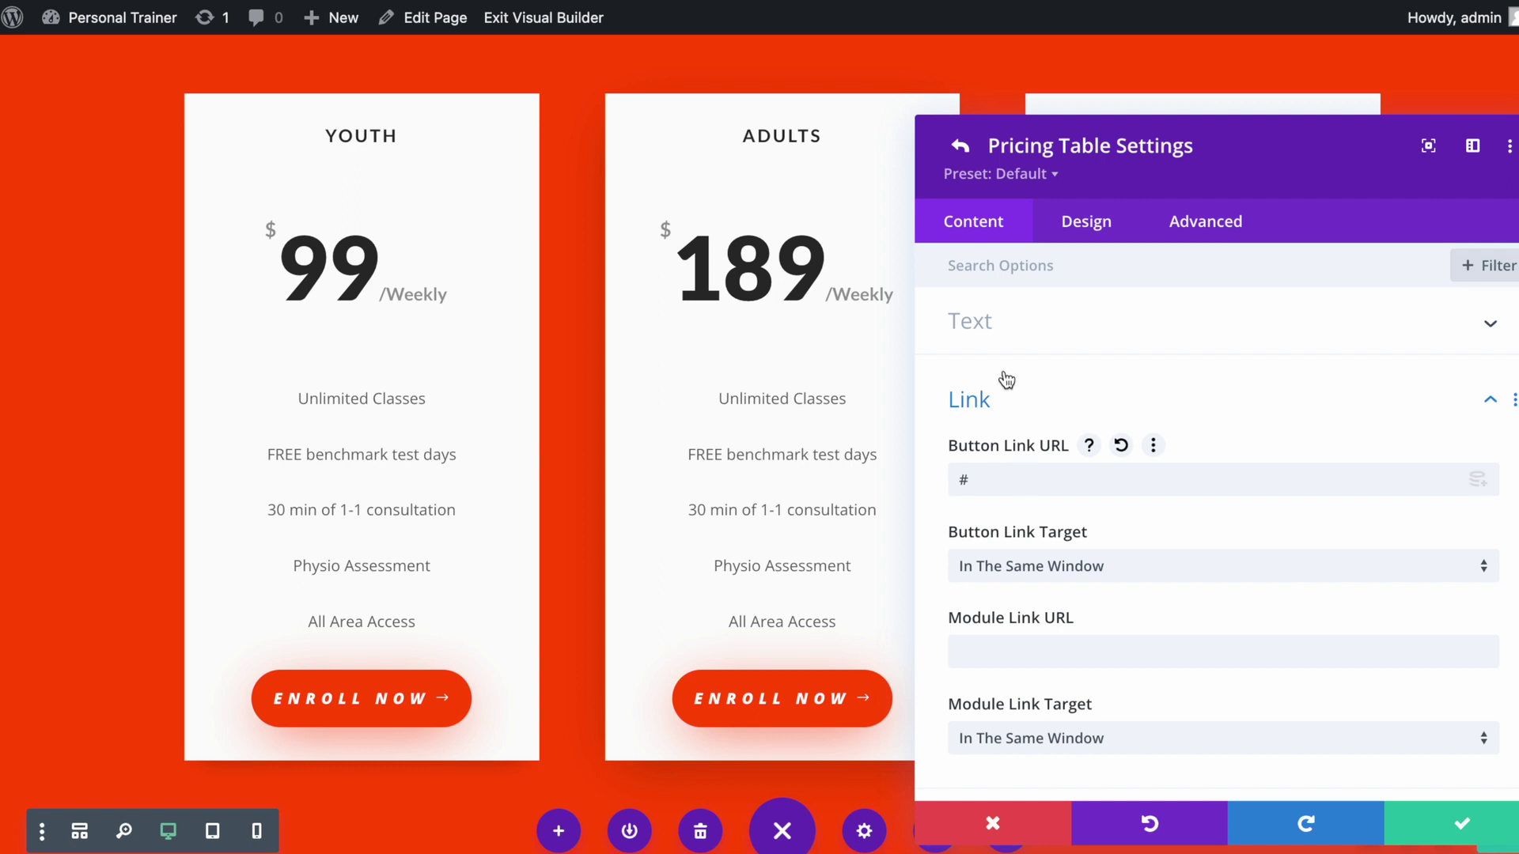
pyautogui.click(997, 480)
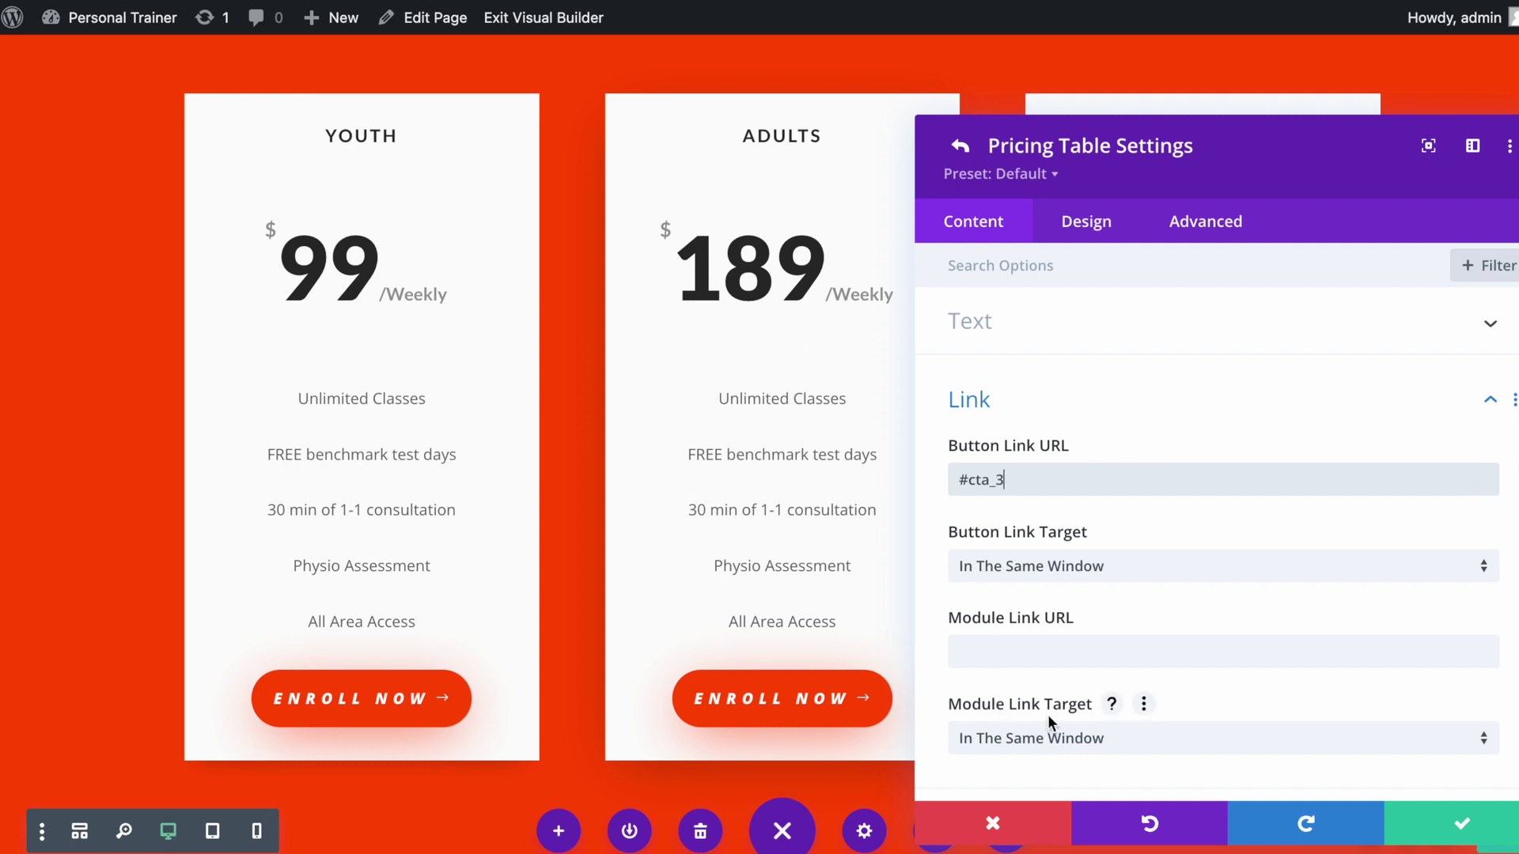
pyautogui.click(1445, 823)
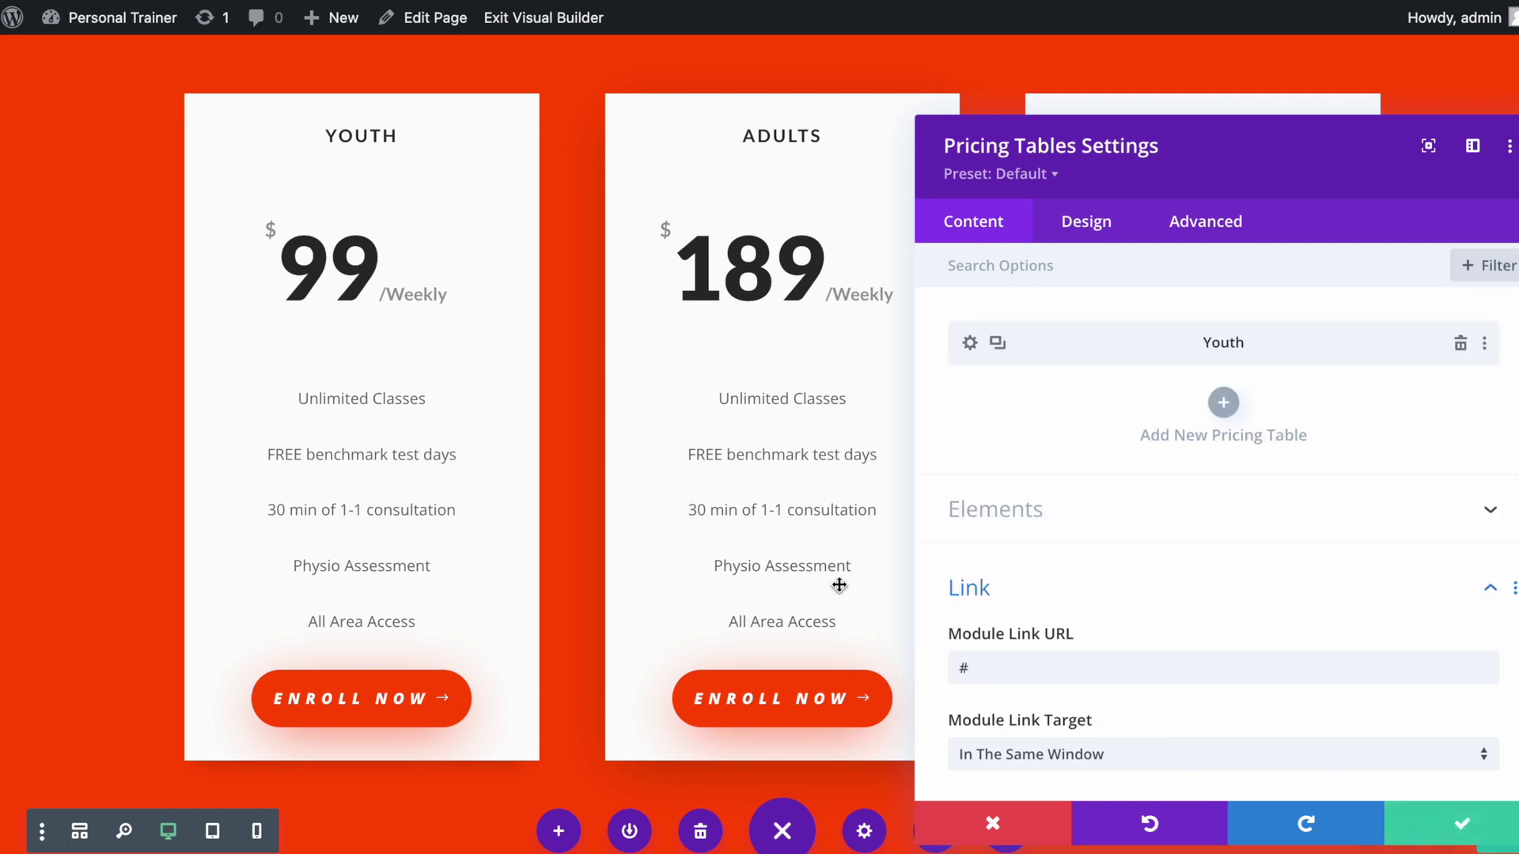
pyautogui.click(1464, 823)
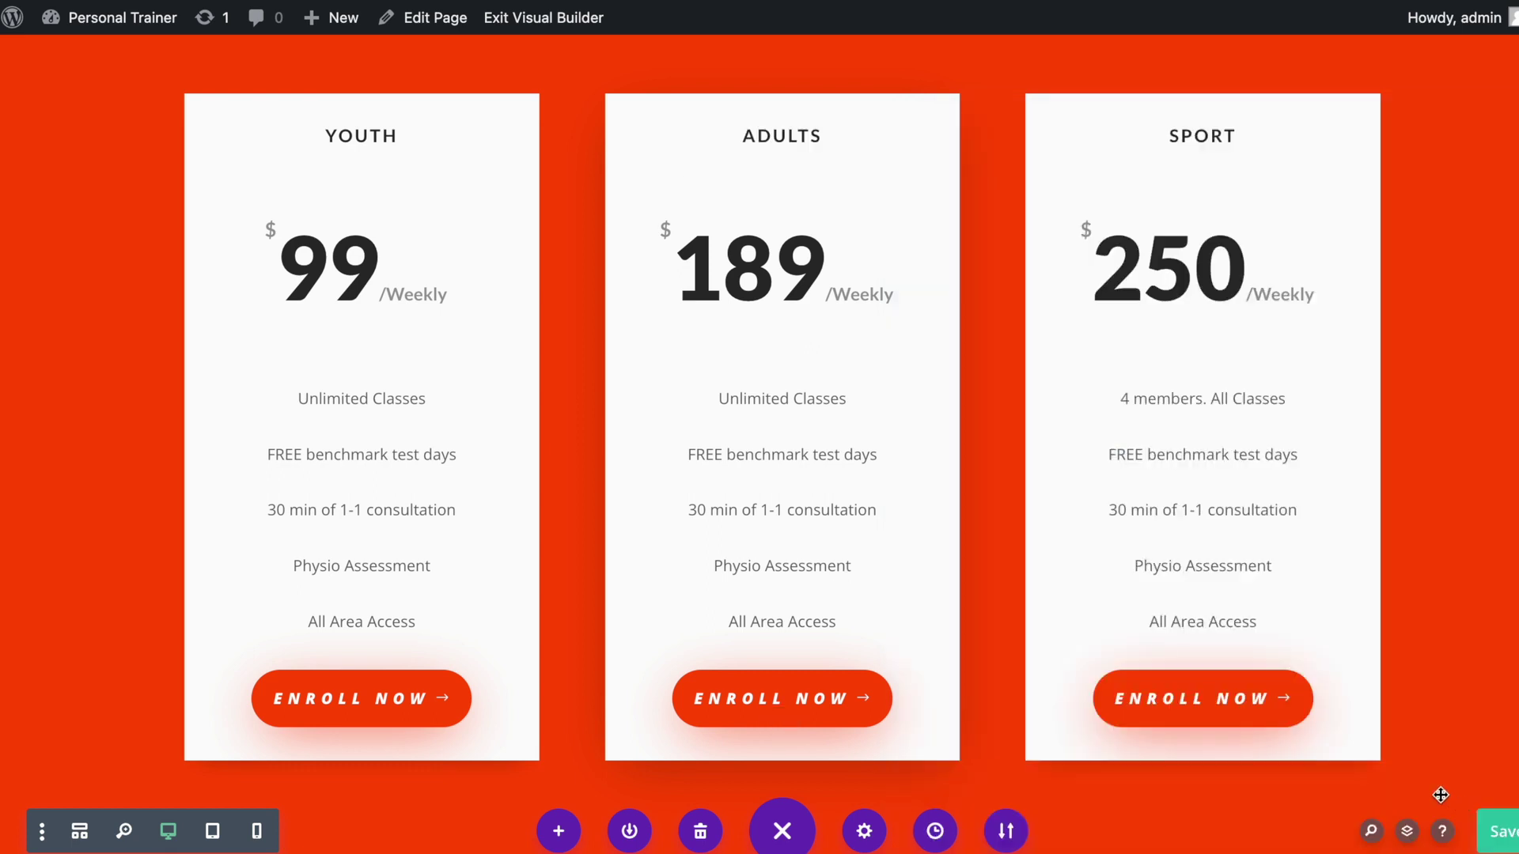
# Save the page and confirm Book an Assessment jumps to the Contact Us form.
pyautogui.click(1501, 828)
pyautogui.scroll(-15, 1466, 747)
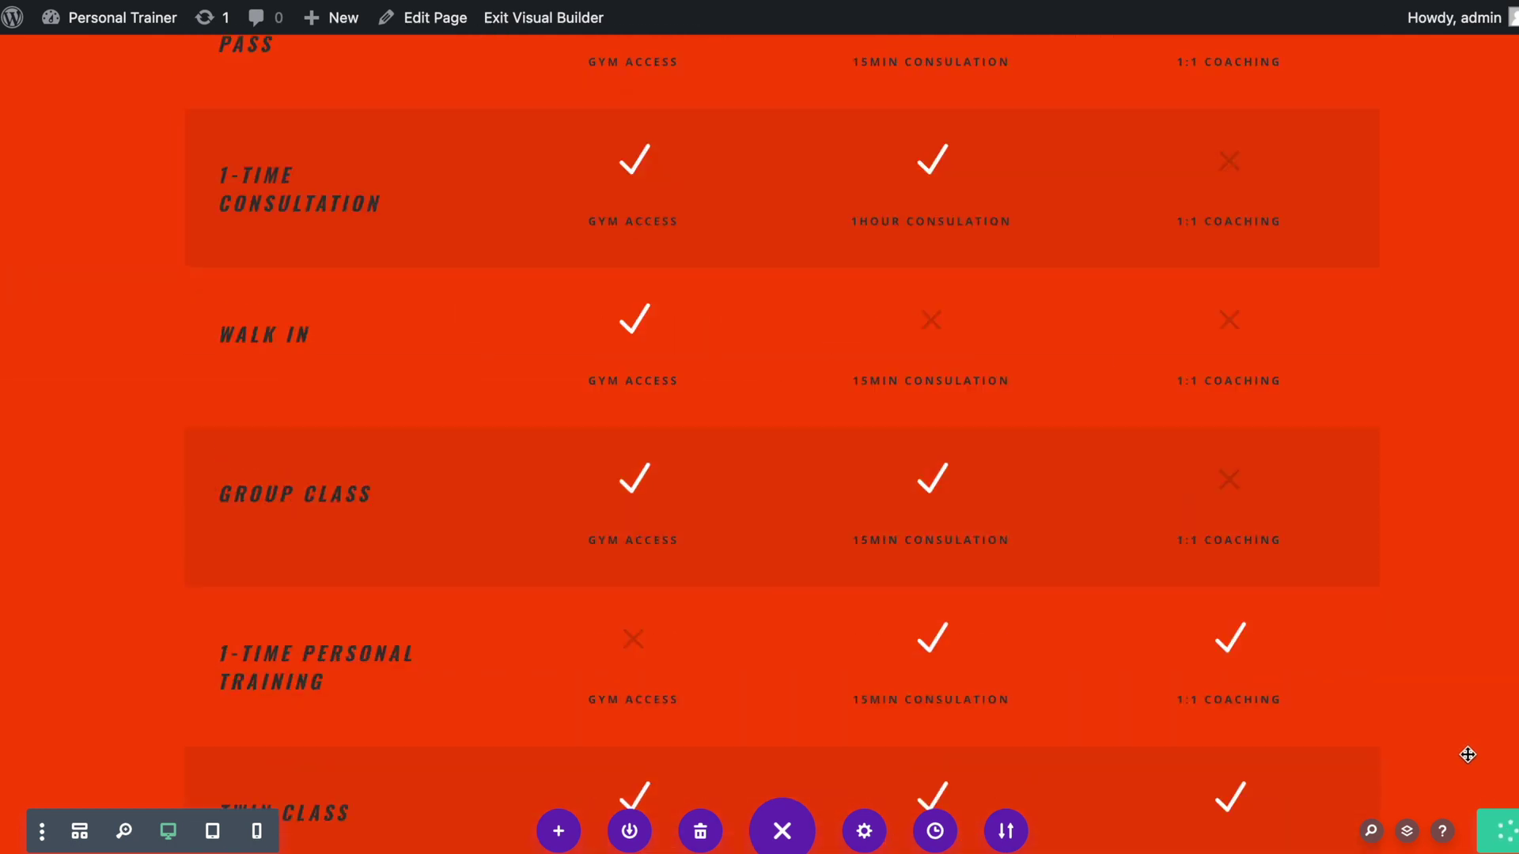
pyautogui.scroll(-12, 1468, 751)
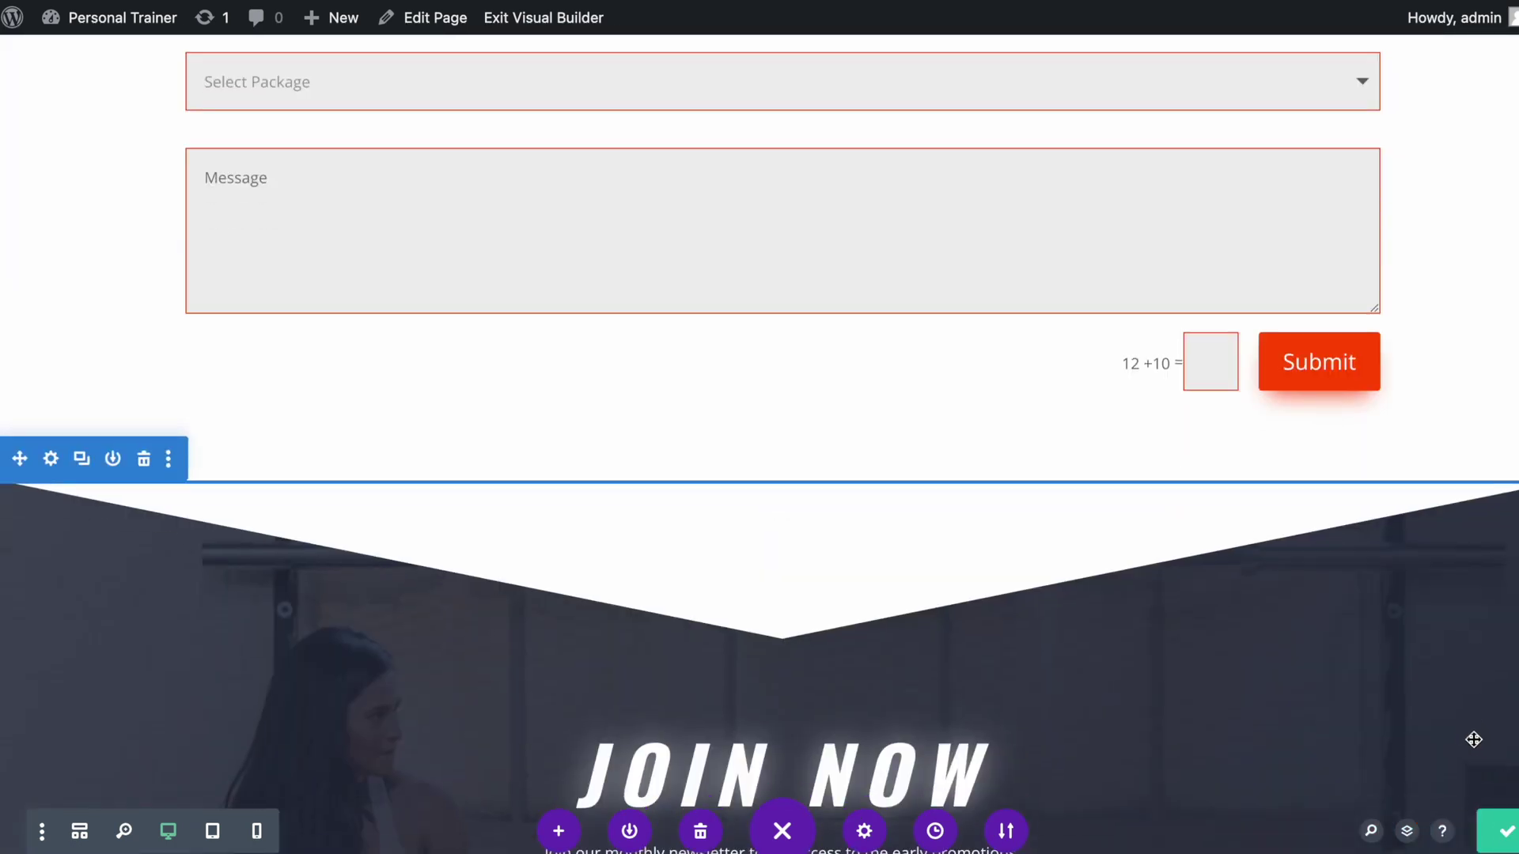
pyautogui.scroll(-4, 1473, 748)
pyautogui.scroll(12, 1467, 720)
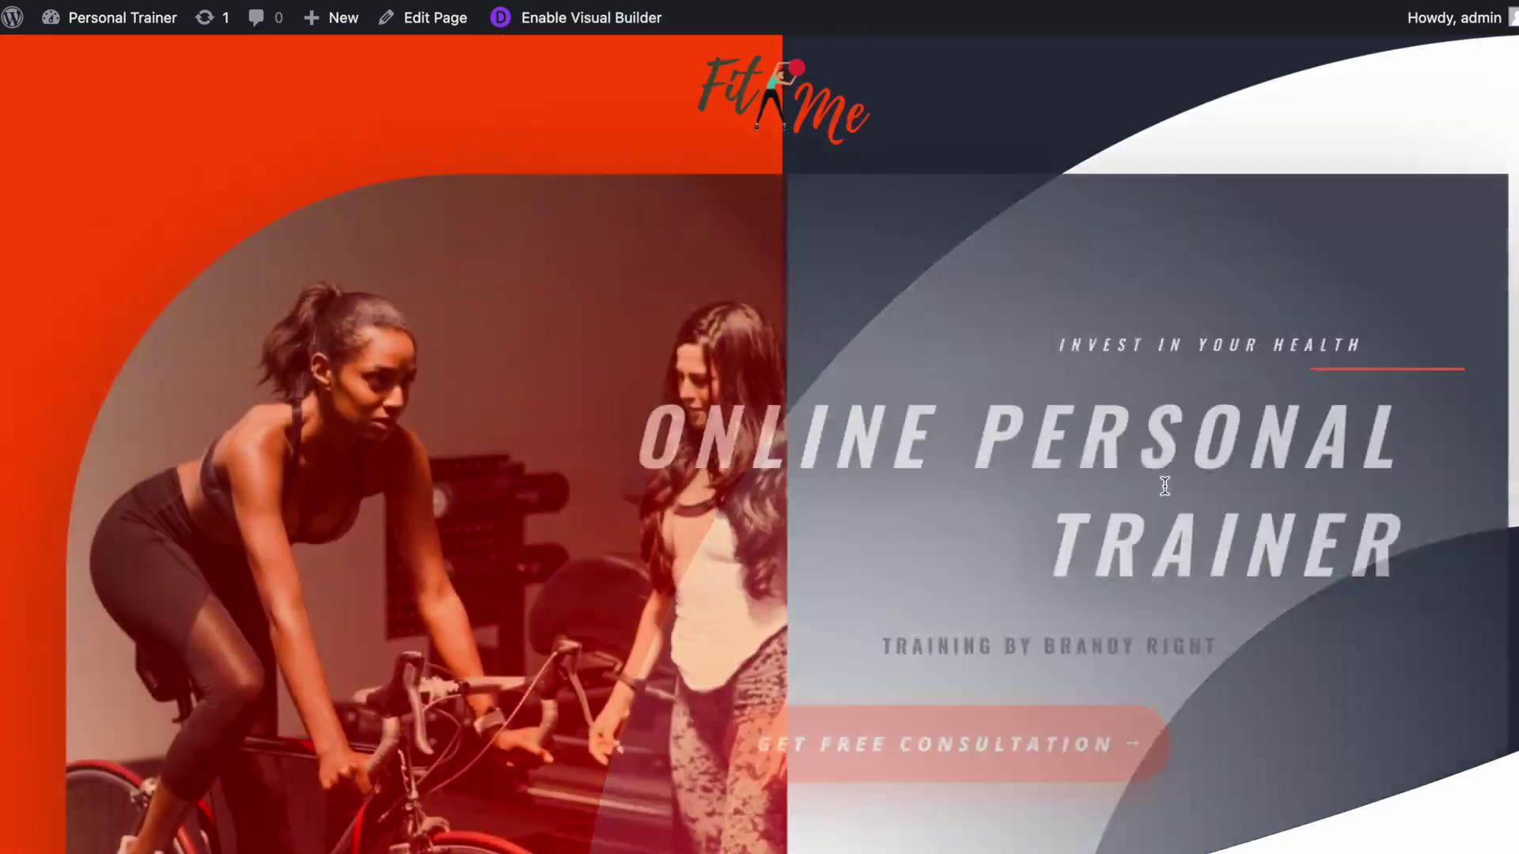
pyautogui.scroll(-1, 1108, 708)
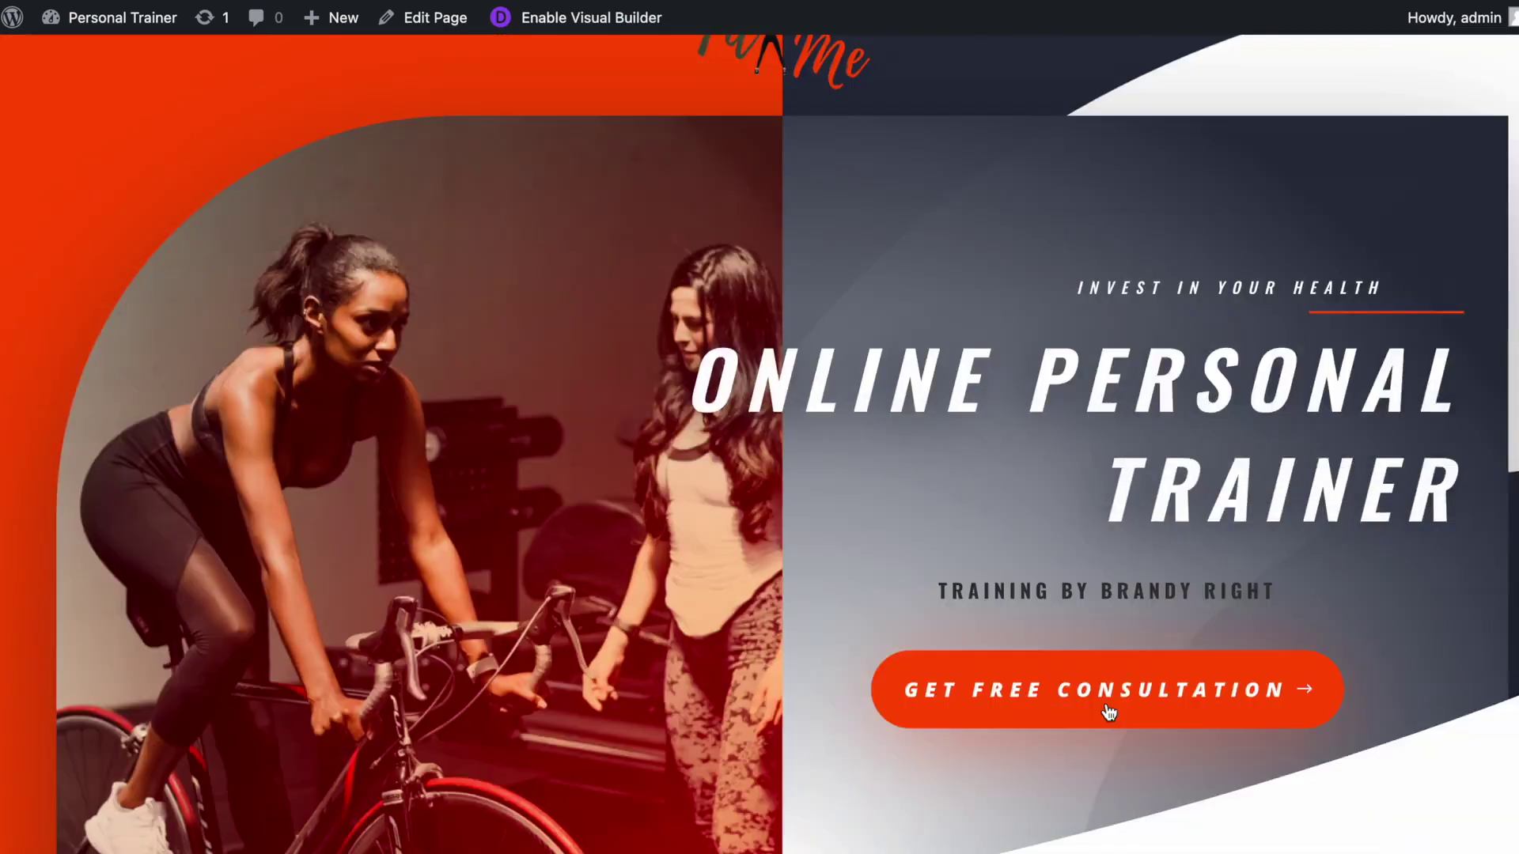
pyautogui.scroll(-10, 1106, 703)
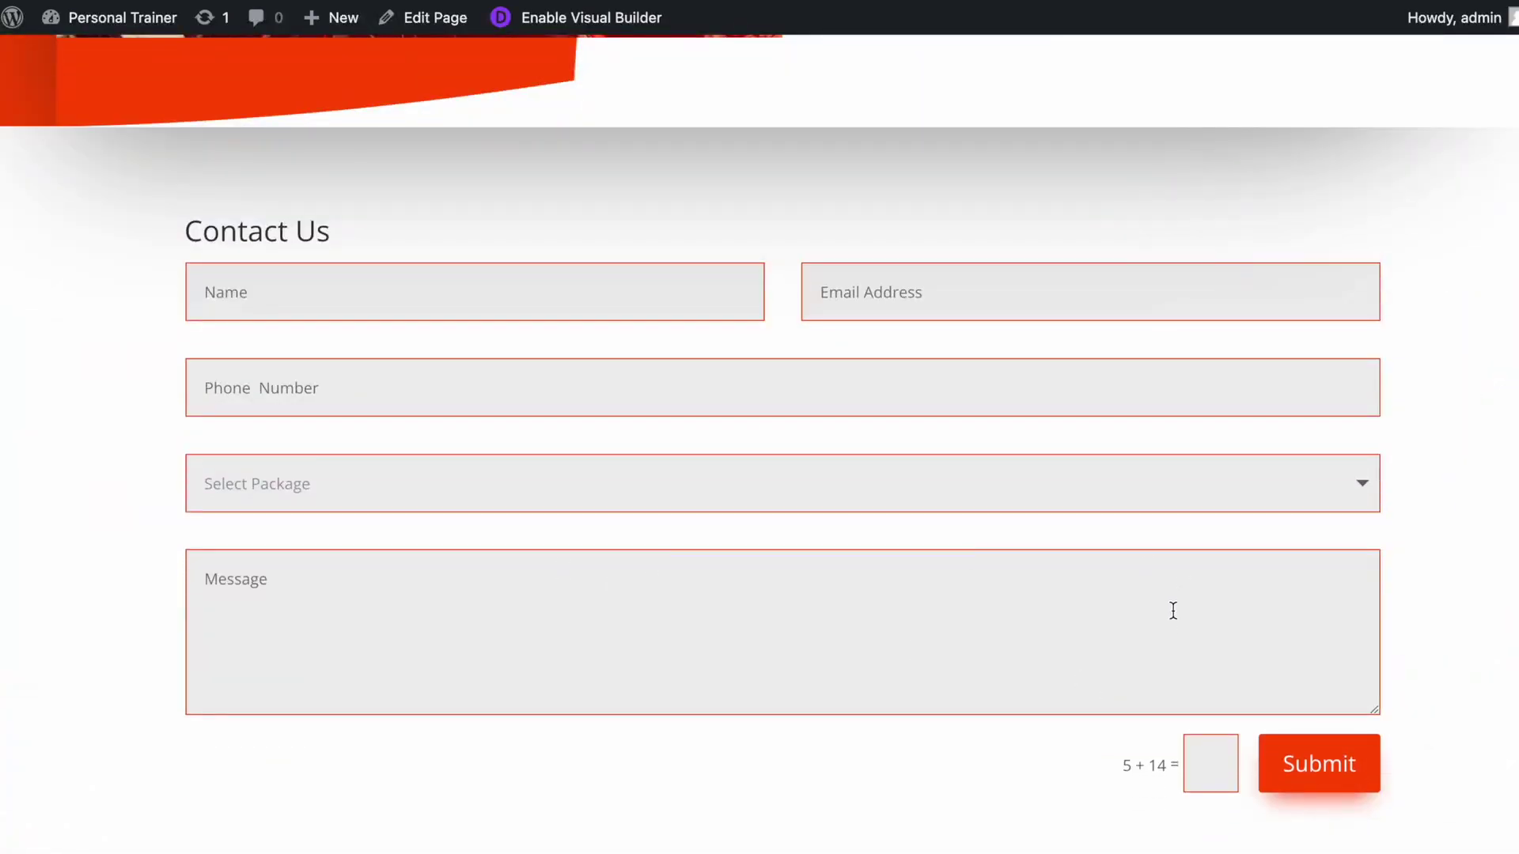
pyautogui.scroll(-1, 1181, 624)
pyautogui.scroll(-7, 1186, 617)
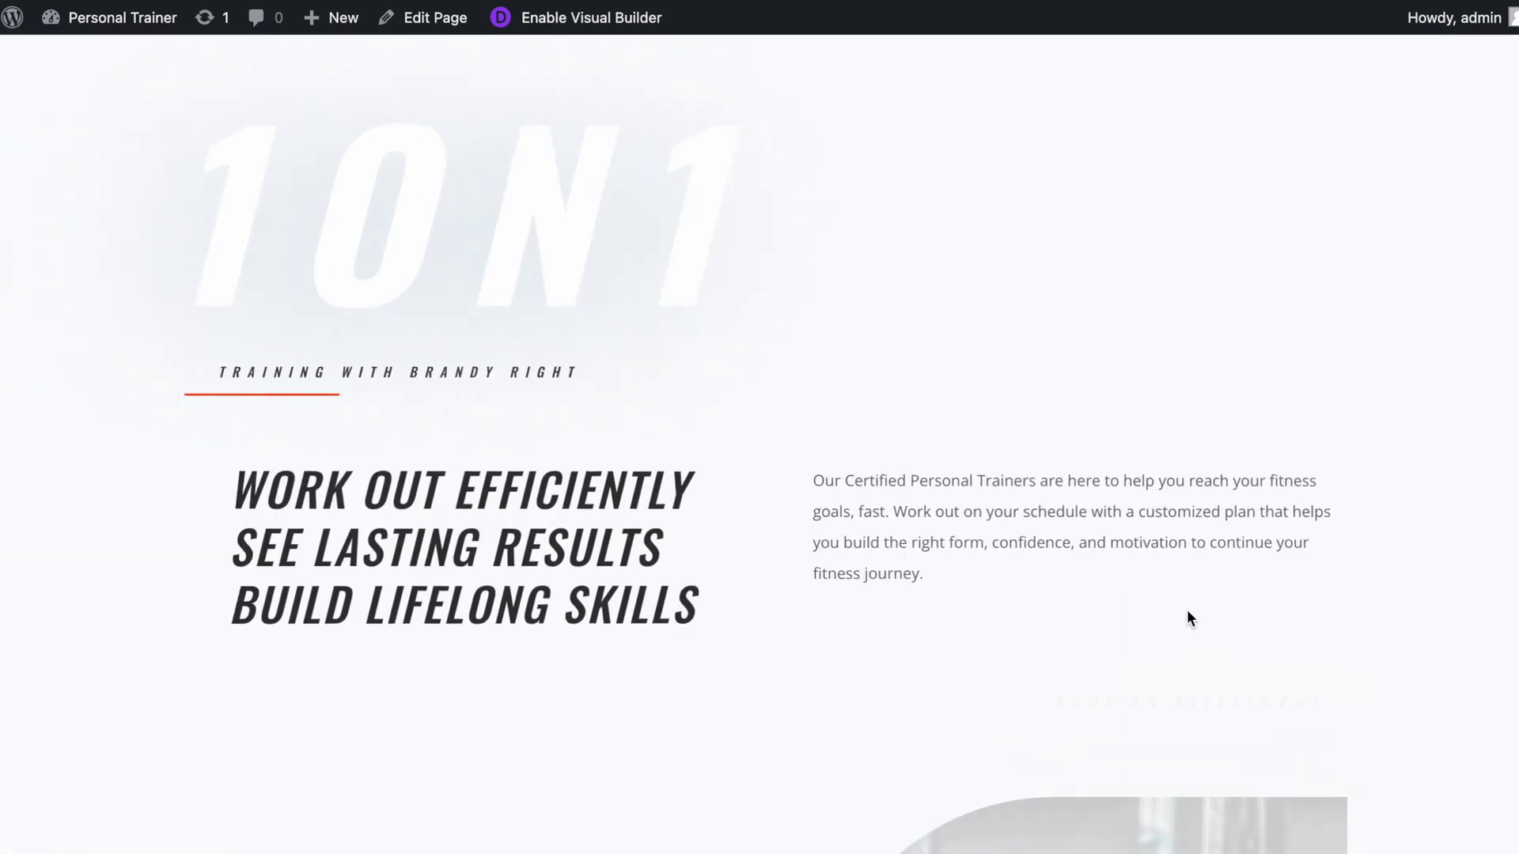
pyautogui.click(1191, 669)
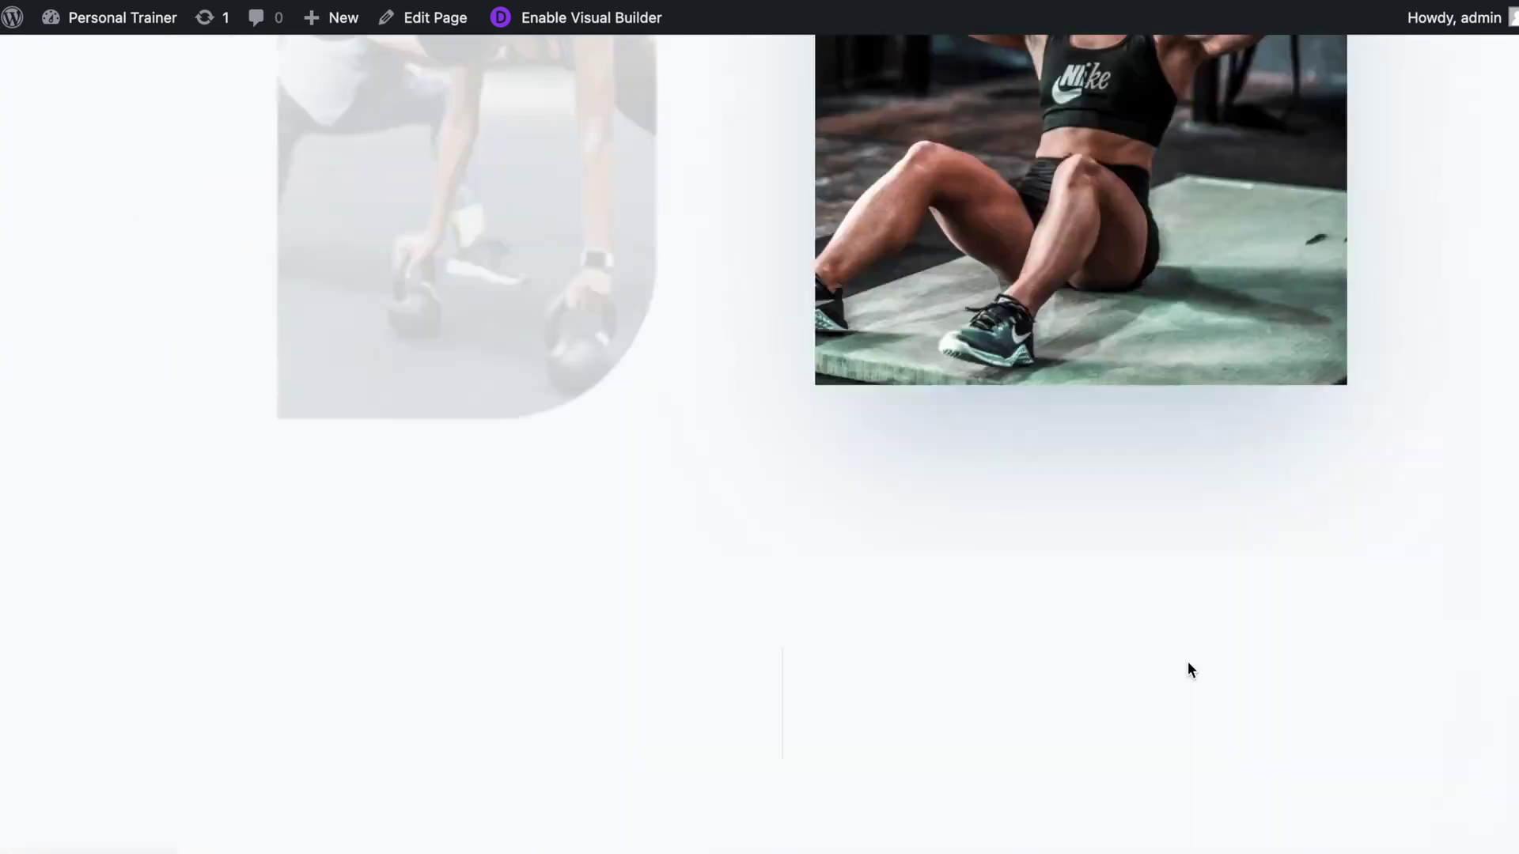
# Confirm another anchor button on the page also jumps to the Contact Us form.
pyautogui.scroll(5, 1108, 554)
pyautogui.scroll(5, 1106, 560)
pyautogui.click(576, 452)
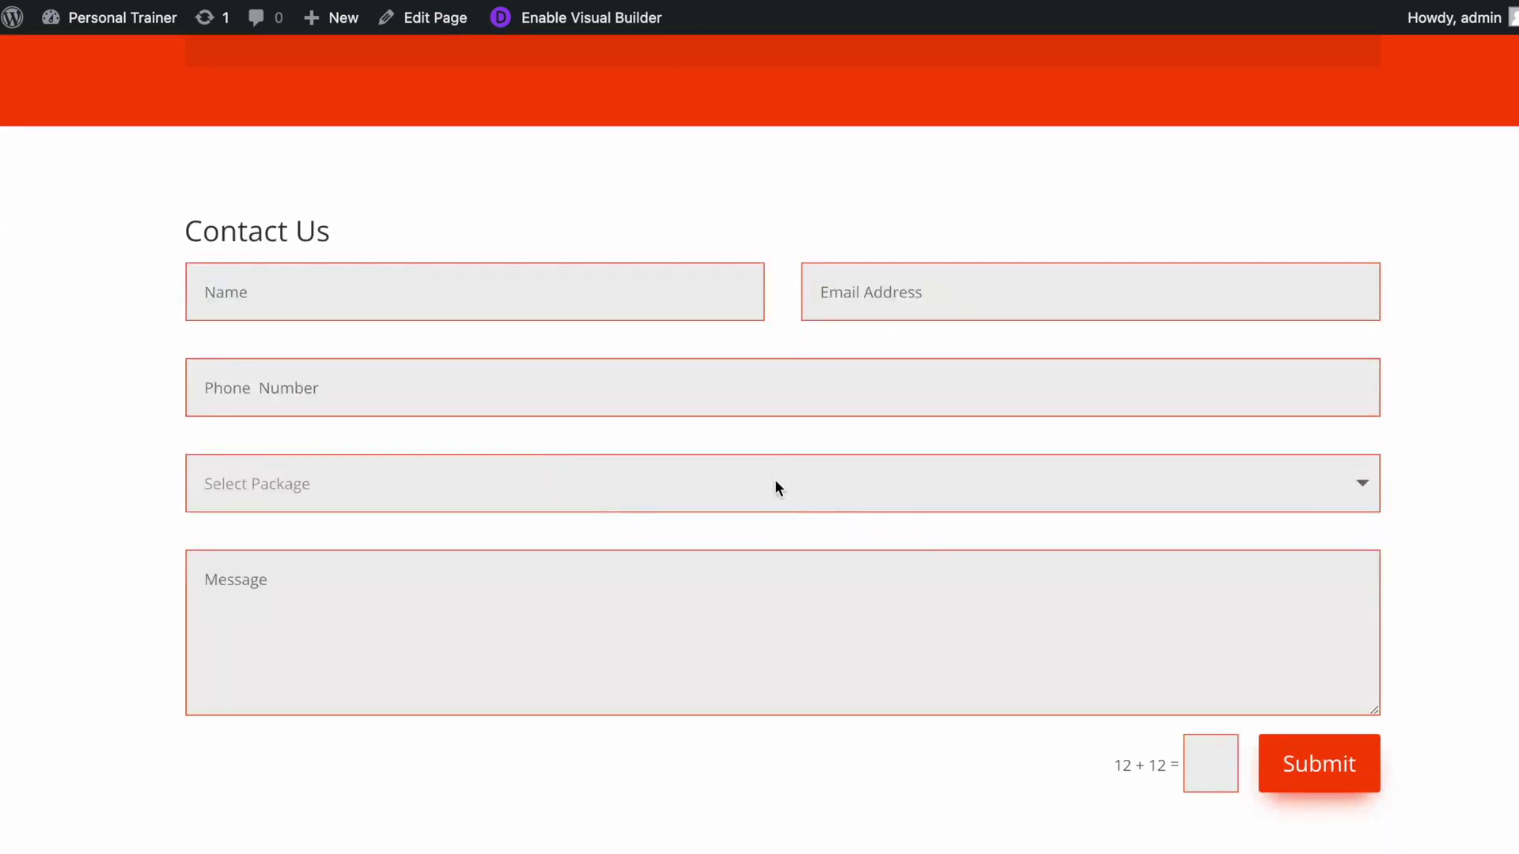
pyautogui.scroll(10, 1152, 576)
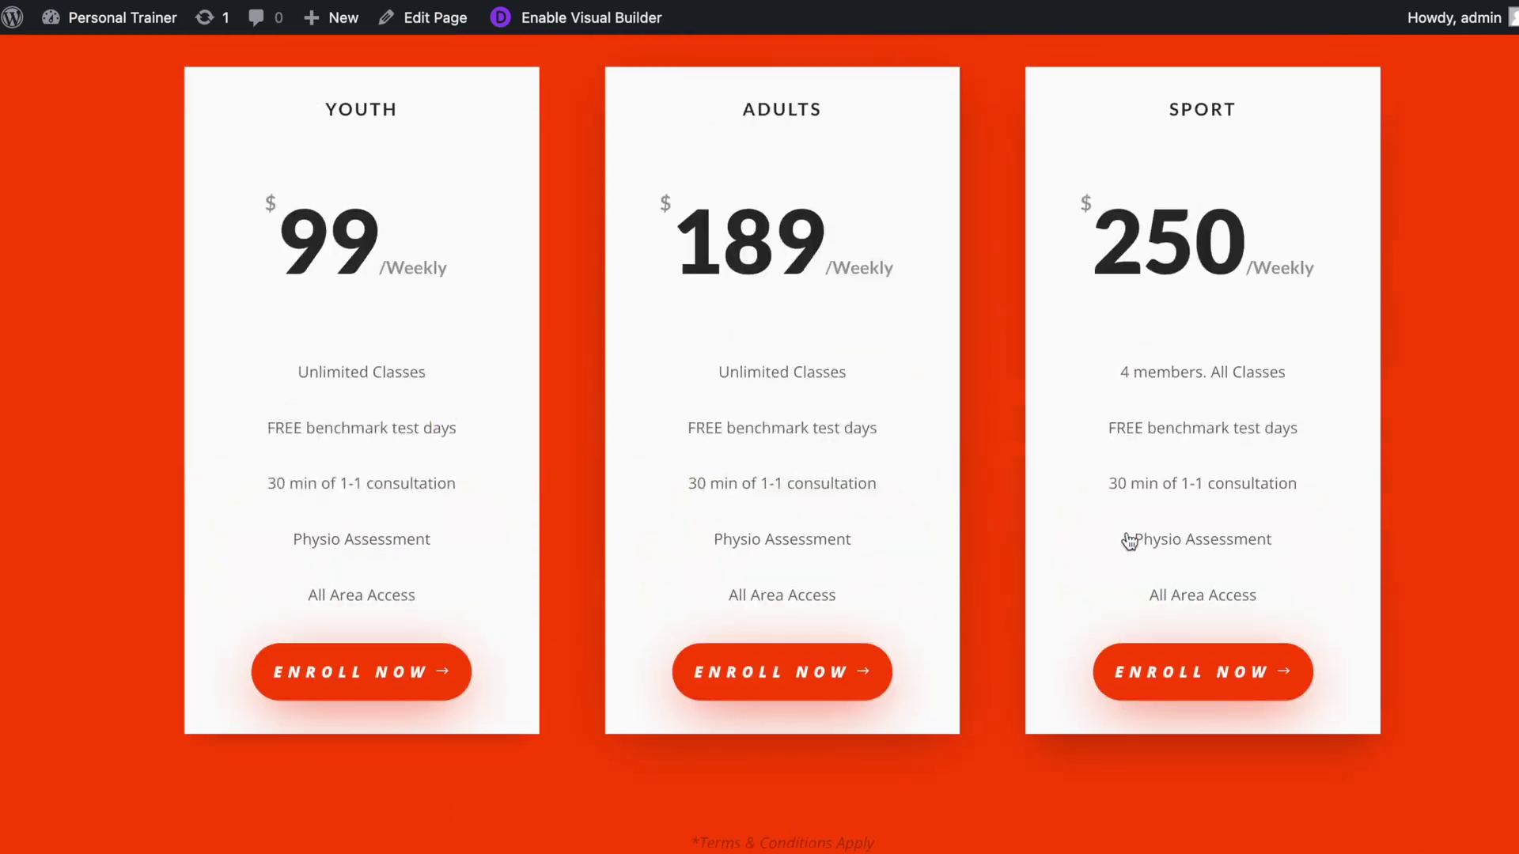
pyautogui.scroll(8, 468, 602)
pyautogui.scroll(-6, 471, 591)
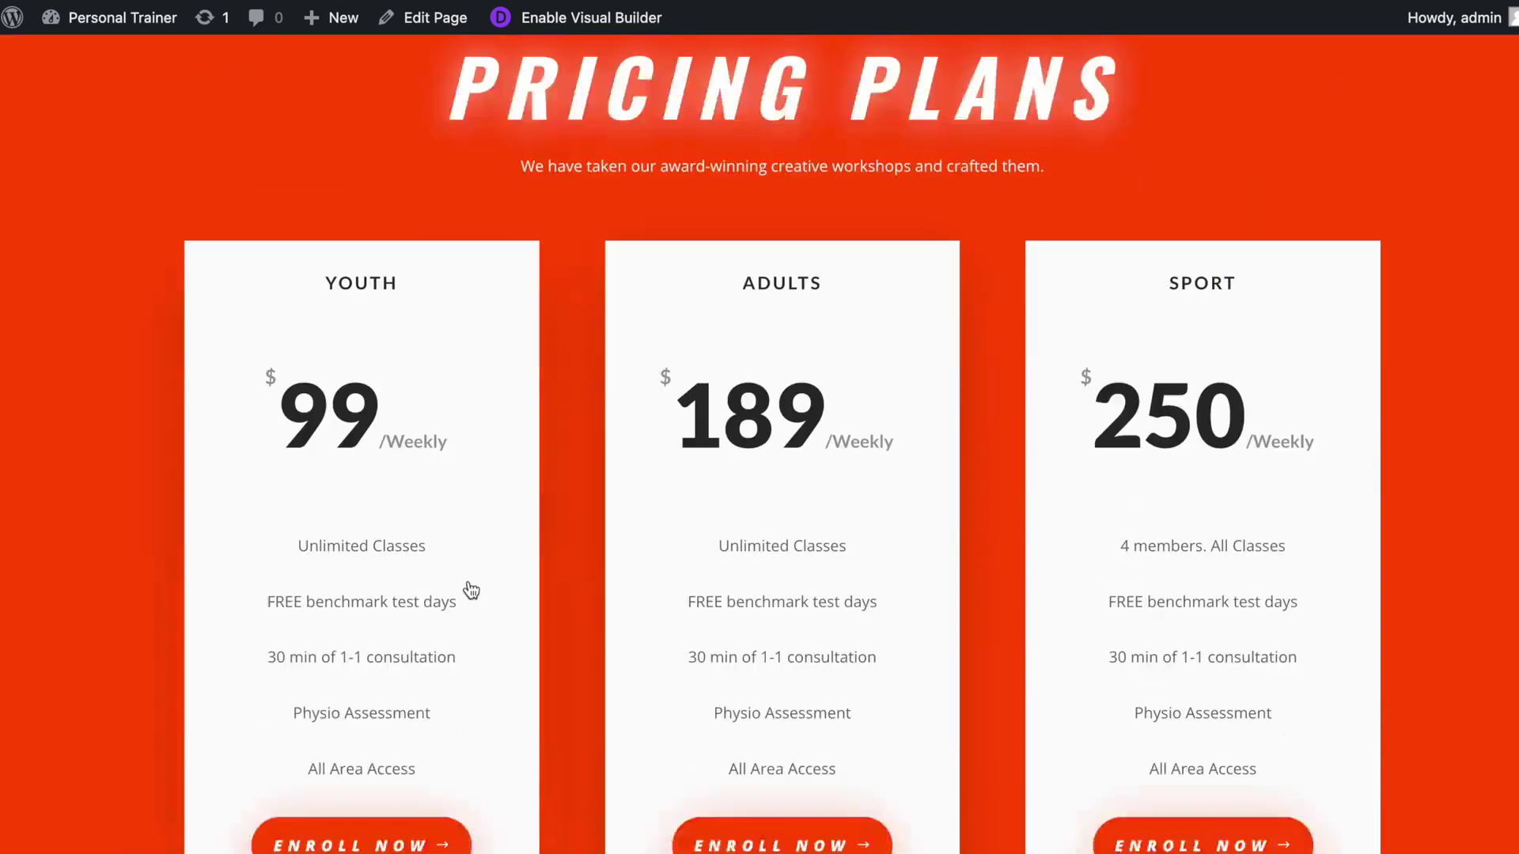
pyautogui.scroll(-5, 505, 580)
pyautogui.scroll(3, 472, 512)
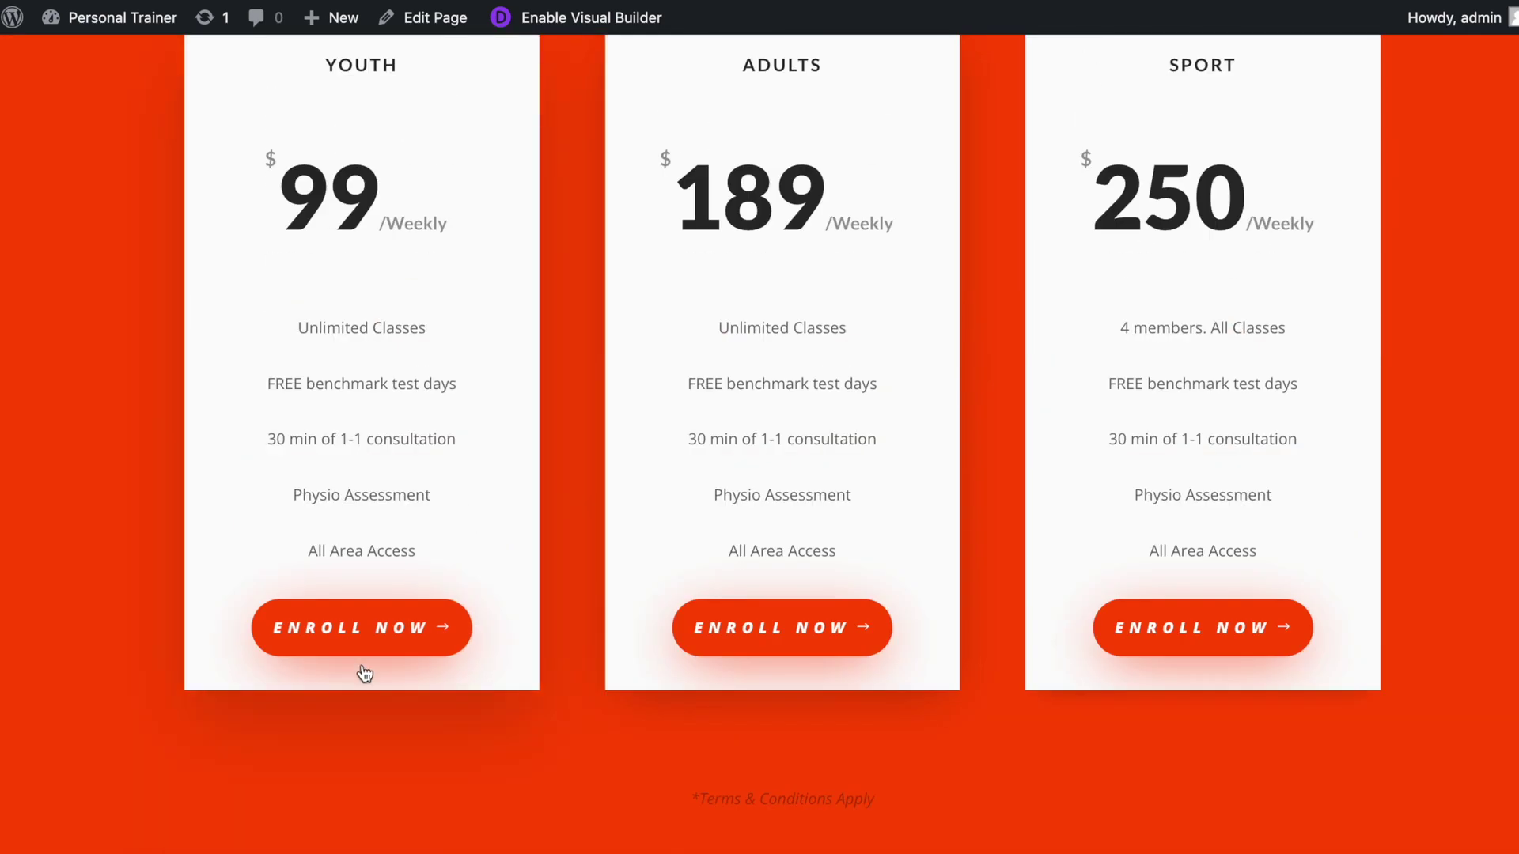
pyautogui.scroll(2, 363, 659)
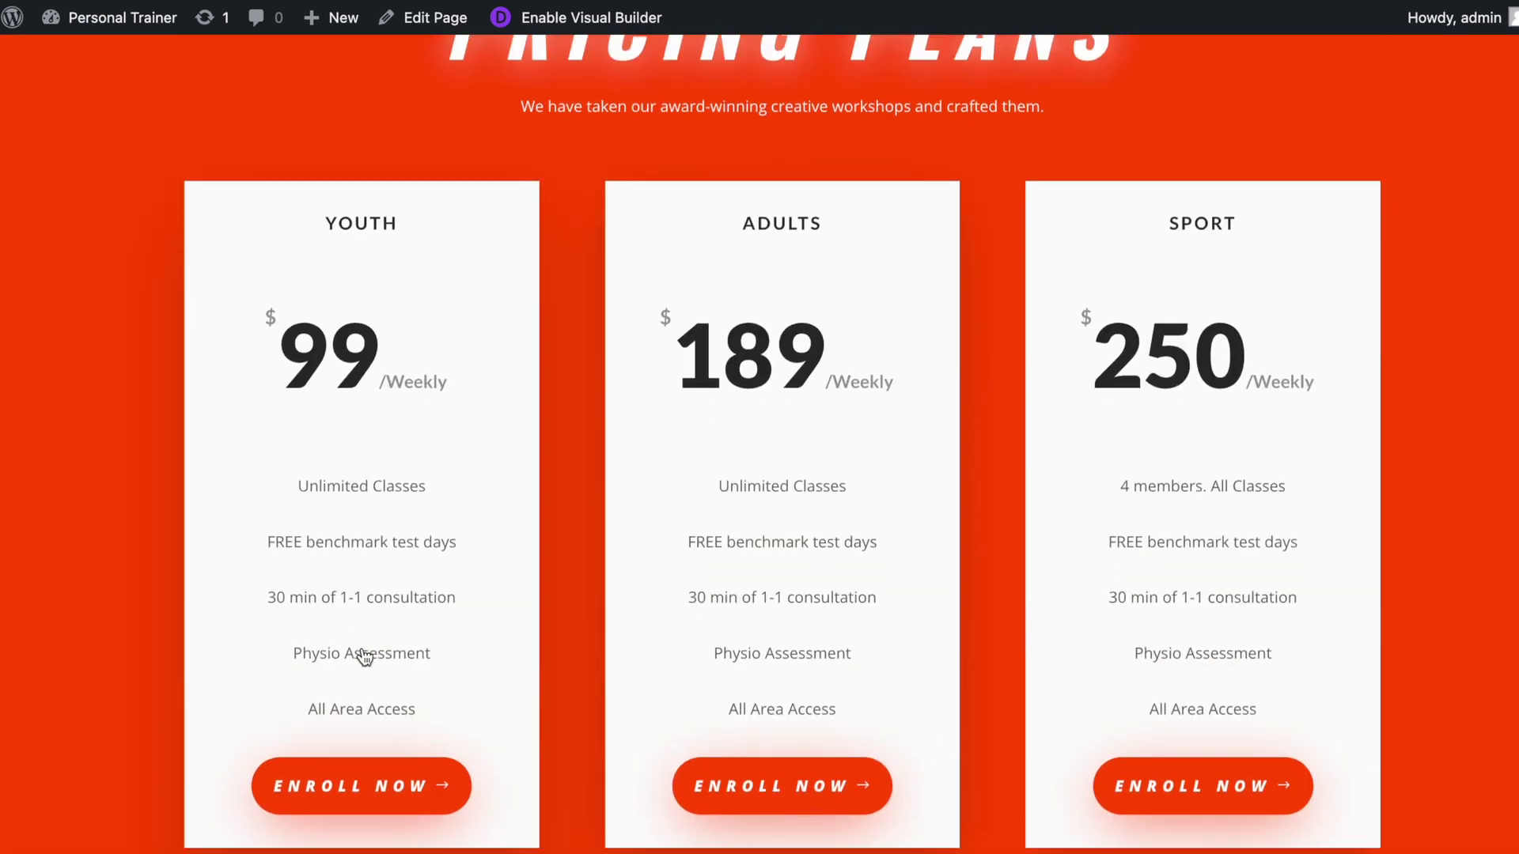
pyautogui.scroll(-15, 796, 824)
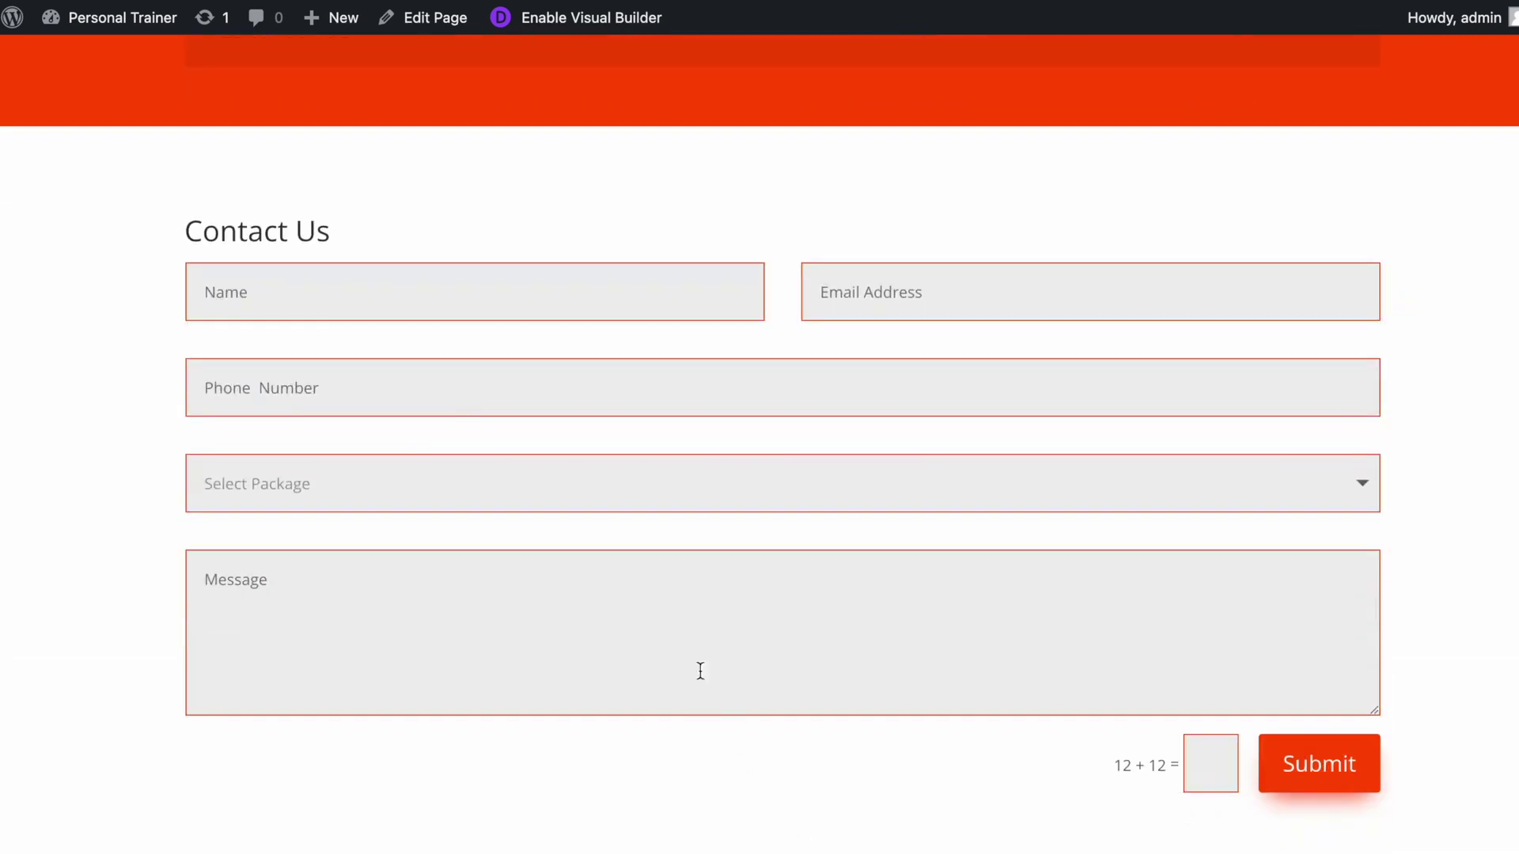
# Check the Contact Us form's Name field and its package choices list.
pyautogui.click(252, 297)
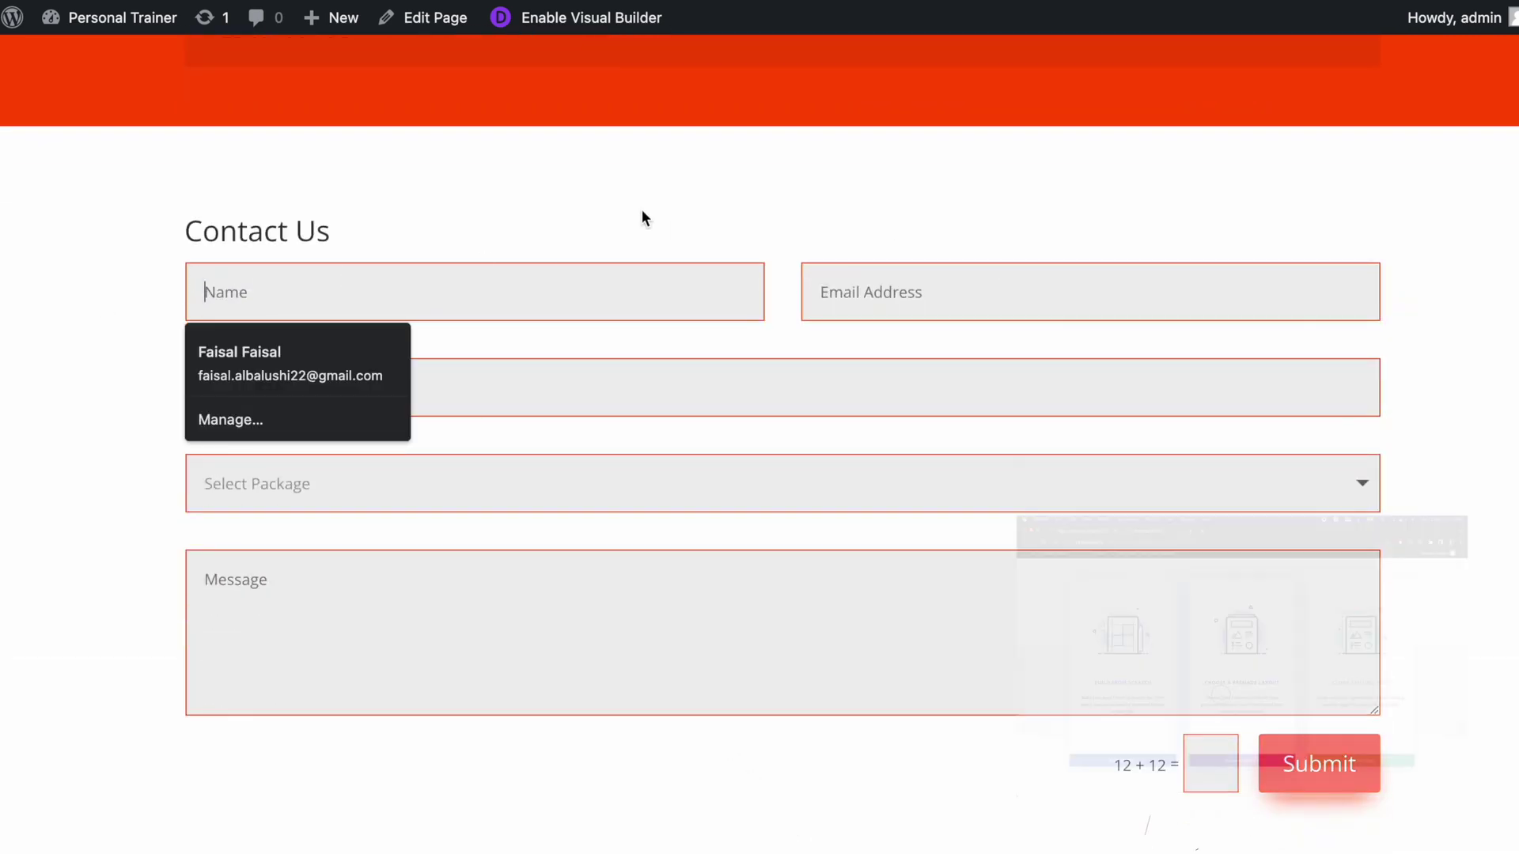
pyautogui.click(439, 483)
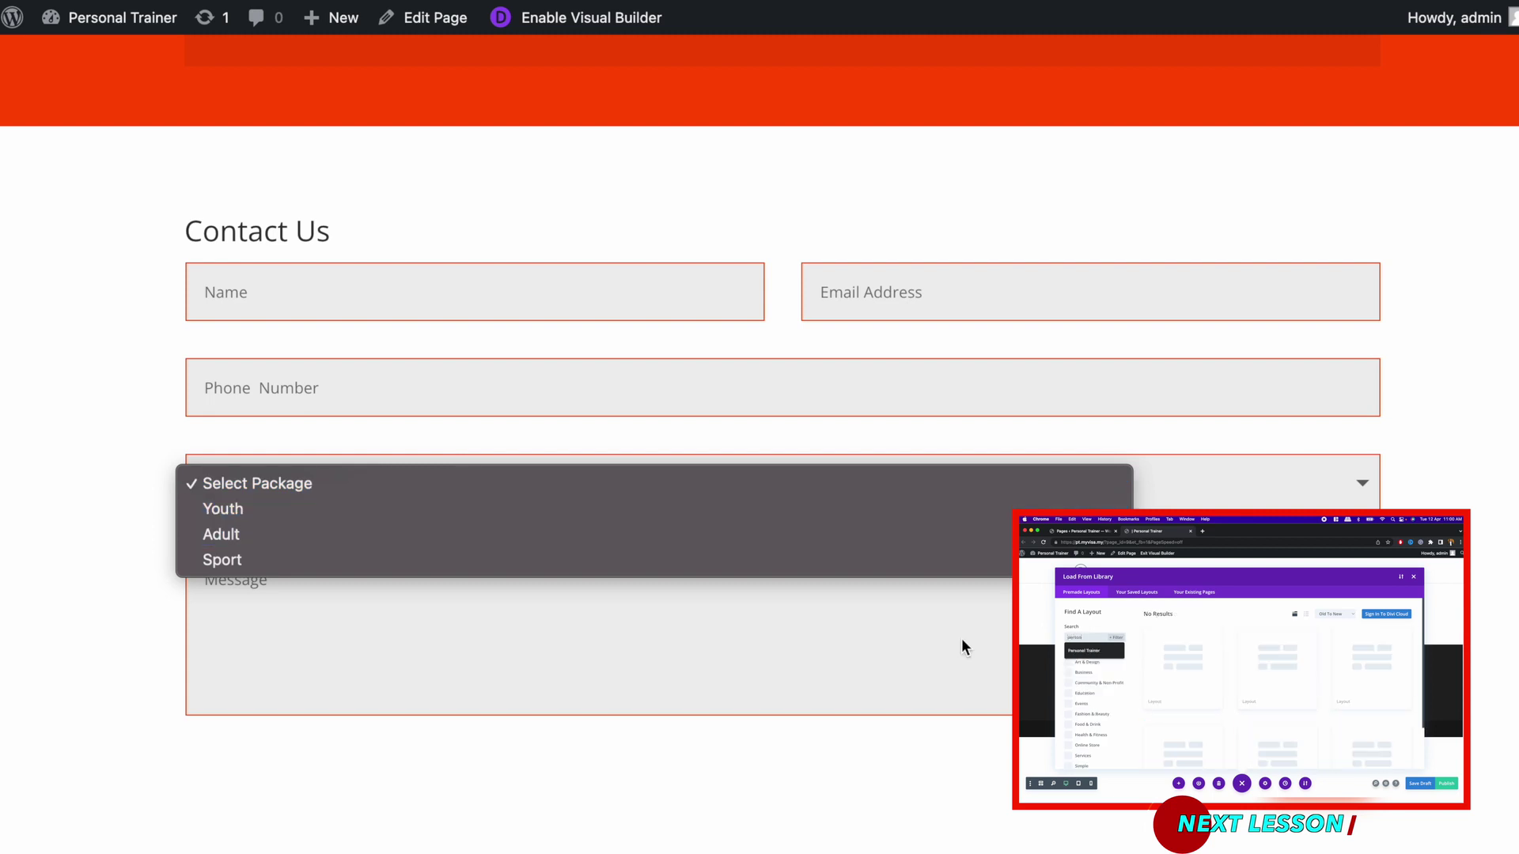
pyautogui.click(1478, 708)
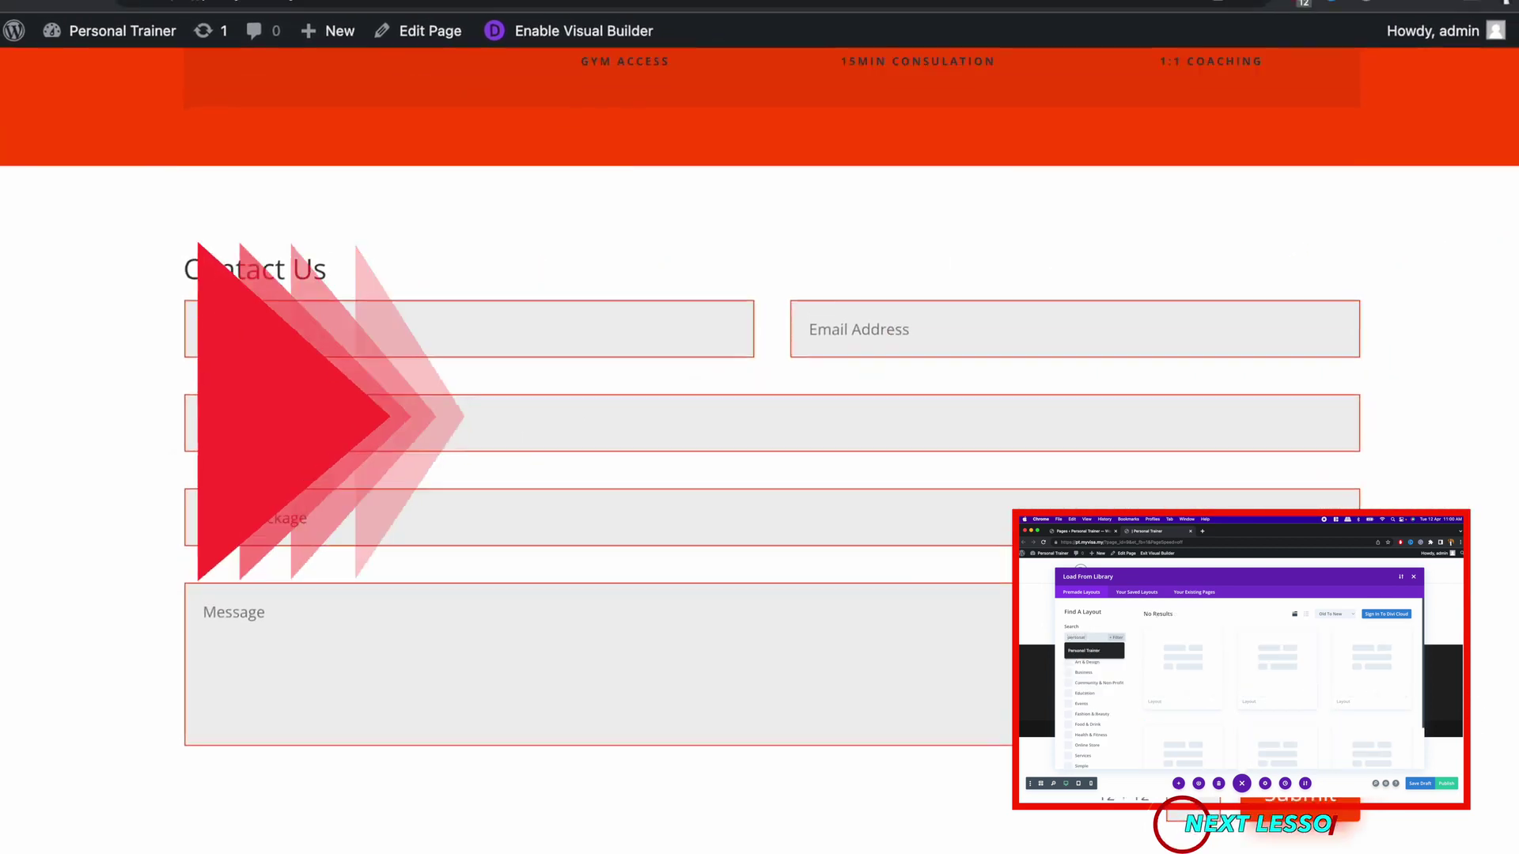